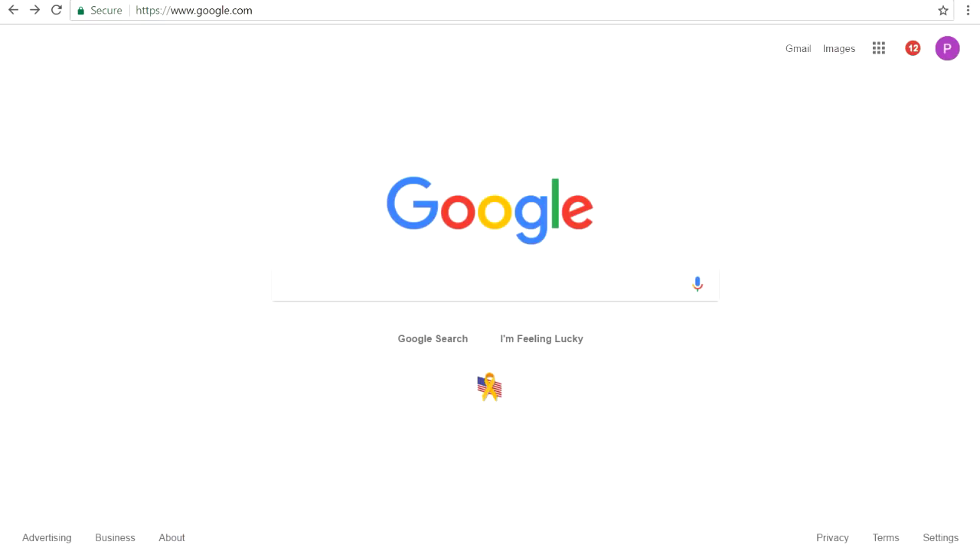
Step: Search Google for "online graphing calculator" and open the Desmos Graphing Calculator result
{"action": "left_click", "coordinate": [285, 284]}
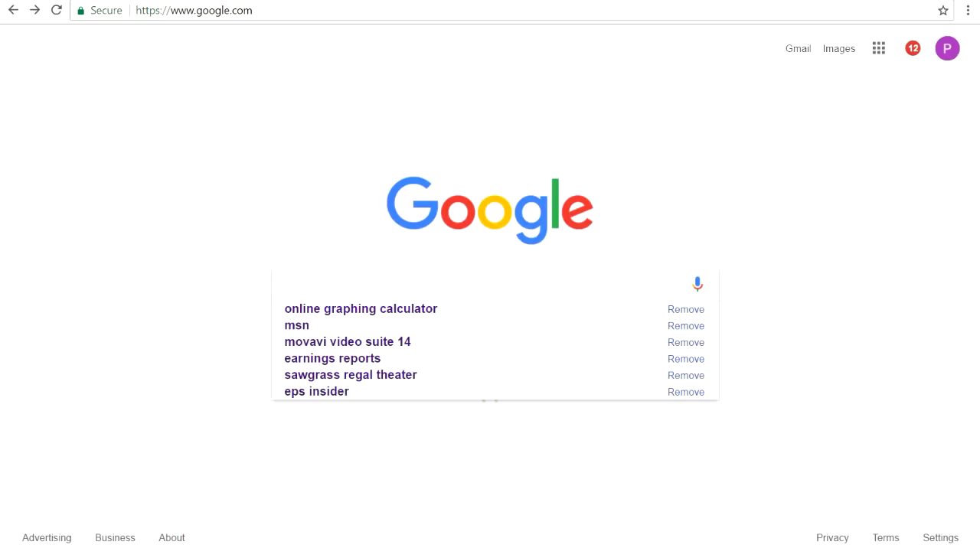
{"action": "type", "text": "online gra"}
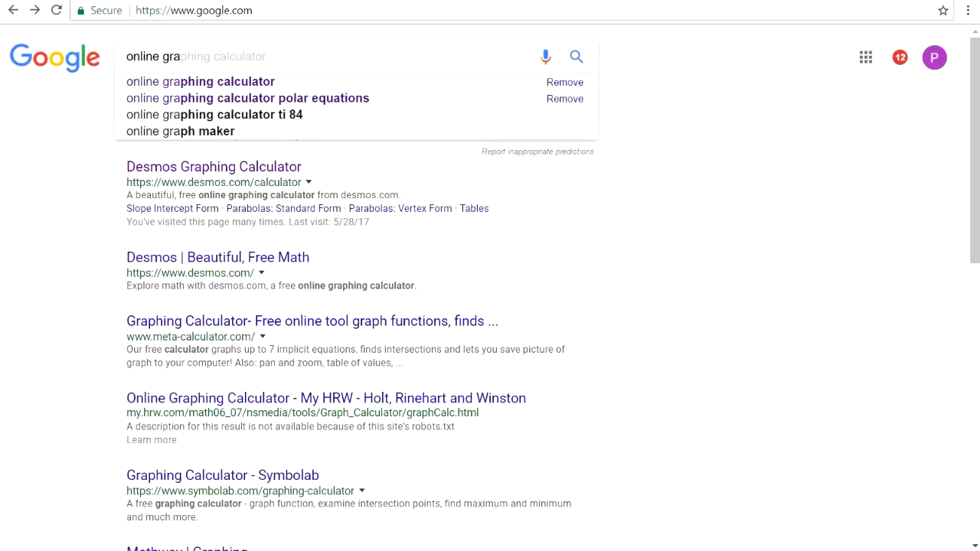
{"action": "key", "text": "Tab"}
{"action": "key", "text": "Return"}
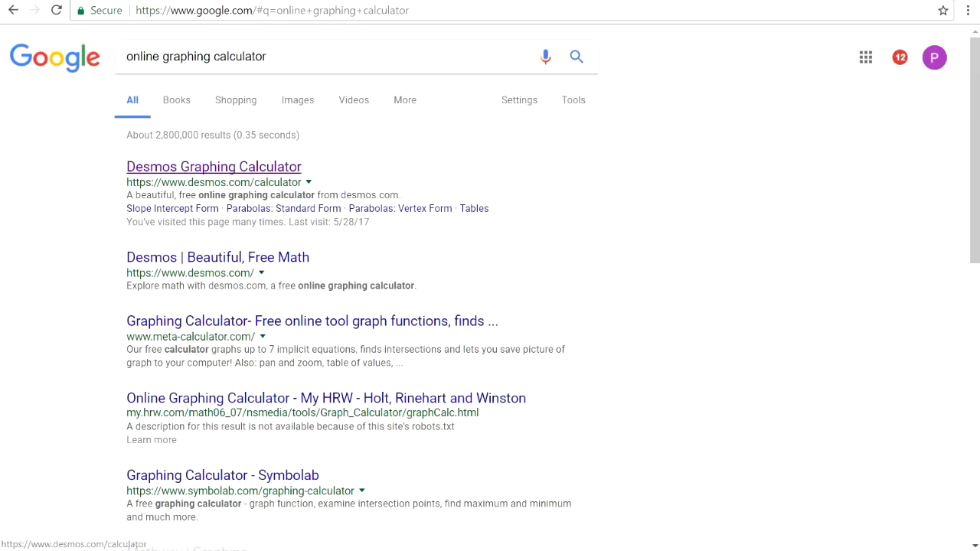
{"action": "left_click", "coordinate": [214, 167]}
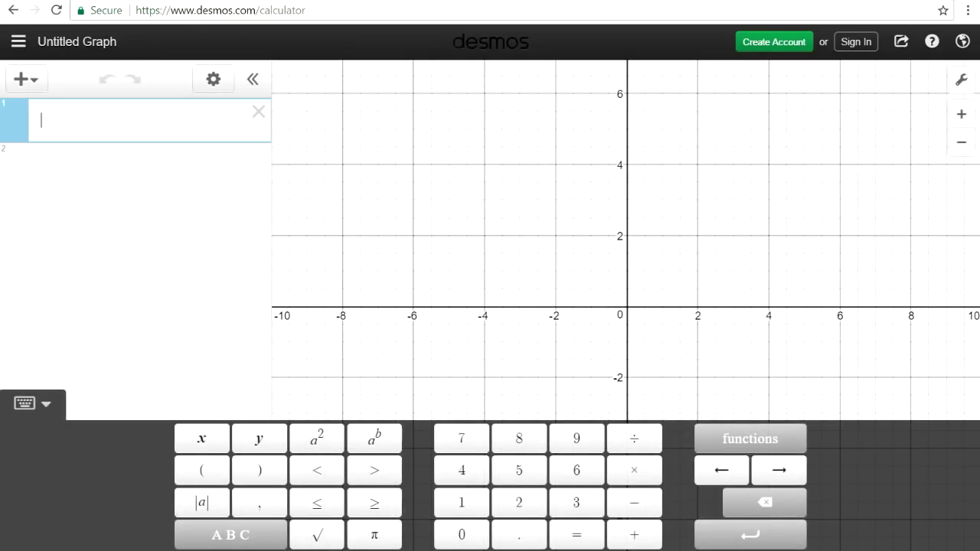
Step: Graph y = x^2 in the first expression line and extend it to y = x^2 + 5x - 6
{"action": "type", "text": "y=x^2"}
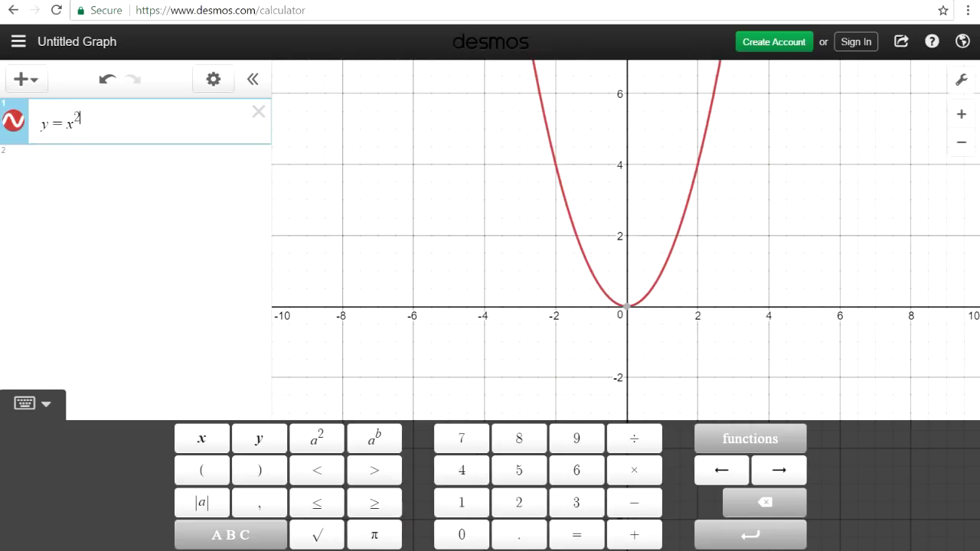
{"action": "type", "text": "+"}
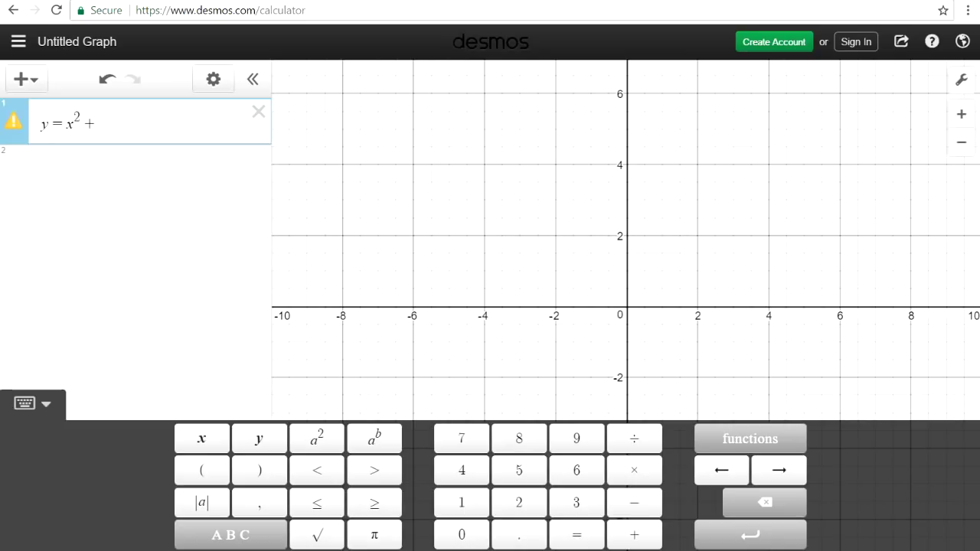
{"action": "type", "text": "5x-6"}
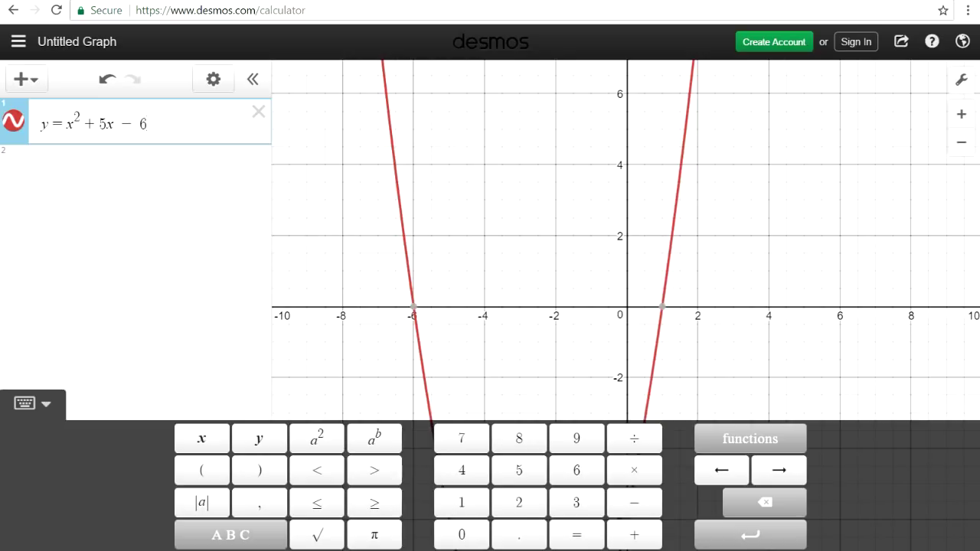
Step: Replace the quadratic's right-hand side to graph the cubic function y = x^3
{"action": "key", "text": "shift+Left"}
{"action": "key", "text": "shift+Left"}
{"action": "key", "text": "shift+Left"}
{"action": "key", "text": "shift+Left"}
{"action": "key", "text": "shift+Left"}
{"action": "key", "text": "shift+Left"}
{"action": "key", "text": "shift+Left"}
{"action": "type", "text": "x^3"}
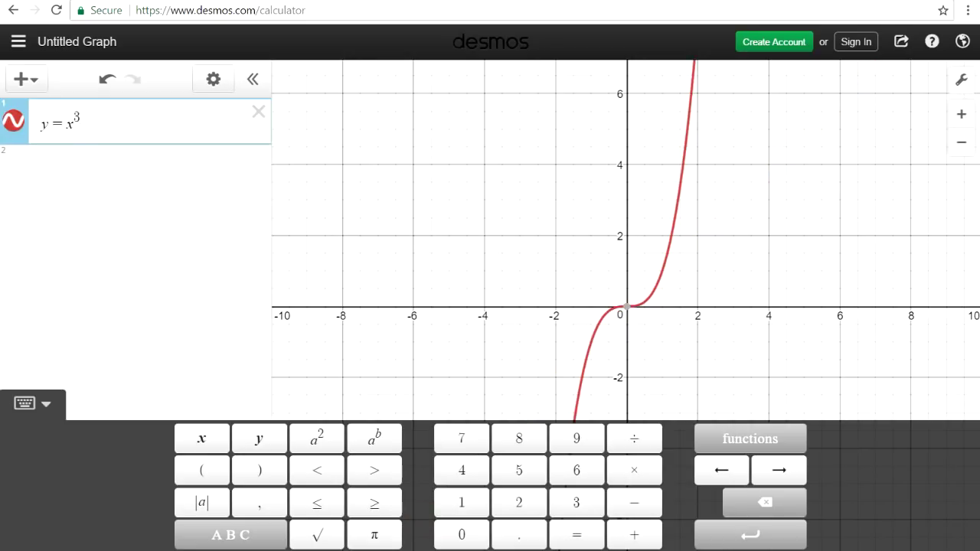
Step: Replace the cubic term with an absolute value to graph y = |x - 4|
{"action": "key", "text": "BackSpace"}
{"action": "key", "text": "BackSpace"}
{"action": "key", "text": "BackSpace"}
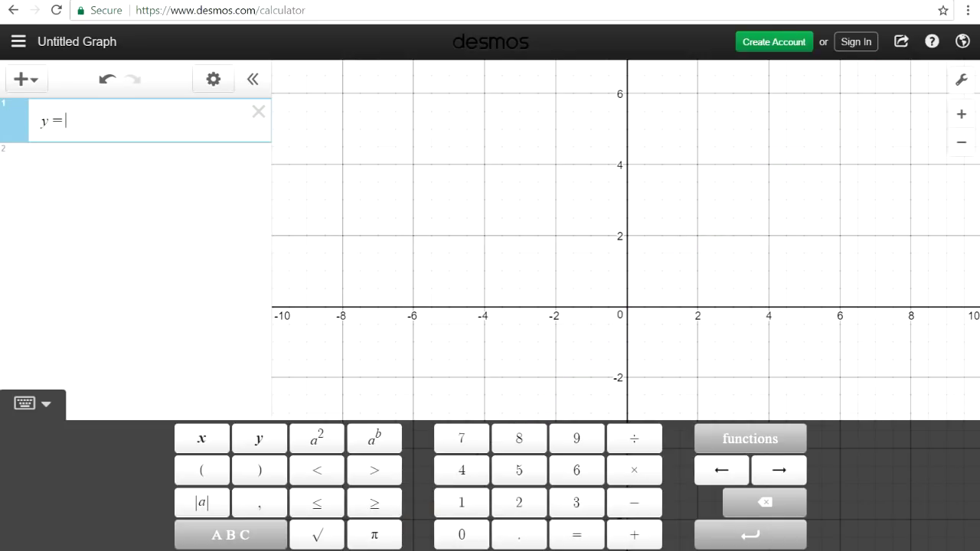
{"action": "type", "text": "|"}
{"action": "type", "text": "x"}
{"action": "type", "text": "-4"}
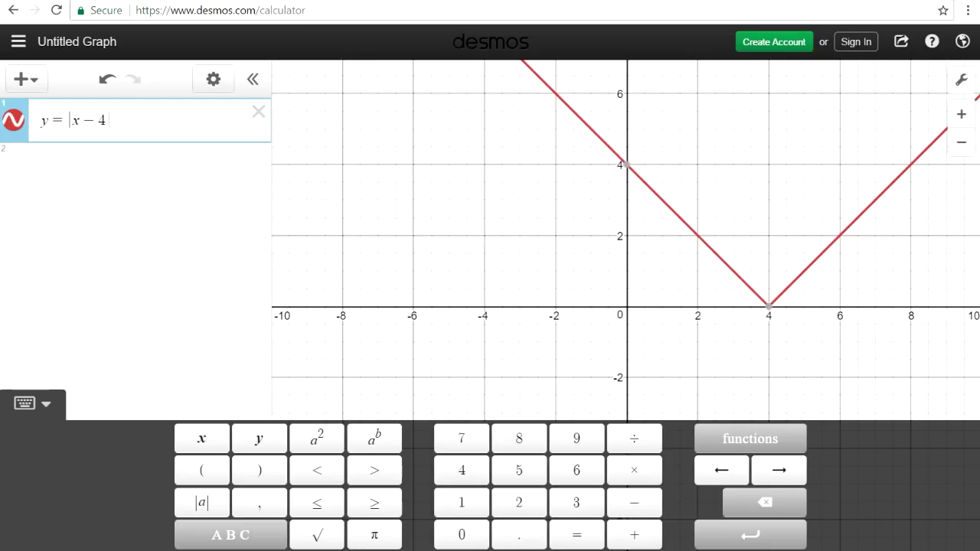
Step: Replace the absolute value with a square root to graph y = √(x - 4)
{"action": "key", "text": "BackSpace"}
{"action": "key", "text": "BackSpace"}
{"action": "key", "text": "BackSpace"}
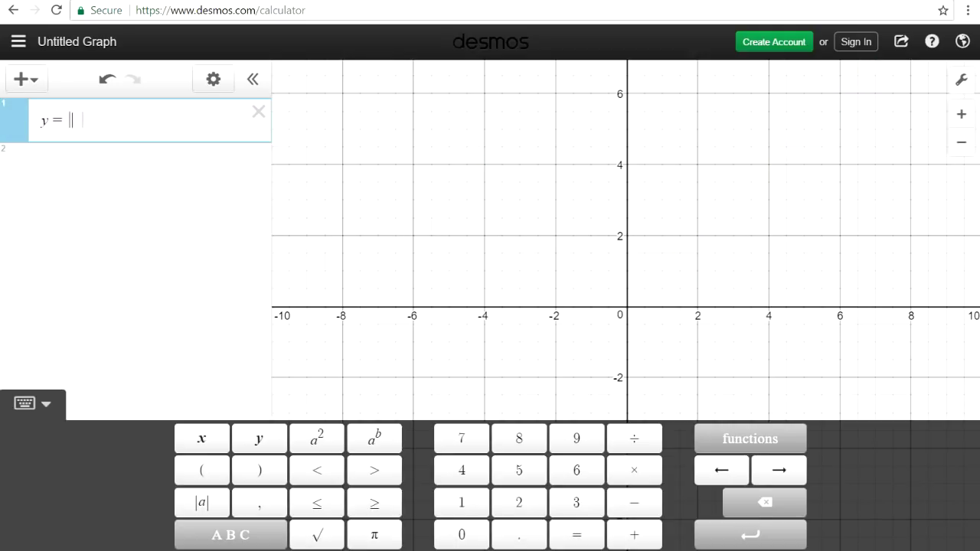
{"action": "key", "text": "BackSpace"}
{"action": "type", "text": "sqrtx"}
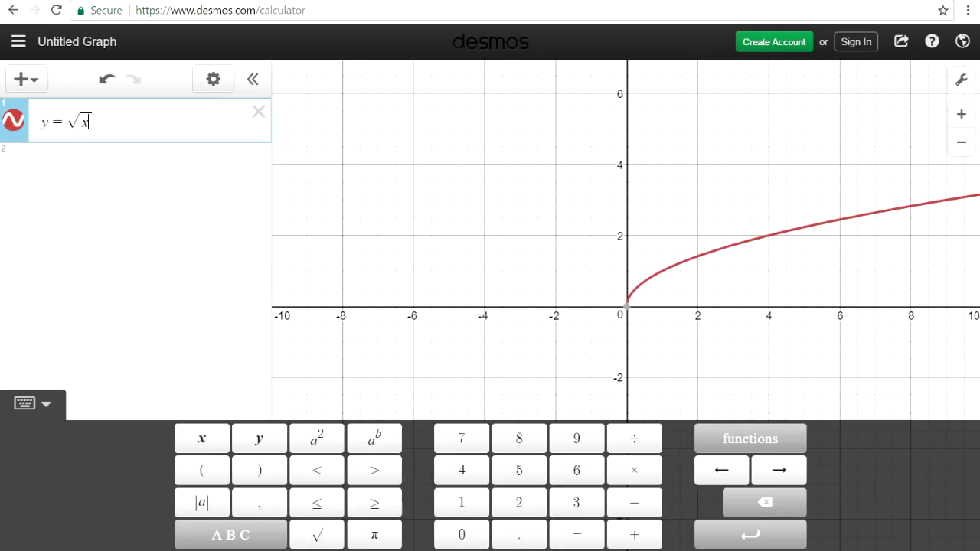
{"action": "type", "text": "-4"}
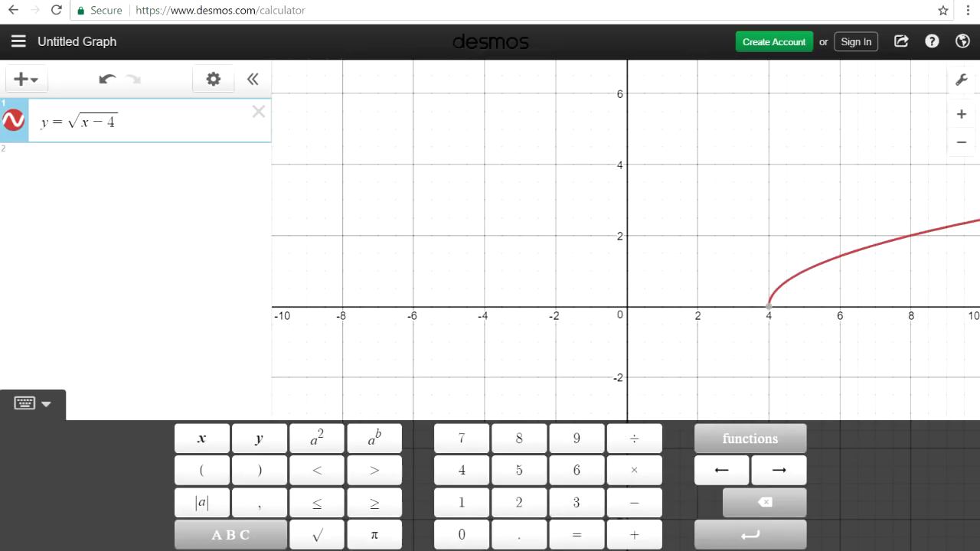
Step: Replace the square root function with the polar circle r = 2, and extend it to r = 2 cos θ
{"action": "key", "text": "BackSpace"}
{"action": "key", "text": "BackSpace"}
{"action": "key", "text": "BackSpace"}
{"action": "key", "text": "BackSpace"}
{"action": "key", "text": "BackSpace"}
{"action": "key", "text": "BackSpace"}
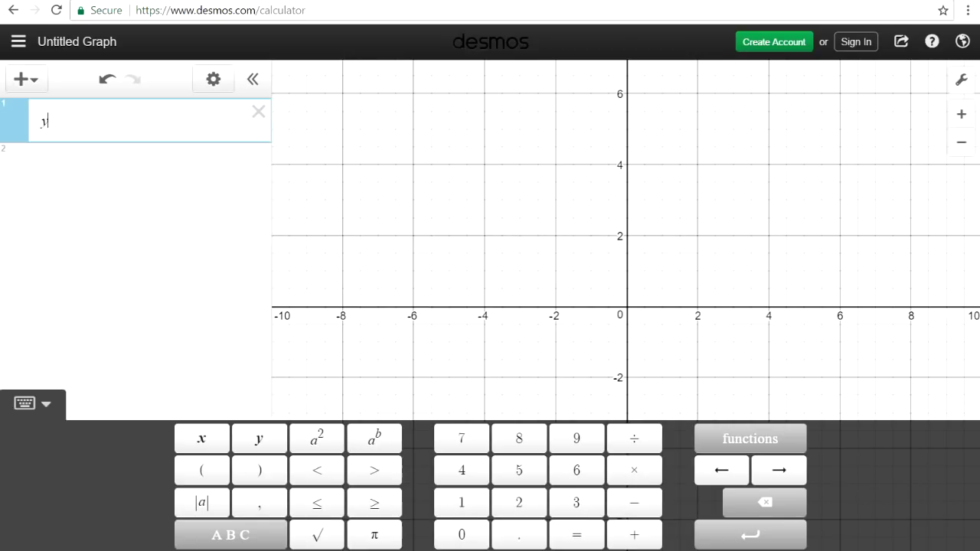
{"action": "type", "text": "r = 2"}
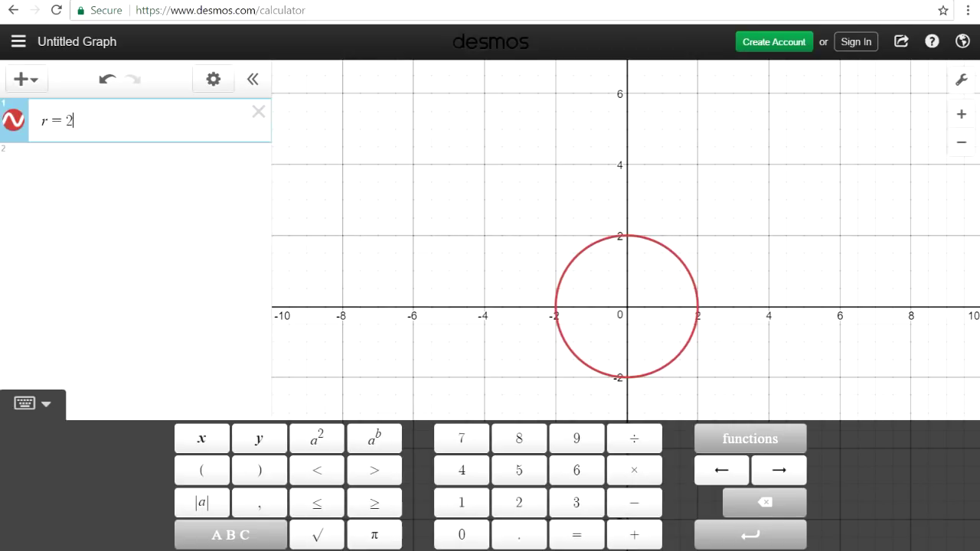
{"action": "type", "text": " cos"}
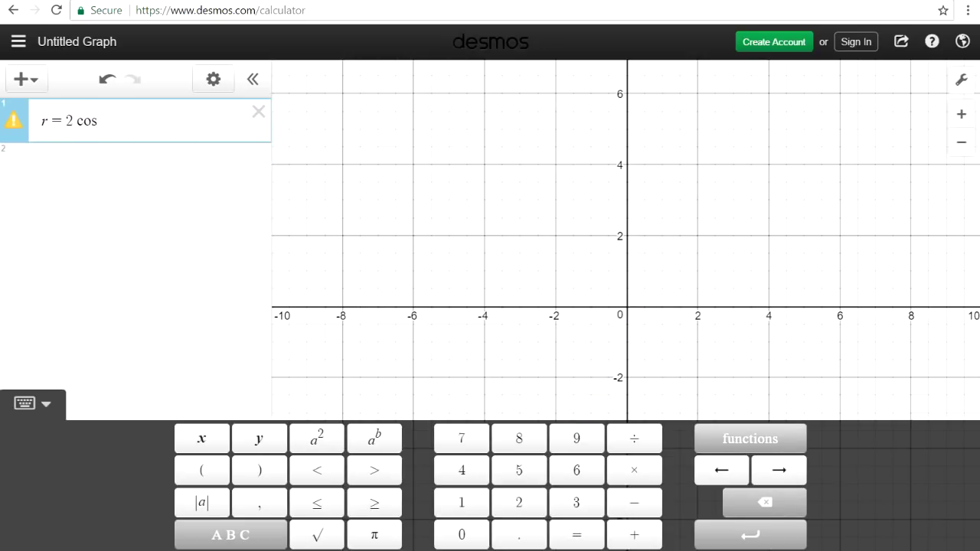
{"action": "left_click", "coordinate": [230, 535]}
{"action": "left_click", "coordinate": [777, 469]}
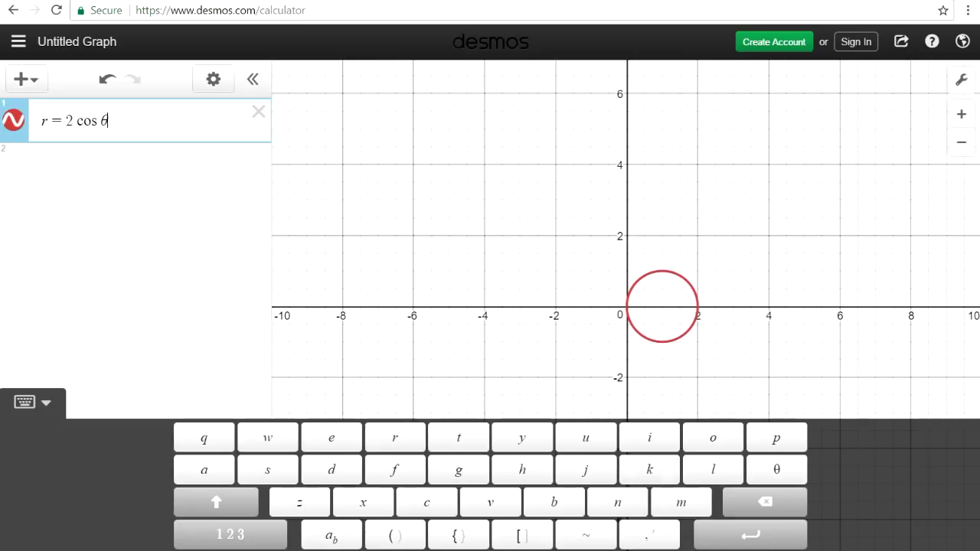
Step: Insert a leading term to graph r = 3 - 2 cos θ, and switch the sign to get r = 3 + 2 cos θ
{"action": "left_click", "coordinate": [73, 120]}
{"action": "type", "text": "3-"}
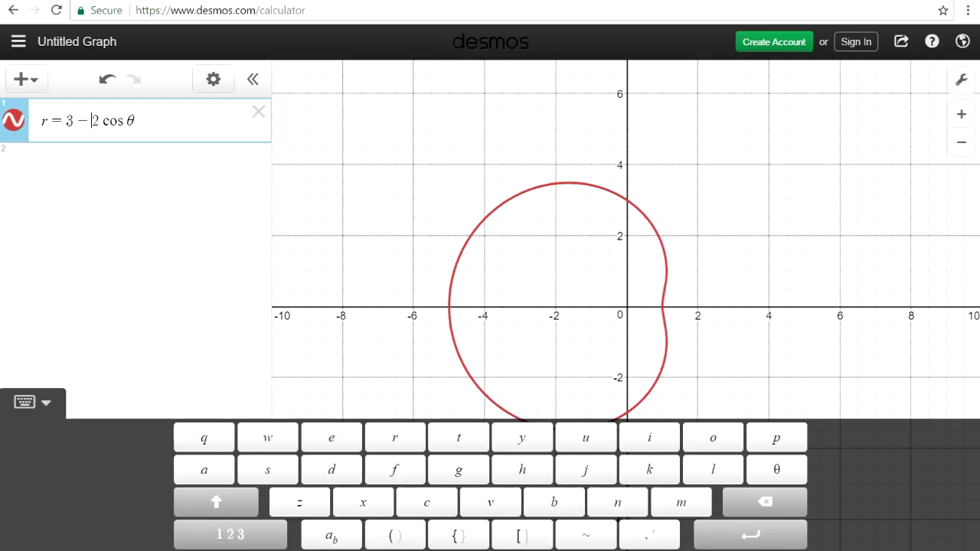
{"action": "key", "text": "BackSpace"}
{"action": "type", "text": "+"}
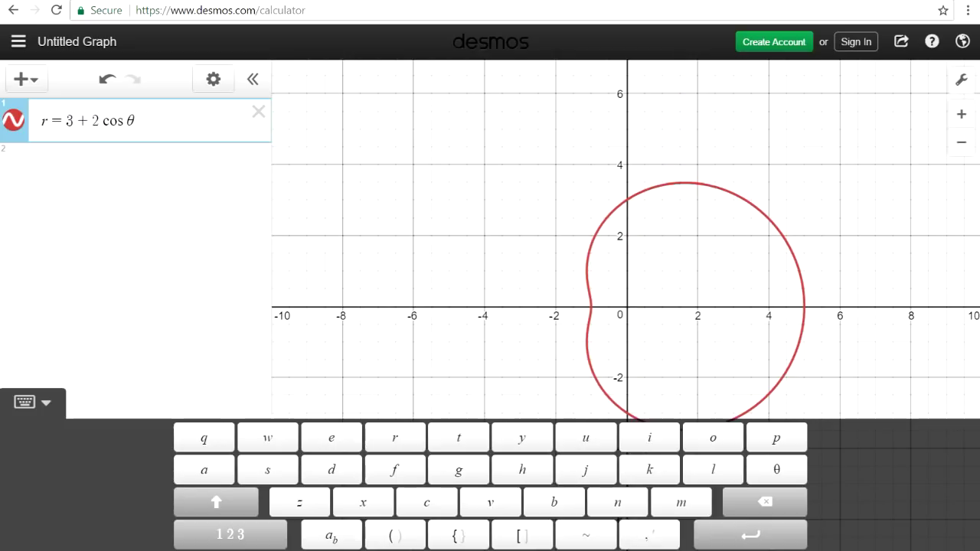
Step: Remove the leading 3 + and multiply the angle by 4 to graph the rose r = 2 cos 4θ
{"action": "key", "text": "BackSpace"}
{"action": "key", "text": "BackSpace"}
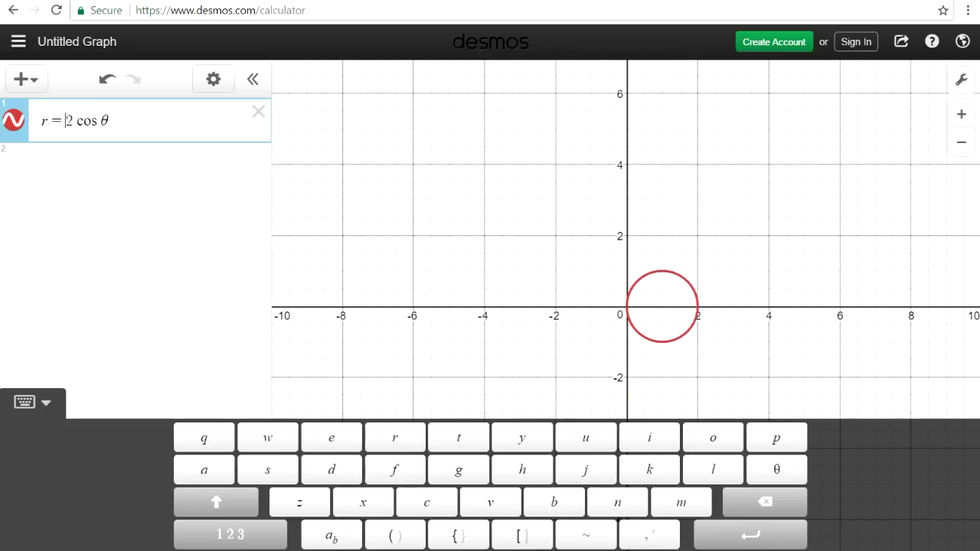
{"action": "left_click", "coordinate": [100, 120]}
{"action": "type", "text": "4"}
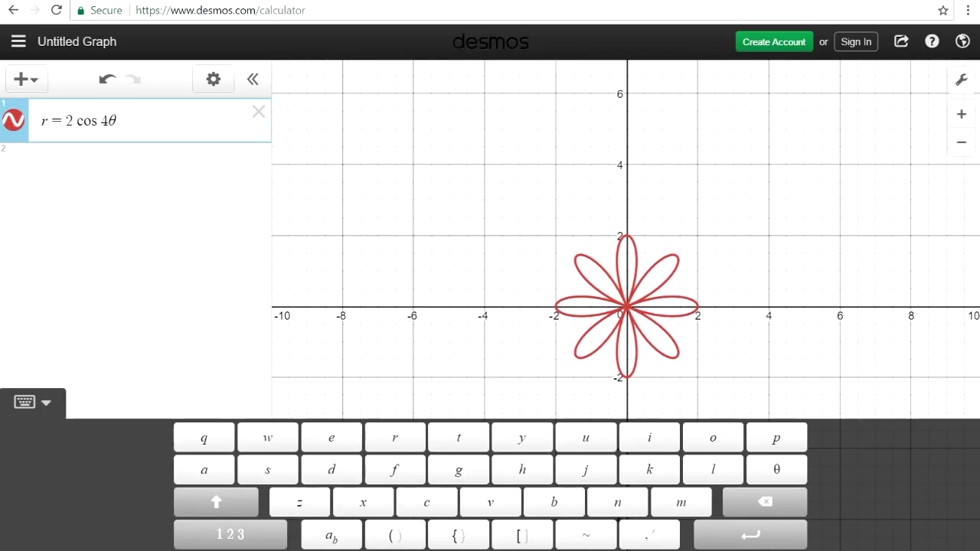
Step: Replace the cosine expression to graph the polar rose r = 3 sin(5θ)
{"action": "key", "text": "BackSpace"}
{"action": "key", "text": "BackSpace"}
{"action": "key", "text": "BackSpace"}
{"action": "key", "text": "BackSpace"}
{"action": "key", "text": "BackSpace"}
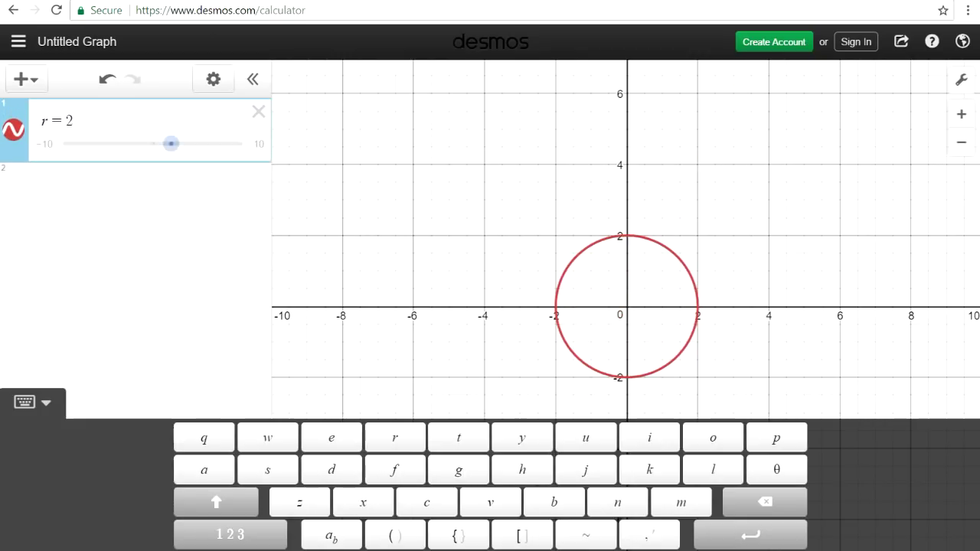
{"action": "key", "text": "BackSpace"}
{"action": "type", "text": "3 sin"}
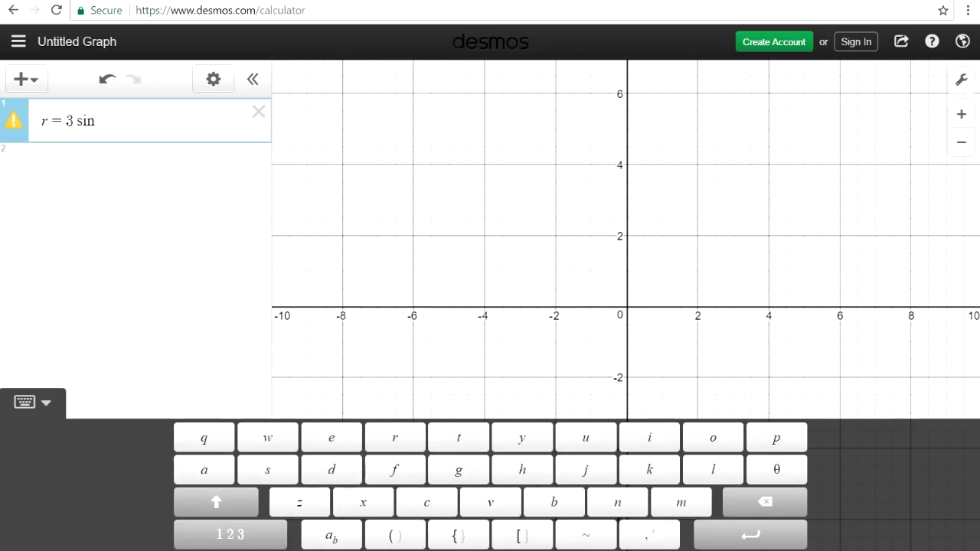
{"action": "type", "text": "(50"}
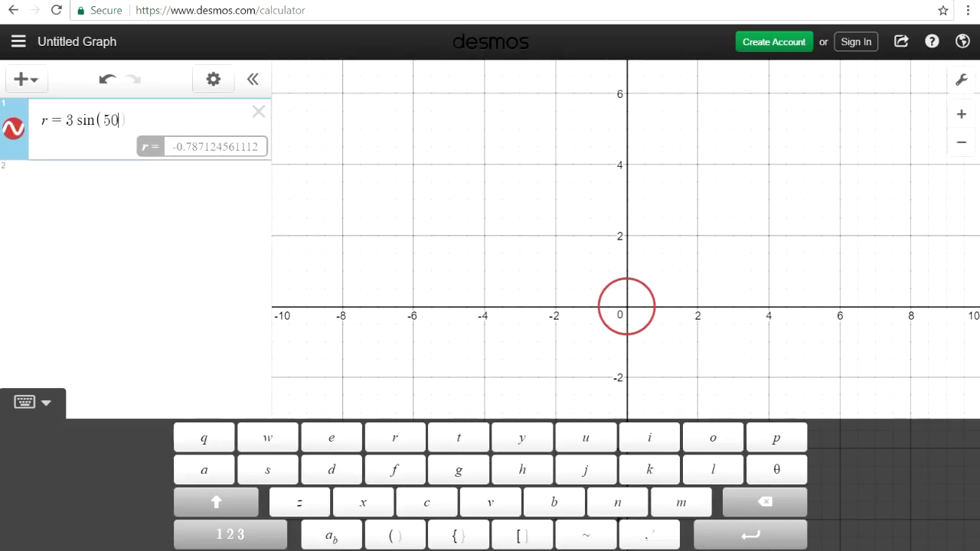
{"action": "key", "text": "BackSpace"}
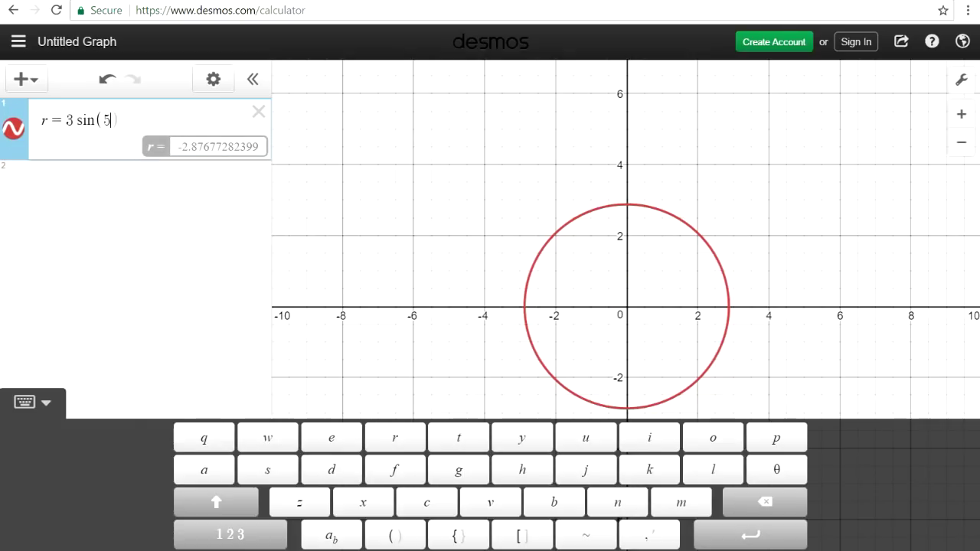
{"action": "type", "text": "theta"}
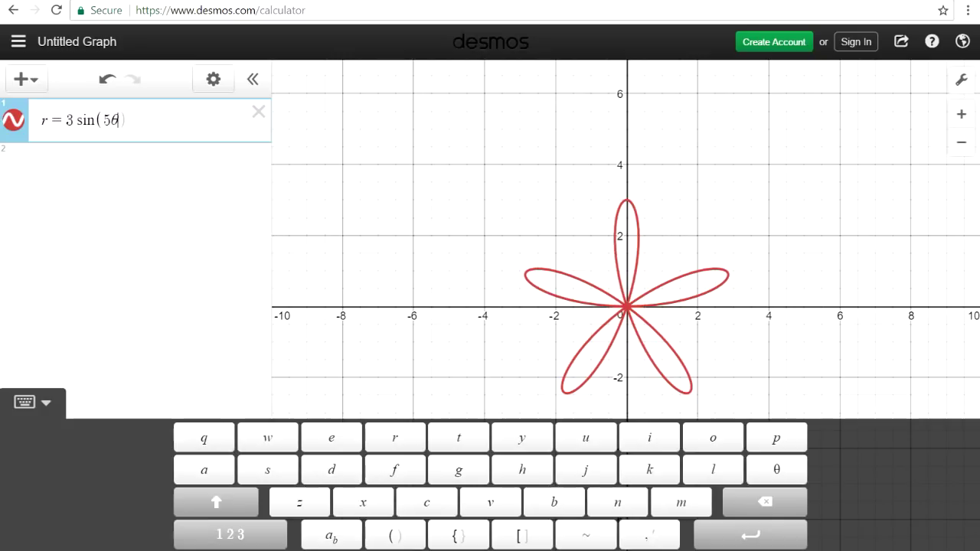
{"action": "type", "text": ")"}
Step: Clear the polar equation and graph the sine function y = 2 sin x
{"action": "key", "text": "BackSpace"}
{"action": "key", "text": "BackSpace"}
{"action": "key", "text": "BackSpace"}
{"action": "key", "text": "BackSpace"}
{"action": "key", "text": "BackSpace"}
{"action": "key", "text": "BackSpace"}
{"action": "key", "text": "BackSpace"}
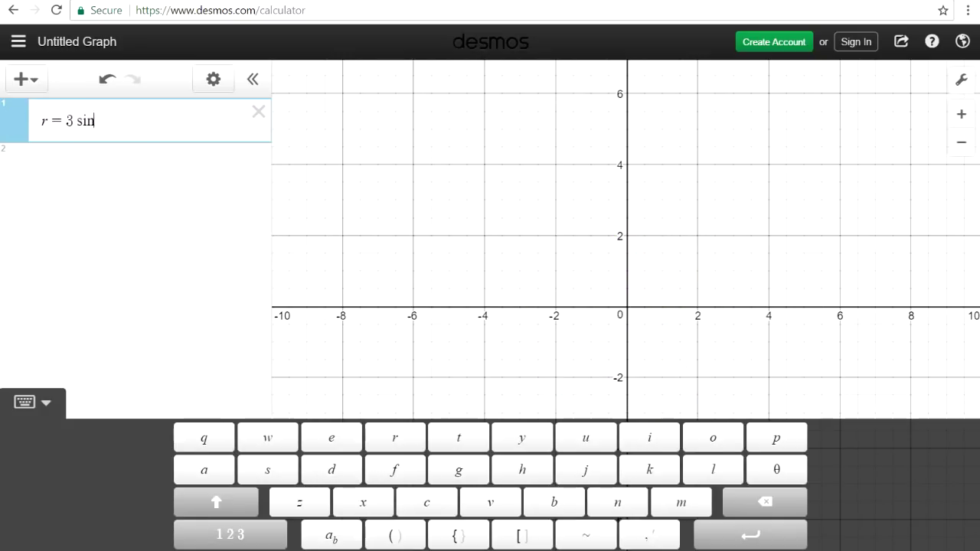
{"action": "key", "text": "BackSpace"}
{"action": "key", "text": "BackSpace"}
{"action": "key", "text": "BackSpace"}
{"action": "type", "text": "y = "}
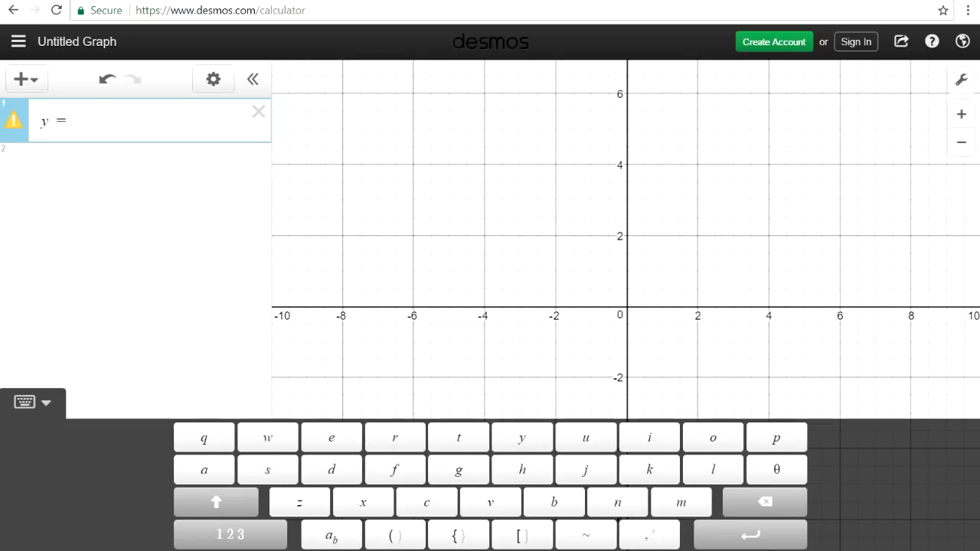
{"action": "type", "text": "2 sin x"}
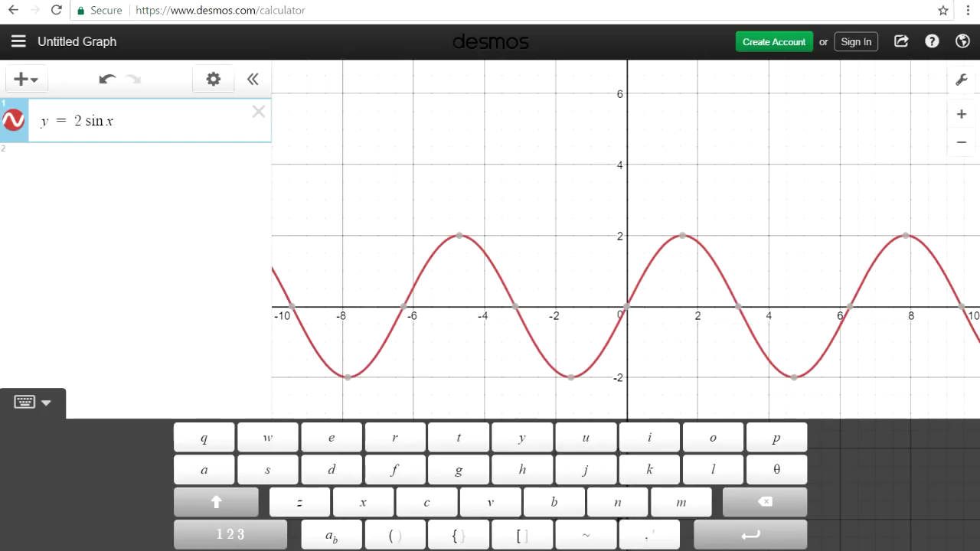
Step: Replace the sine expression with a cosine function to graph y = -3 cos x
{"action": "key", "text": "BackSpace"}
{"action": "key", "text": "BackSpace"}
{"action": "key", "text": "BackSpace"}
{"action": "key", "text": "BackSpace"}
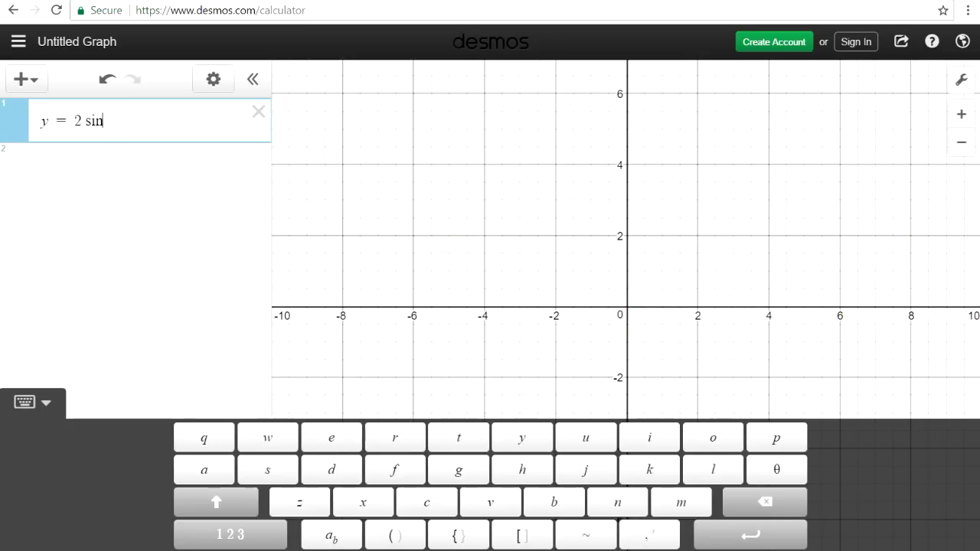
{"action": "key", "text": "BackSpace"}
{"action": "type", "text": "-3cosx"}
Step: Change the cosine to a secant to graph y = -3 sec(x)
{"action": "key", "text": "BackSpace"}
{"action": "key", "text": "BackSpace"}
{"action": "key", "text": "BackSpace"}
{"action": "key", "text": "BackSpace"}
{"action": "type", "text": "x"}
{"action": "type", "text": "ec(x)"}
Step: Replace the secant expression with a cosecant function to graph y = csc(x)
{"action": "key", "text": "BackSpace"}
{"action": "key", "text": "BackSpace"}
{"action": "key", "text": "BackSpace"}
{"action": "key", "text": "BackSpace"}
{"action": "key", "text": "BackSpace"}
{"action": "key", "text": "BackSpace"}
{"action": "key", "text": "BackSpace"}
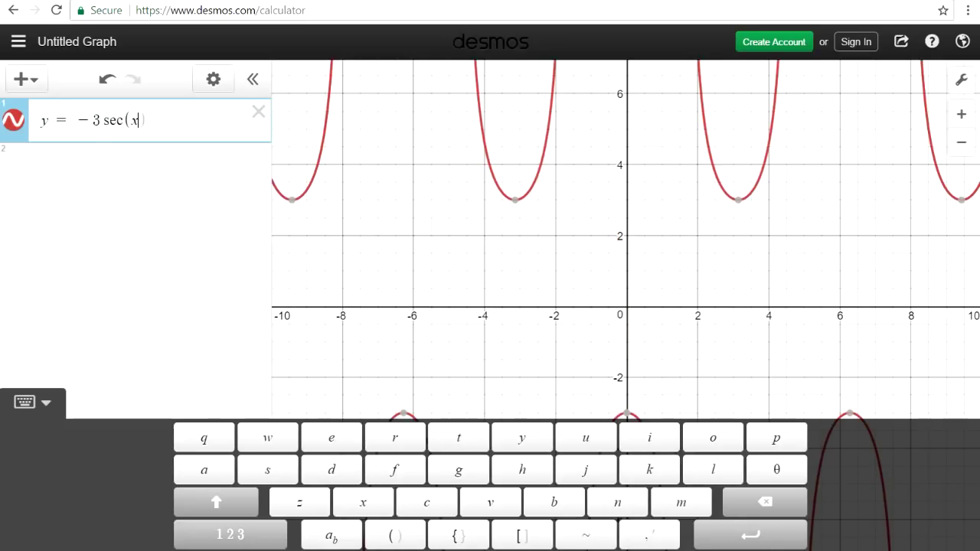
{"action": "key", "text": "BackSpace"}
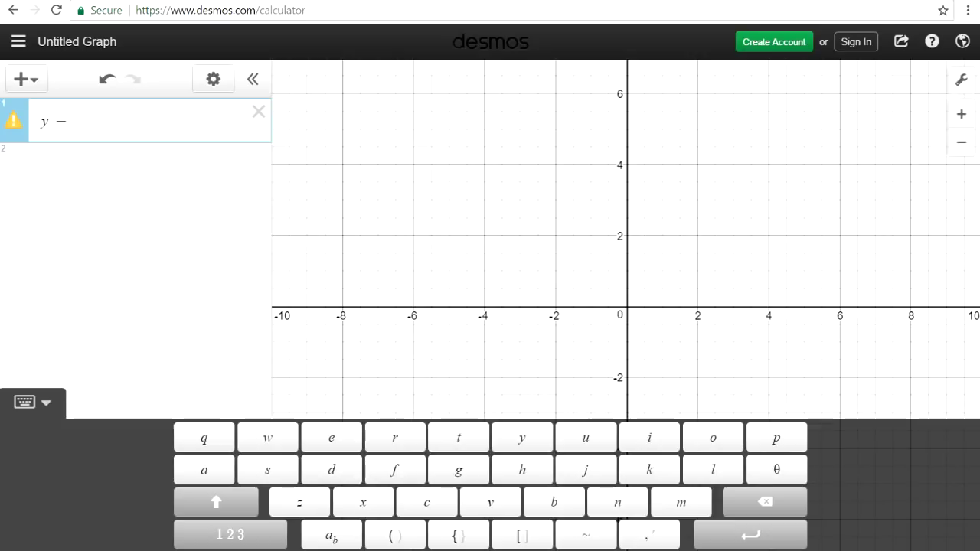
{"action": "type", "text": "csc(x"}
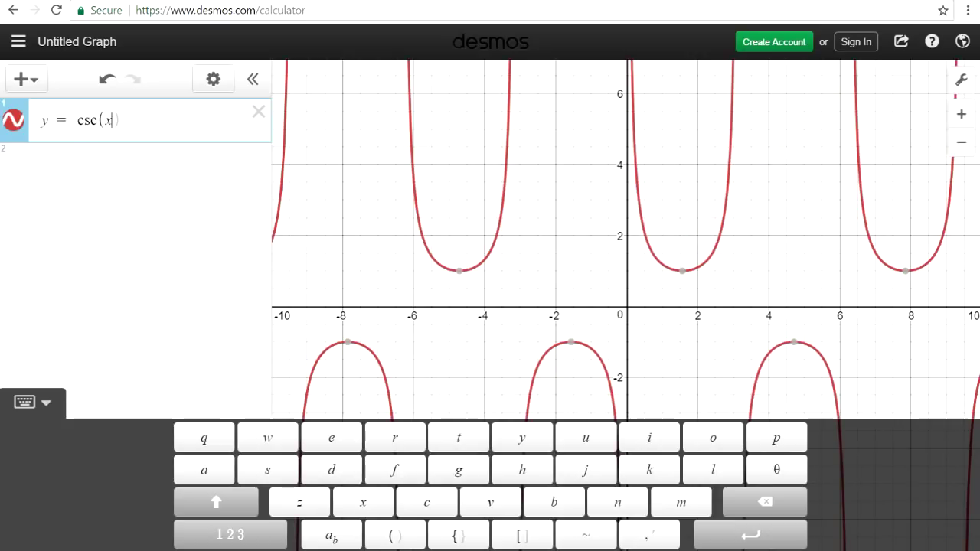
{"action": "type", "text": ")"}
Step: Replace the cosecant with a tangent function to graph y = 2 tan(x)
{"action": "key", "text": "BackSpace"}
{"action": "key", "text": "BackSpace"}
{"action": "key", "text": "BackSpace"}
{"action": "key", "text": "BackSpace"}
{"action": "key", "text": "BackSpace"}
{"action": "key", "text": "BackSpace"}
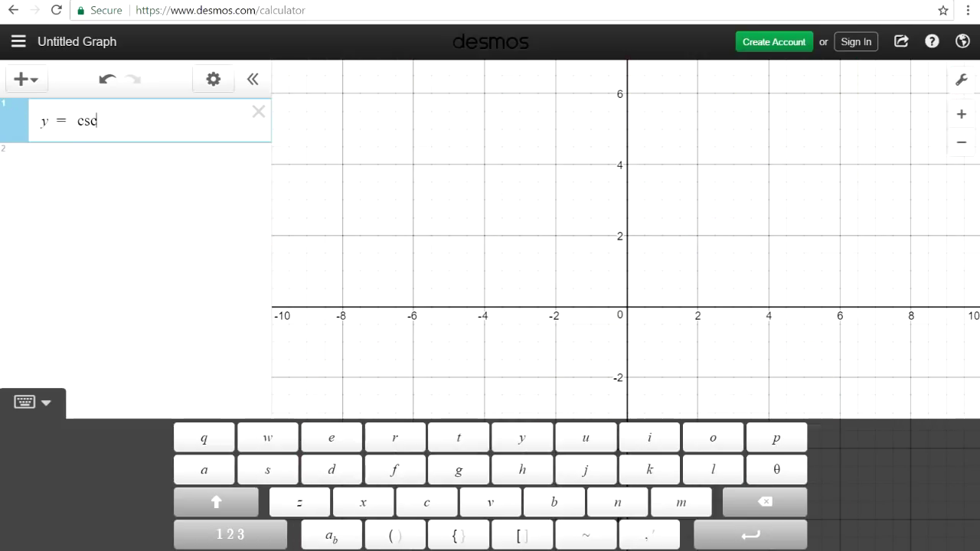
{"action": "type", "text": "2 tan(x)"}
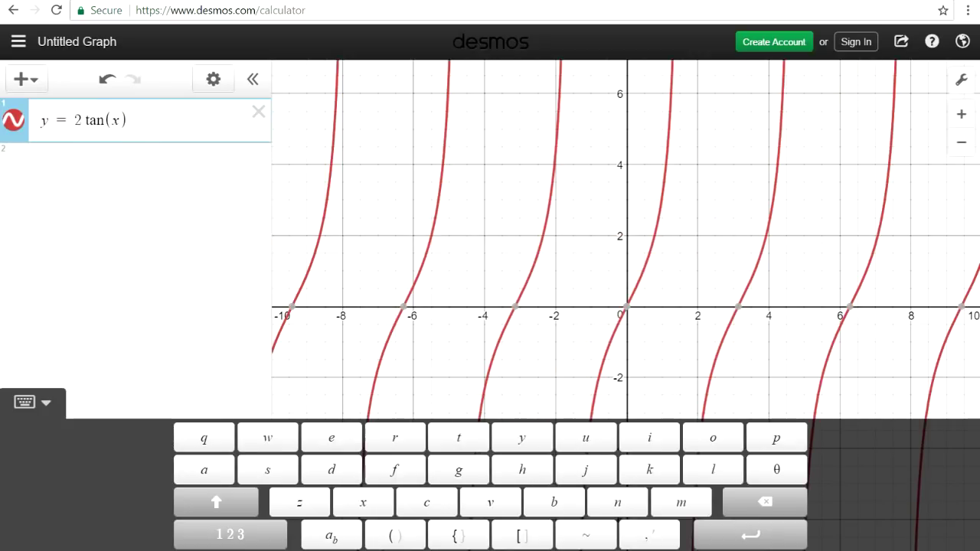
Step: Replace the tangent expression with a logarithm to graph y = log(x)
{"action": "key", "text": "BackSpace"}
{"action": "key", "text": "BackSpace"}
{"action": "key", "text": "BackSpace"}
{"action": "key", "text": "BackSpace"}
{"action": "key", "text": "BackSpace"}
{"action": "key", "text": "BackSpace"}
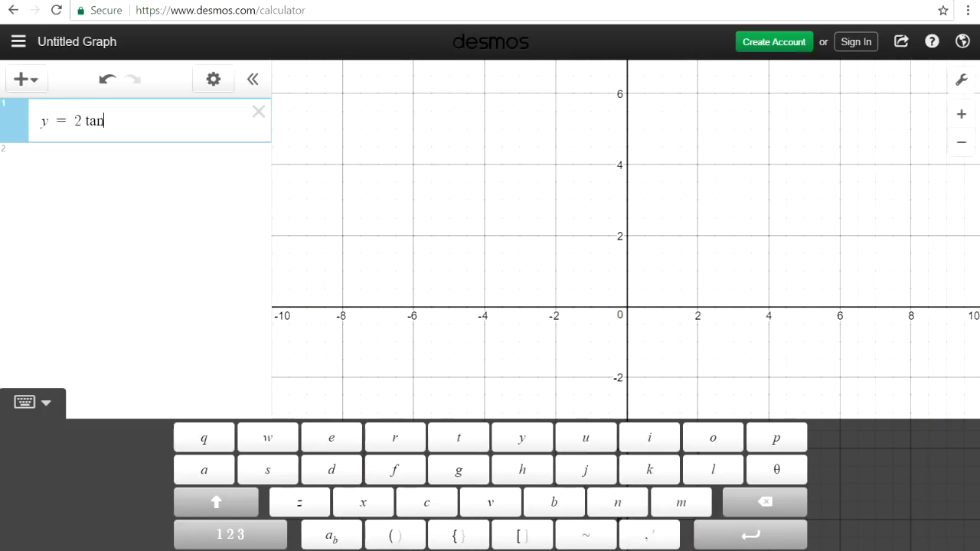
{"action": "key", "text": "BackSpace"}
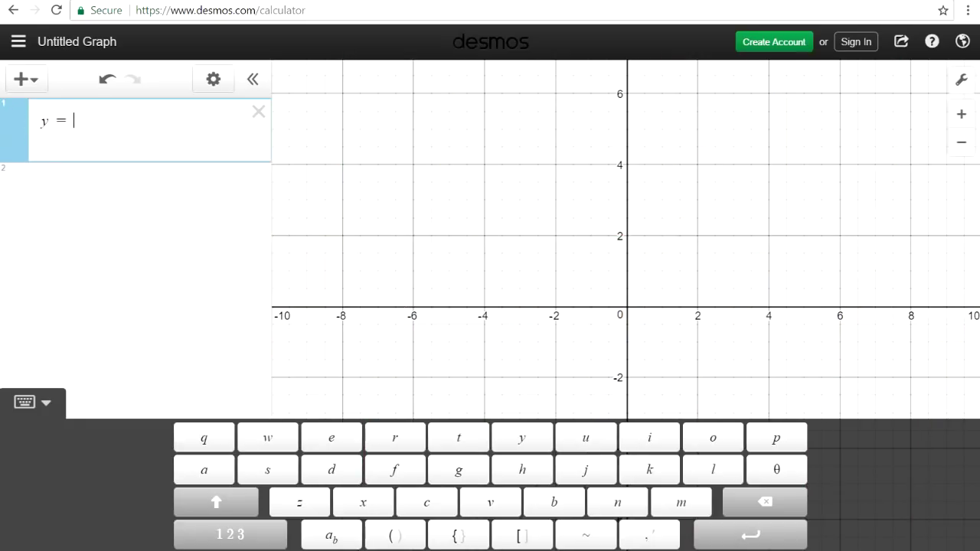
{"action": "type", "text": "log(x)"}
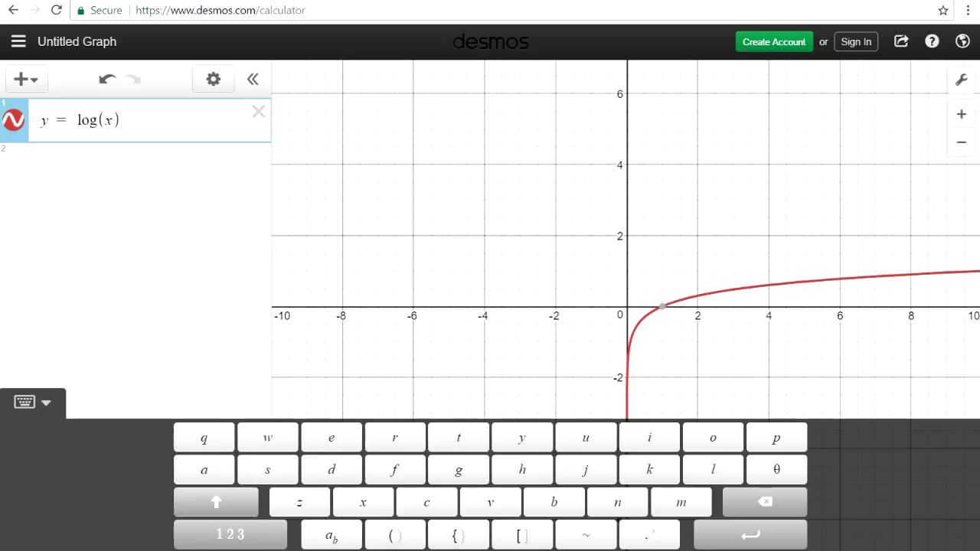
Step: Insert the inverse sine function after log(x) in the expression
{"action": "key", "text": "shift"}
{"action": "left_click", "coordinate": [216, 501]}
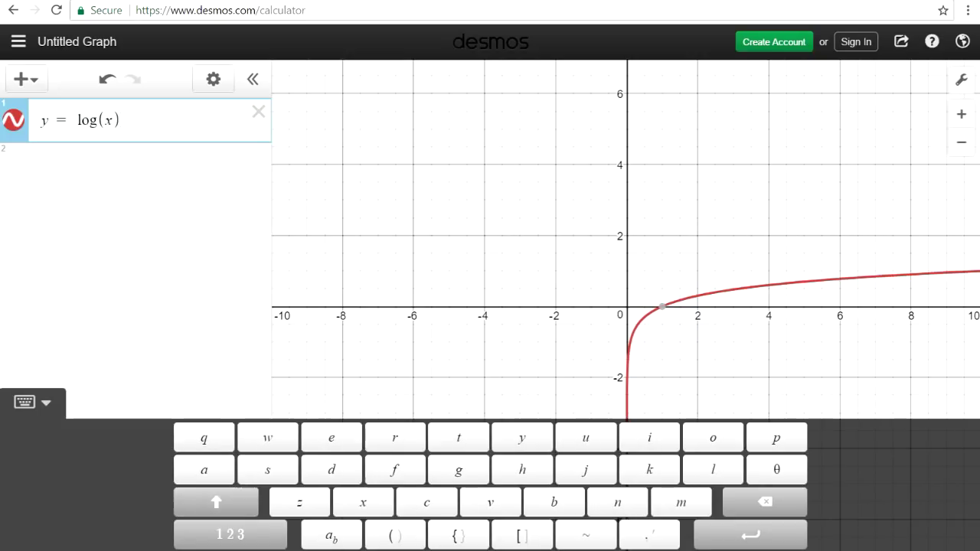
{"action": "left_click", "coordinate": [230, 534]}
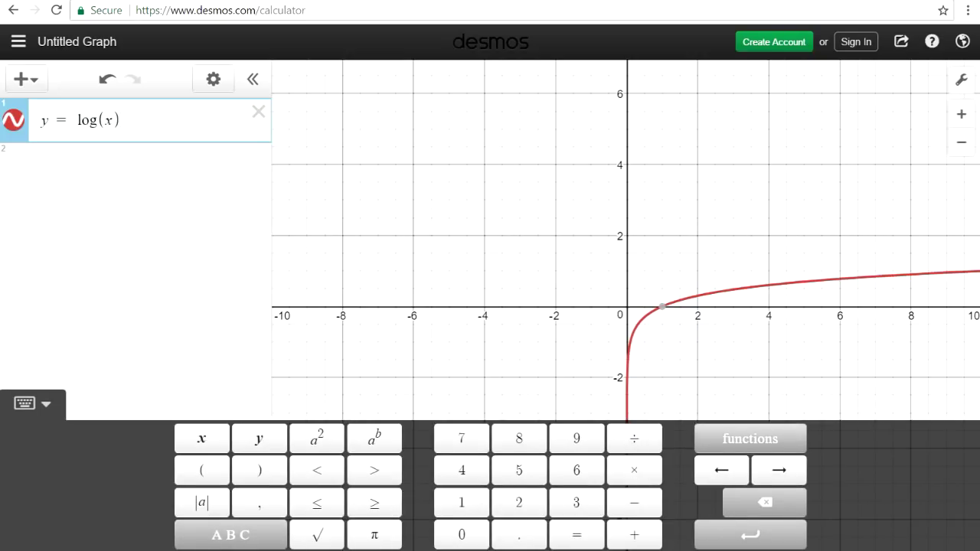
{"action": "left_click", "coordinate": [750, 439]}
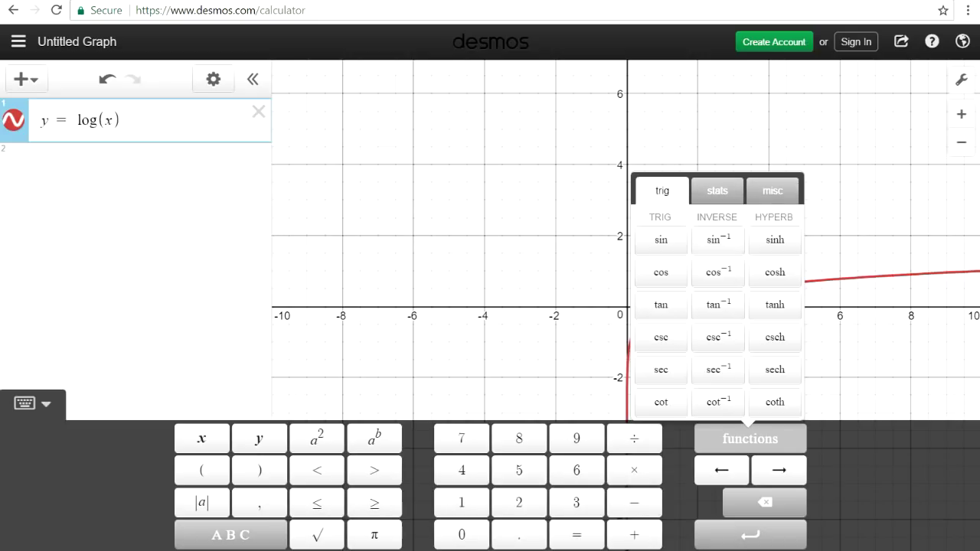
{"action": "left_click", "coordinate": [719, 240]}
{"action": "key", "text": "Left"}
{"action": "key", "text": "Left"}
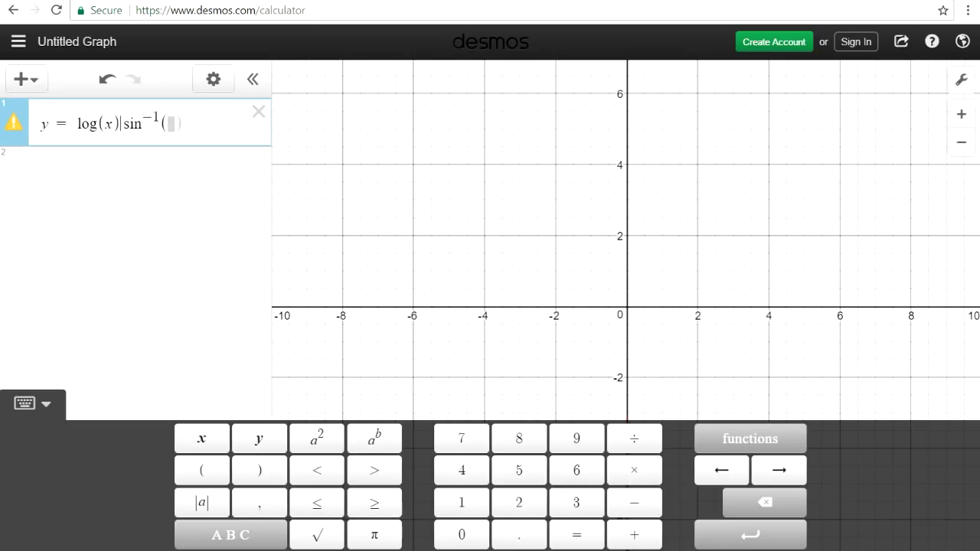
Step: Delete the log(x) term and enter x as the inverse sine's argument to graph y = sin⁻¹(x)
{"action": "key", "text": "BackSpace"}
{"action": "key", "text": "BackSpace"}
{"action": "key", "text": "BackSpace"}
{"action": "key", "text": "BackSpace"}
{"action": "key", "text": "BackSpace"}
{"action": "key", "text": "BackSpace"}
{"action": "left_click", "coordinate": [120, 124]}
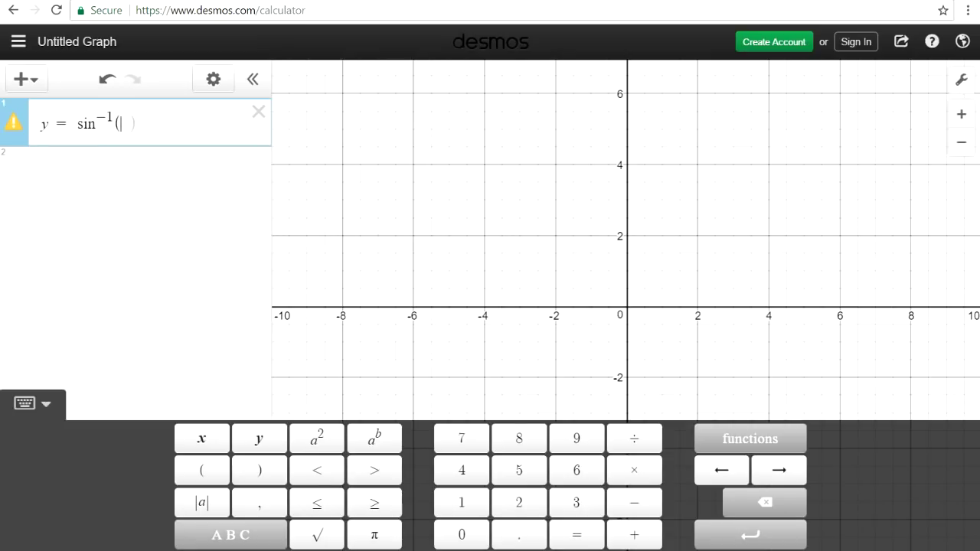
{"action": "type", "text": "x"}
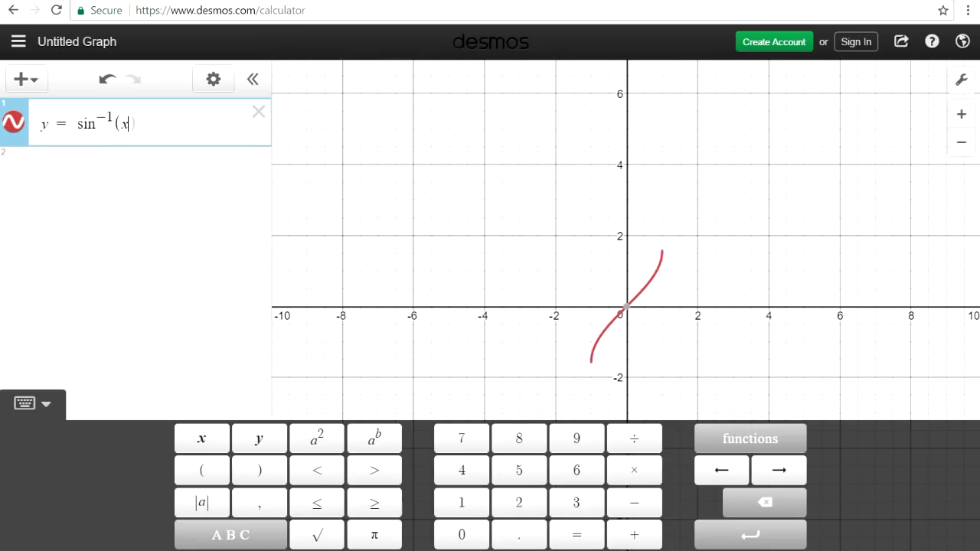
Step: Try to change the inverse sine to an inverse cosine by replacing only sin with cos
{"action": "key", "text": "BackSpace"}
{"action": "key", "text": "BackSpace"}
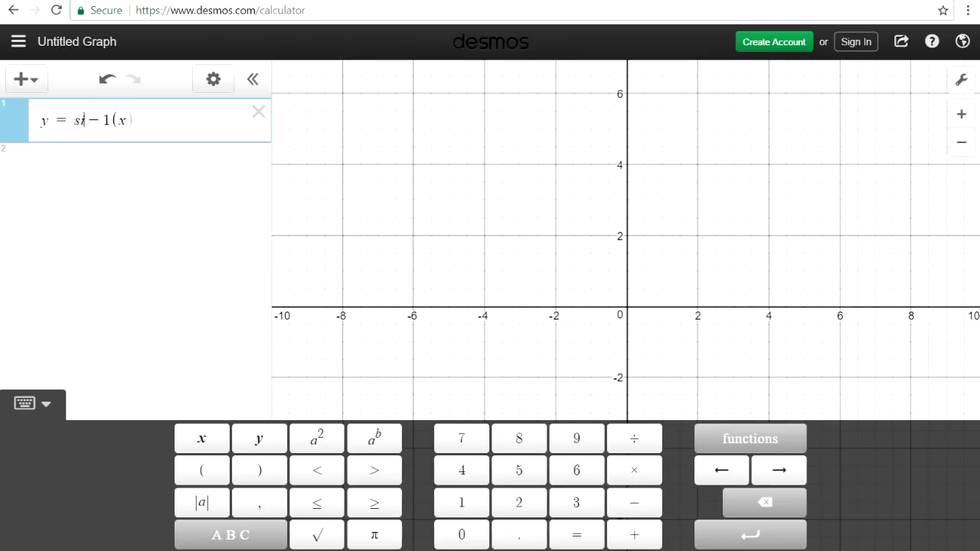
{"action": "type", "text": "cos"}
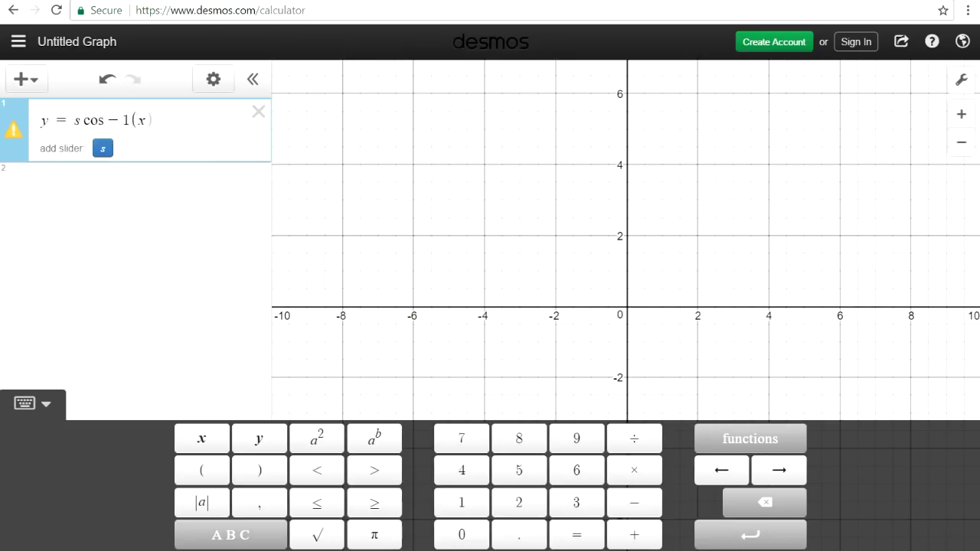
{"action": "key", "text": "BackSpace"}
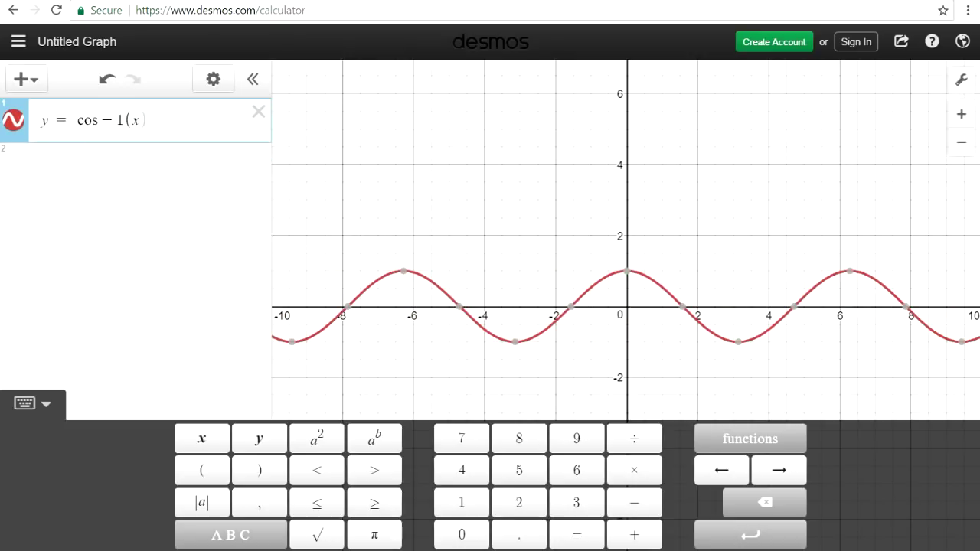
Step: Clear the right side of the equation and insert the inverse cosine function to graph y = cos⁻¹(x)
{"action": "key", "text": "Right"}
{"action": "key", "text": "Right"}
{"action": "key", "text": "Right"}
{"action": "key", "text": "Right"}
{"action": "key", "text": "BackSpace"}
{"action": "key", "text": "BackSpace"}
{"action": "key", "text": "BackSpace"}
{"action": "key", "text": "BackSpace"}
{"action": "key", "text": "BackSpace"}
{"action": "key", "text": "BackSpace"}
{"action": "key", "text": "BackSpace"}
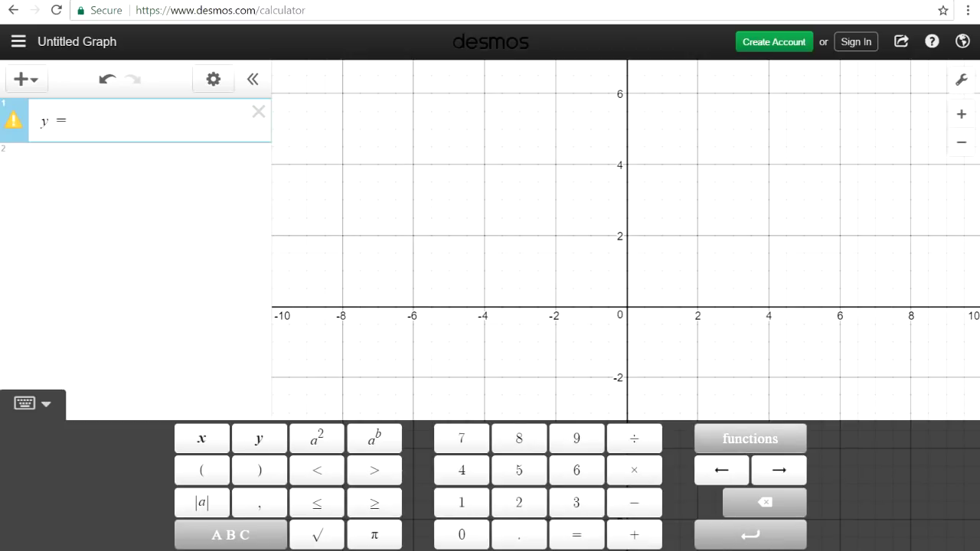
{"action": "left_click", "coordinate": [751, 439]}
{"action": "left_click", "coordinate": [718, 272]}
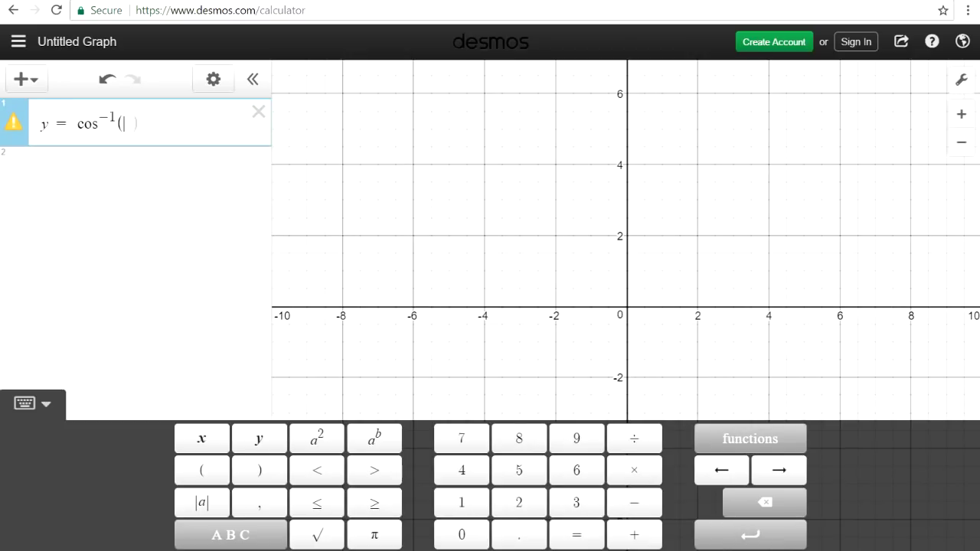
{"action": "type", "text": "x"}
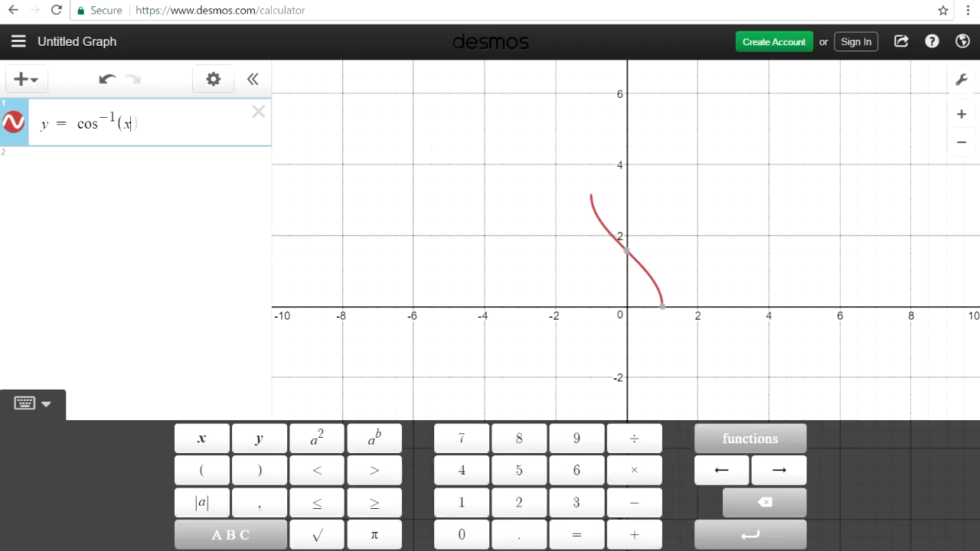
Step: Try to insert a logarithm with a custom base after the x inside the inverse cosine
{"action": "left_click", "coordinate": [750, 439]}
{"action": "left_click", "coordinate": [718, 191]}
{"action": "left_click", "coordinate": [772, 190]}
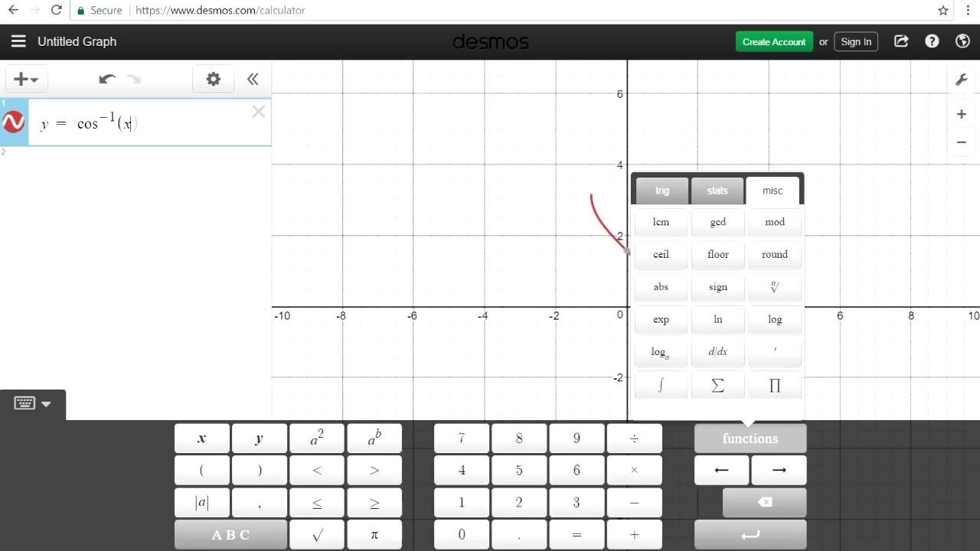
{"action": "left_click", "coordinate": [661, 352]}
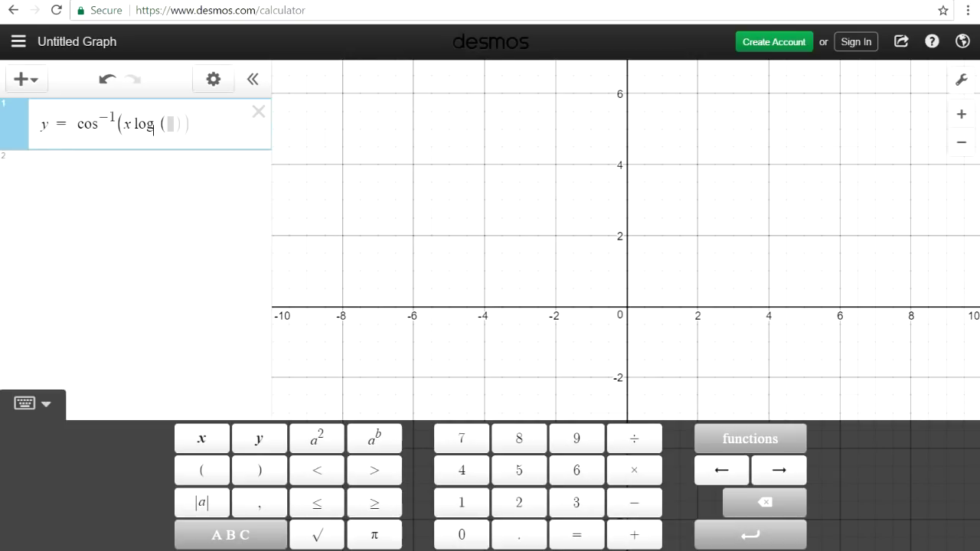
Step: Delete the inverse cosine expression from the right side of the equation
{"action": "key", "text": "BackSpace"}
{"action": "key", "text": "BackSpace"}
{"action": "key", "text": "BackSpace"}
{"action": "key", "text": "BackSpace"}
{"action": "key", "text": "BackSpace"}
{"action": "key", "text": "BackSpace"}
{"action": "key", "text": "BackSpace"}
{"action": "key", "text": "BackSpace"}
{"action": "key", "text": "BackSpace"}
{"action": "key", "text": "BackSpace"}
{"action": "key", "text": "BackSpace"}
{"action": "key", "text": "BackSpace"}
{"action": "key", "text": "BackSpace"}
{"action": "key", "text": "BackSpace"}
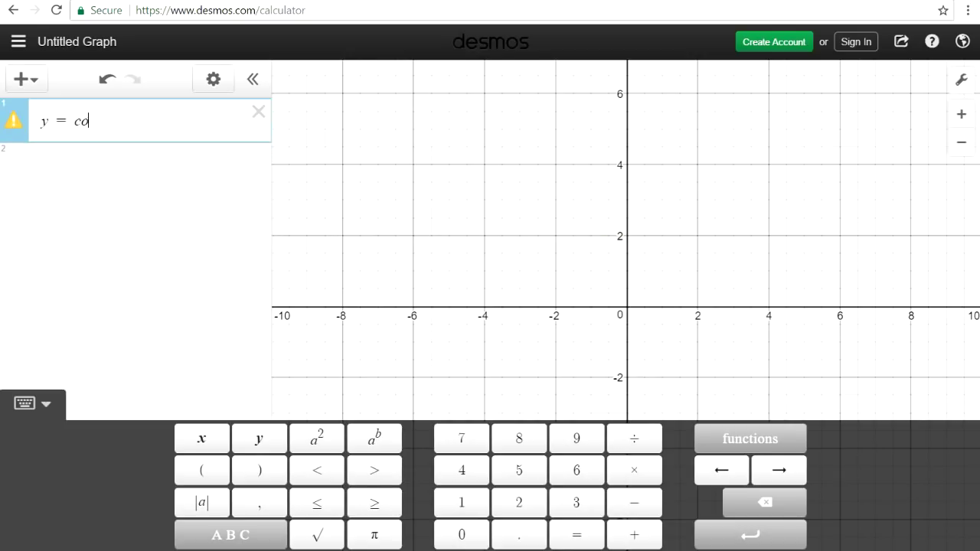
Step: Insert a logarithm with base 3 to graph y = log₃(x − 4) + 2
{"action": "left_click", "coordinate": [749, 439]}
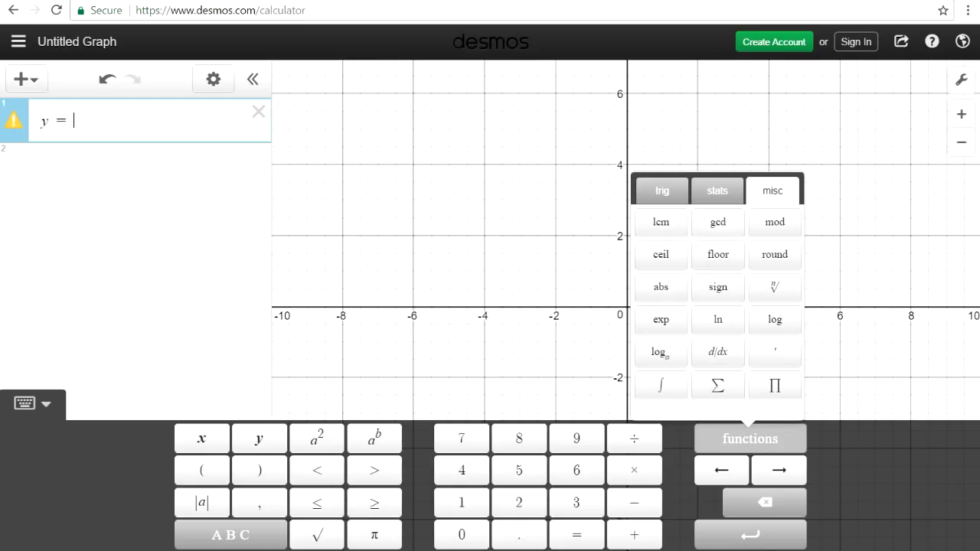
{"action": "left_click", "coordinate": [775, 320]}
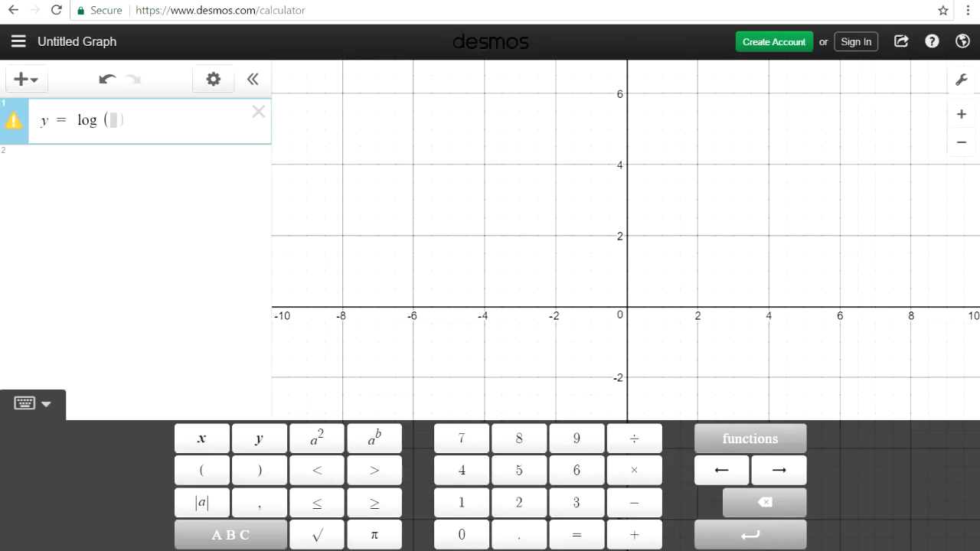
{"action": "key", "text": "Left"}
{"action": "type", "text": "_3"}
{"action": "key", "text": "Right"}
{"action": "key", "text": "Right"}
{"action": "type", "text": "x-4)+"}
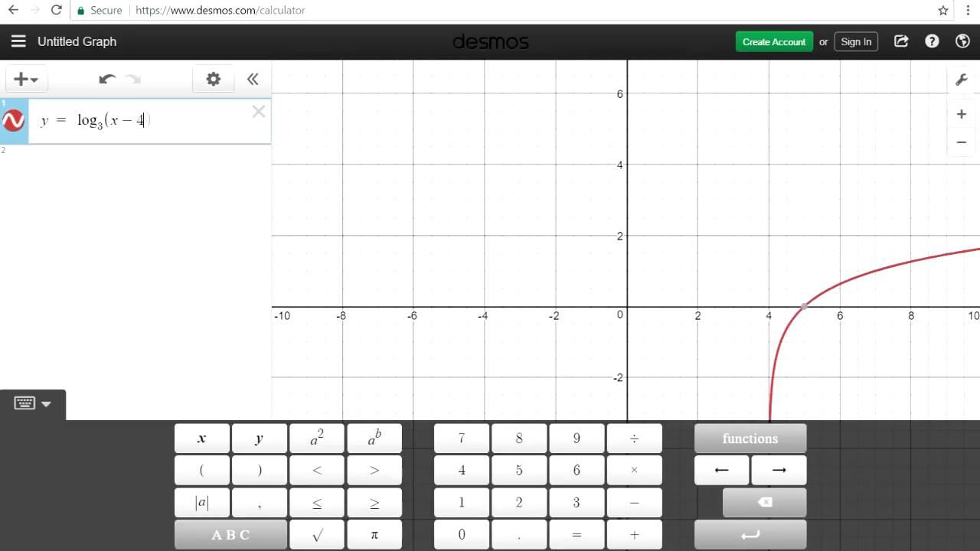
{"action": "type", "text": "2"}
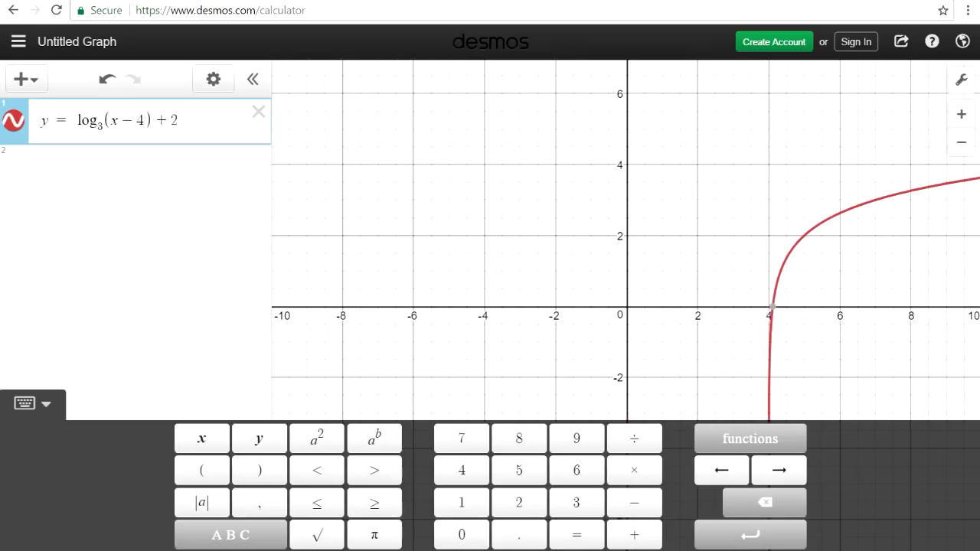
Step: Replace the logarithm expression with the abs function to graph y = abs(x − 5)
{"action": "left_click", "coordinate": [750, 438]}
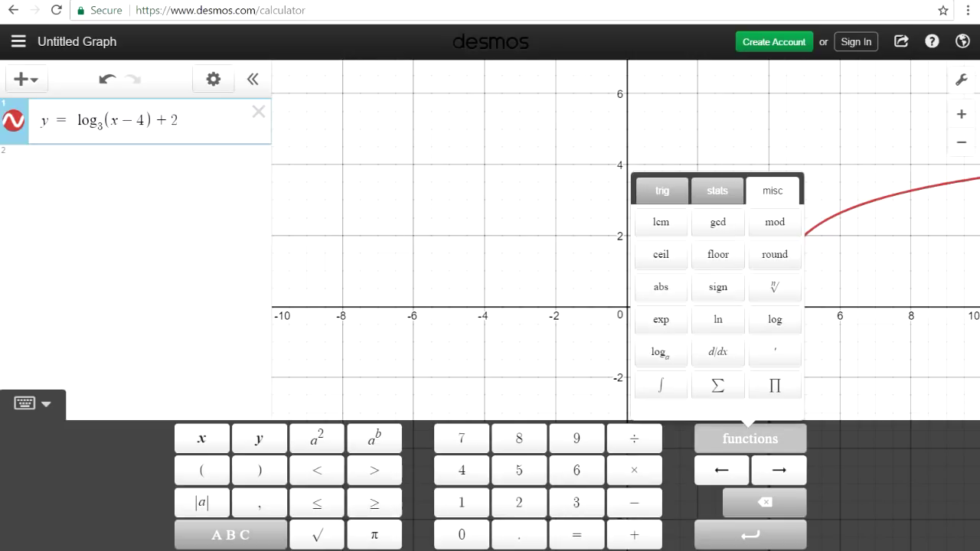
{"action": "left_click", "coordinate": [660, 287]}
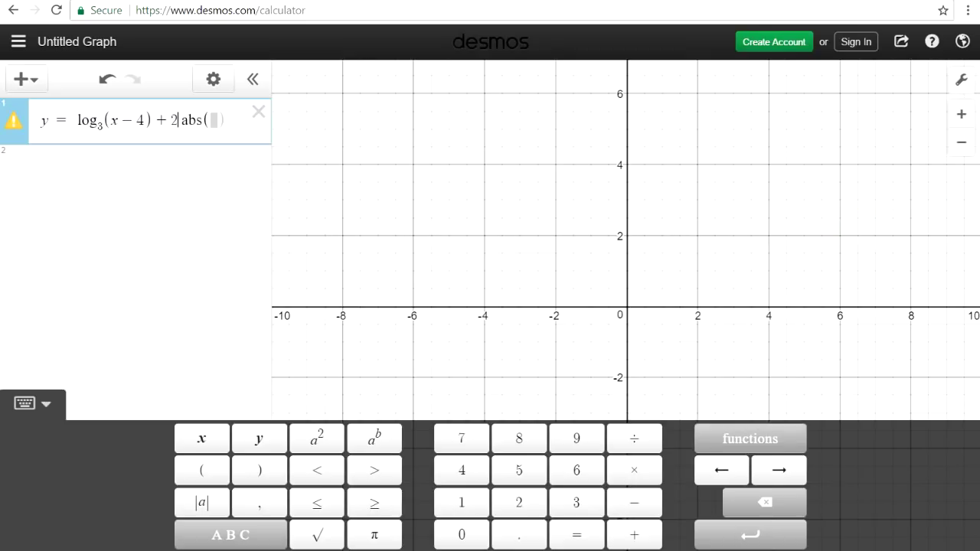
{"action": "key", "text": "BackSpace"}
{"action": "key", "text": "BackSpace"}
{"action": "key", "text": "BackSpace"}
{"action": "key", "text": "BackSpace"}
{"action": "key", "text": "BackSpace"}
{"action": "key", "text": "BackSpace"}
{"action": "key", "text": "BackSpace"}
{"action": "key", "text": "BackSpace"}
{"action": "key", "text": "BackSpace"}
{"action": "key", "text": "BackSpace"}
{"action": "key", "text": "BackSpace"}
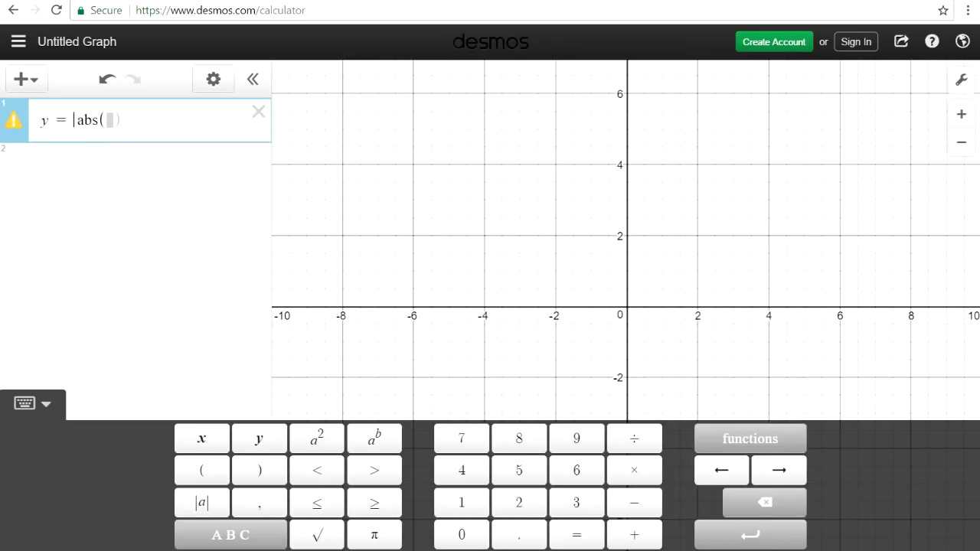
{"action": "left_click", "coordinate": [102, 120]}
{"action": "type", "text": "x-5"}
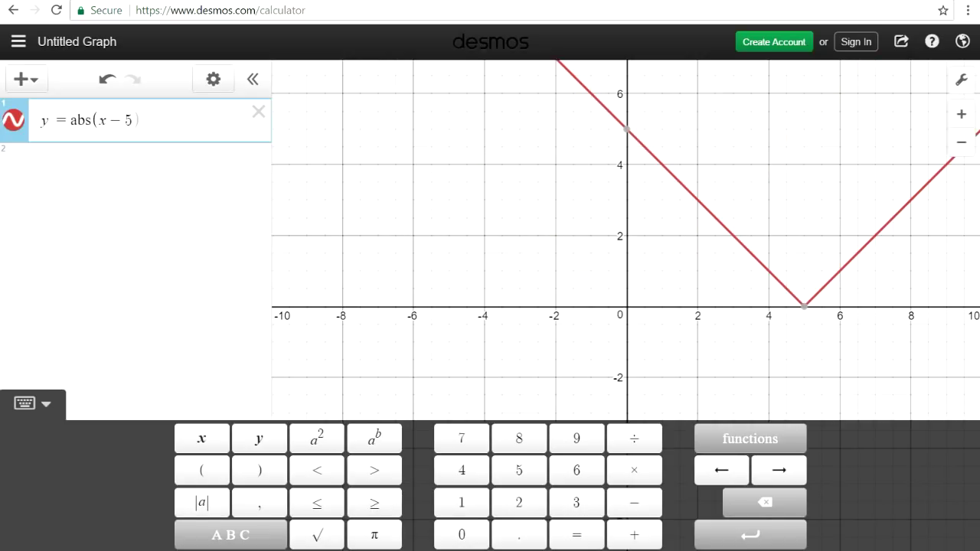
Step: Replace the absolute value expression with a linear one to graph y = 2x − 5
{"action": "type", "text": "||"}
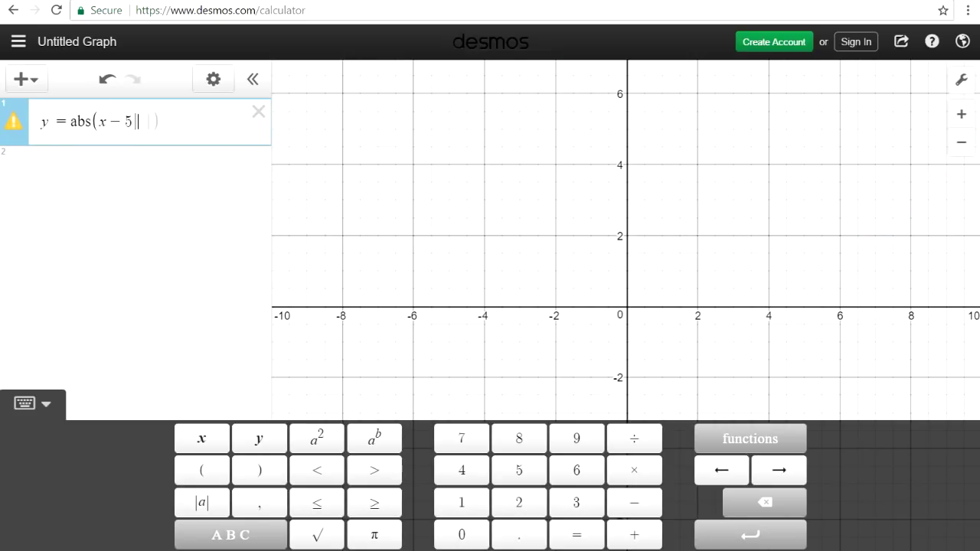
{"action": "key", "text": "BackSpace"}
{"action": "key", "text": "BackSpace"}
{"action": "key", "text": "BackSpace"}
{"action": "key", "text": "BackSpace"}
{"action": "key", "text": "BackSpace"}
{"action": "key", "text": "BackSpace"}
{"action": "key", "text": "BackSpace"}
{"action": "key", "text": "BackSpace"}
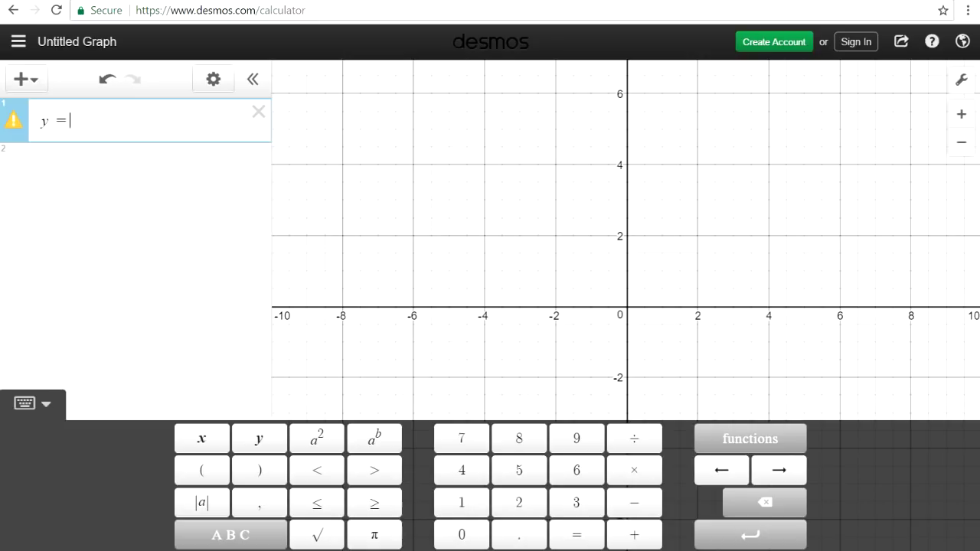
{"action": "type", "text": "2x "}
{"action": "type", "text": "- 5"}
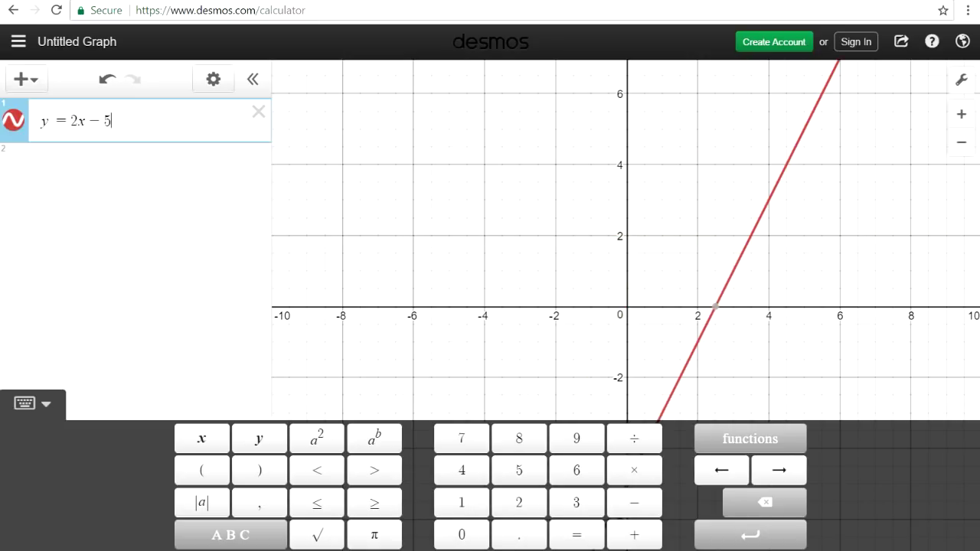
Step: Graph y = 7 − 3x as a second expression and inspect its intersection point with the first line
{"action": "key", "text": "Return"}
{"action": "type", "text": "y"}
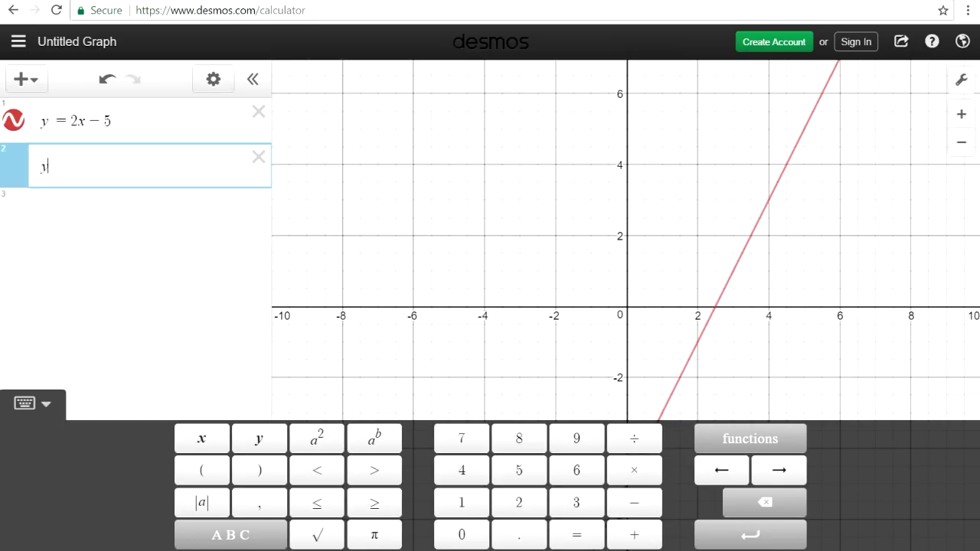
{"action": "type", "text": "=7"}
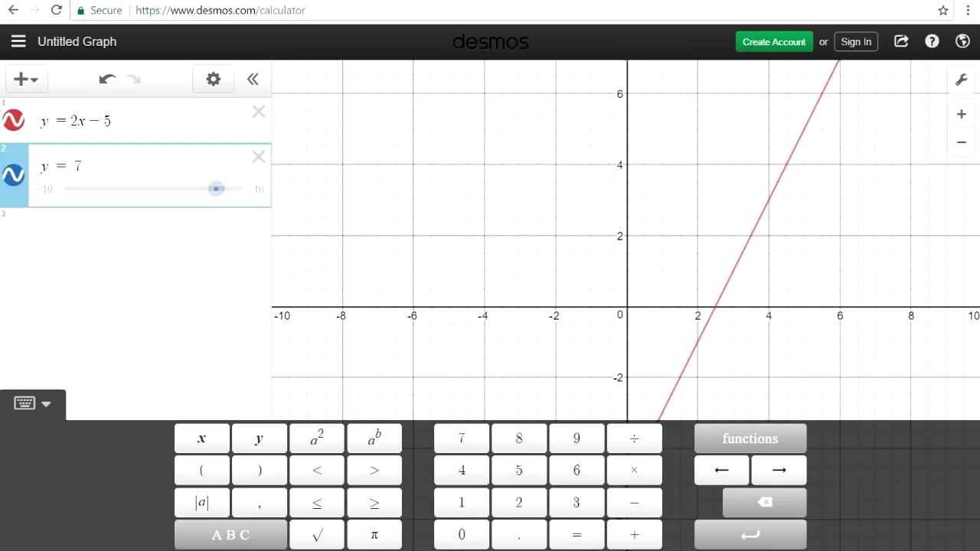
{"action": "type", "text": "-3x"}
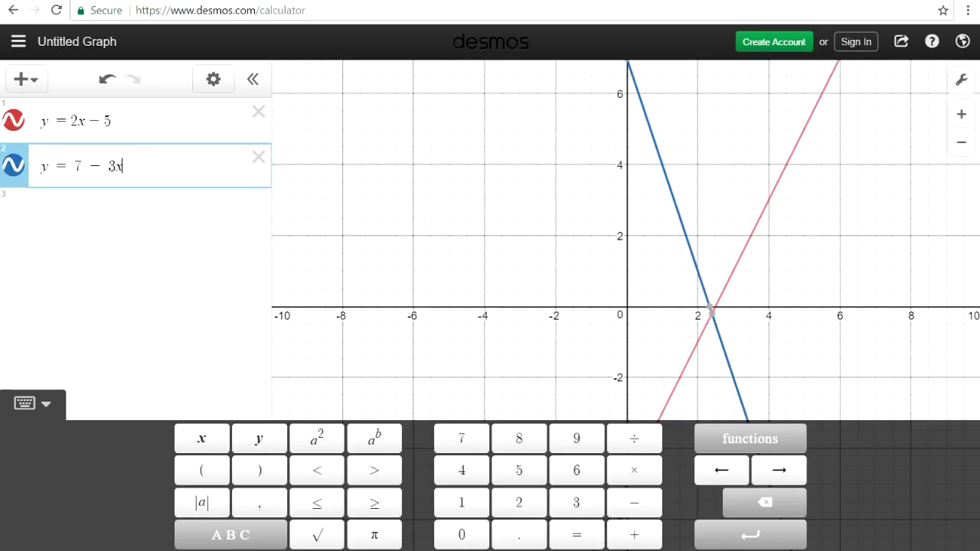
{"action": "left_click", "coordinate": [711, 310]}
{"action": "left_click", "coordinate": [711, 310]}
Step: Replace the first expression with the standard-form equation 2x − 3y = 6
{"action": "left_click", "coordinate": [112, 120]}
{"action": "key", "text": "BackSpace"}
{"action": "key", "text": "BackSpace"}
{"action": "key", "text": "BackSpace"}
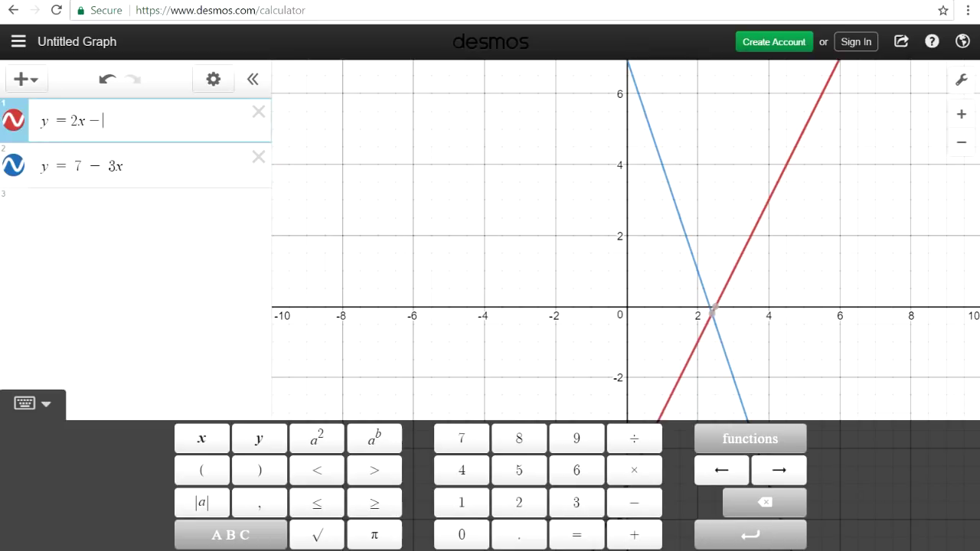
{"action": "key", "text": "ctrl+a"}
{"action": "type", "text": "2"}
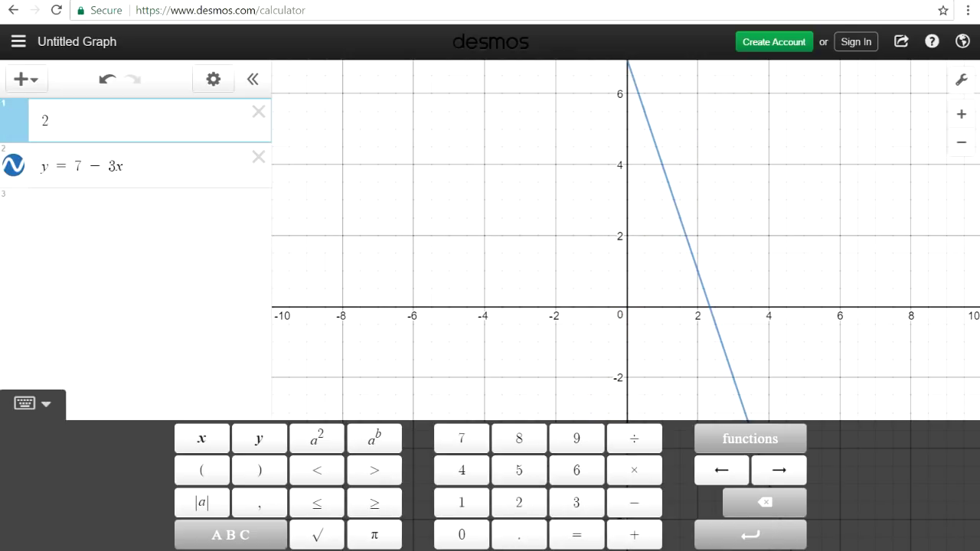
{"action": "type", "text": "x-3y=6"}
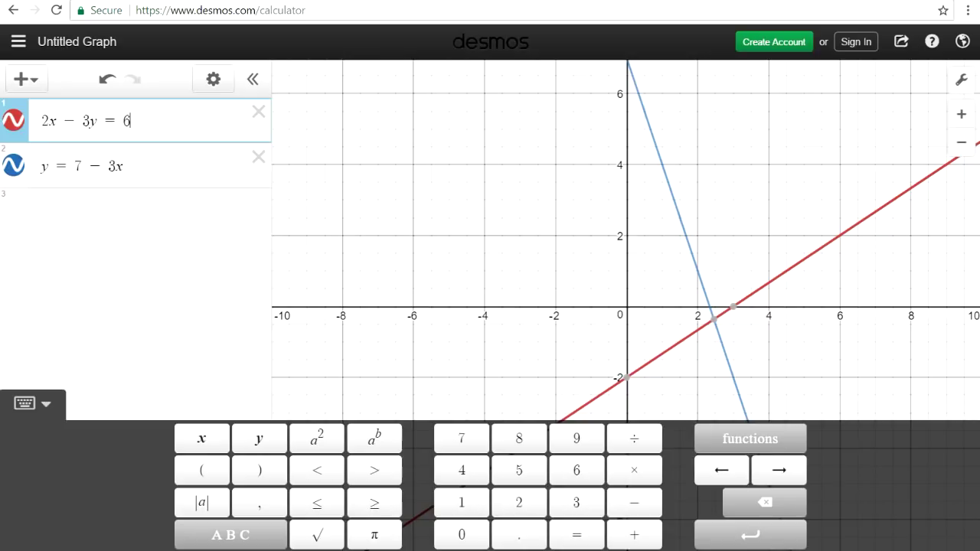
Step: Replace the second expression with the standard-form equation 3x + 4y = 12
{"action": "left_click", "coordinate": [123, 165]}
{"action": "key", "text": "BackSpace"}
{"action": "key", "text": "BackSpace"}
{"action": "key", "text": "BackSpace"}
{"action": "key", "text": "BackSpace"}
{"action": "key", "text": "BackSpace"}
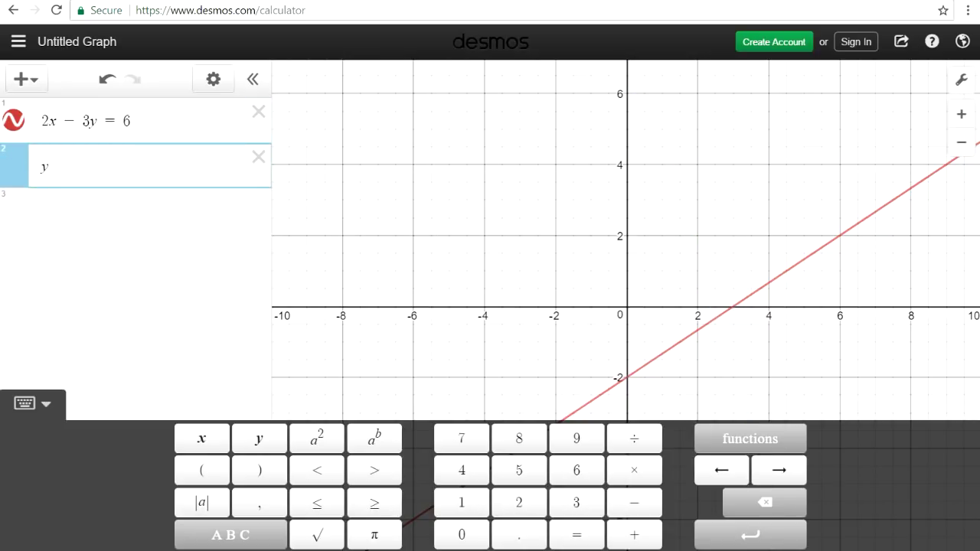
{"action": "key", "text": "BackSpace"}
{"action": "type", "text": "3x "}
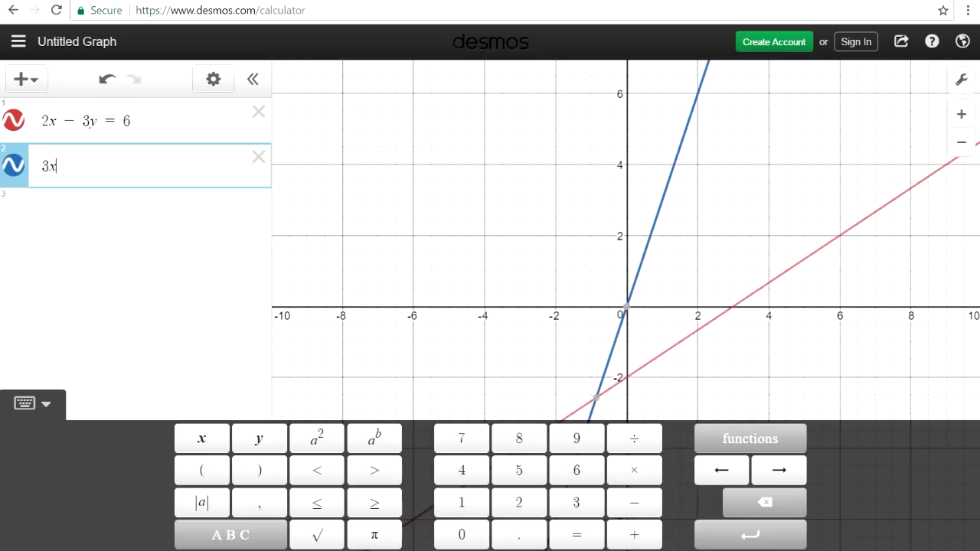
{"action": "type", "text": "+ 4y = "}
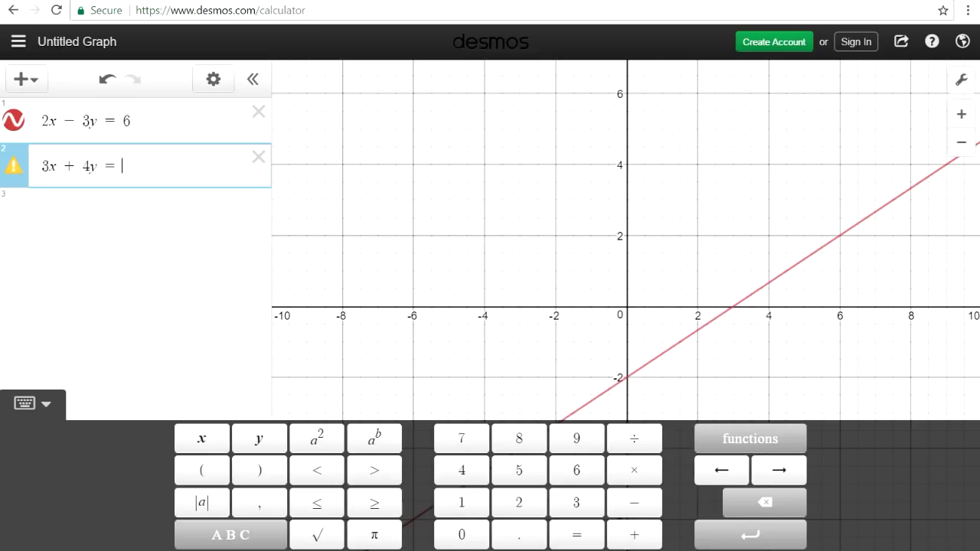
{"action": "type", "text": "12"}
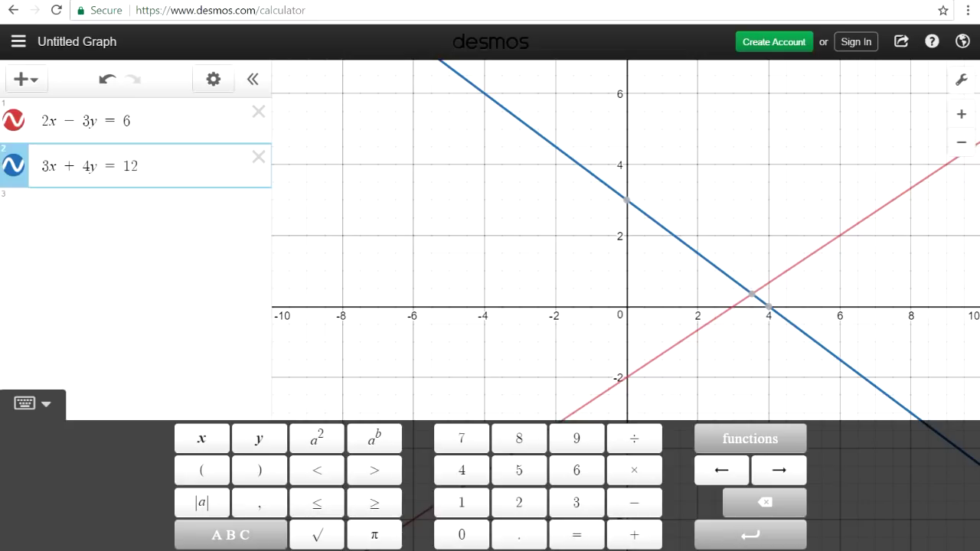
Step: Clear both line equations from the expression list
{"action": "key", "text": "Up"}
{"action": "key", "text": "shift+Left"}
{"action": "key", "text": "shift+Left"}
{"action": "key", "text": "shift+Left"}
{"action": "key", "text": "shift+Left"}
{"action": "key", "text": "shift+Left"}
{"action": "key", "text": "shift+Left"}
{"action": "key", "text": "shift+Left"}
{"action": "key", "text": "BackSpace"}
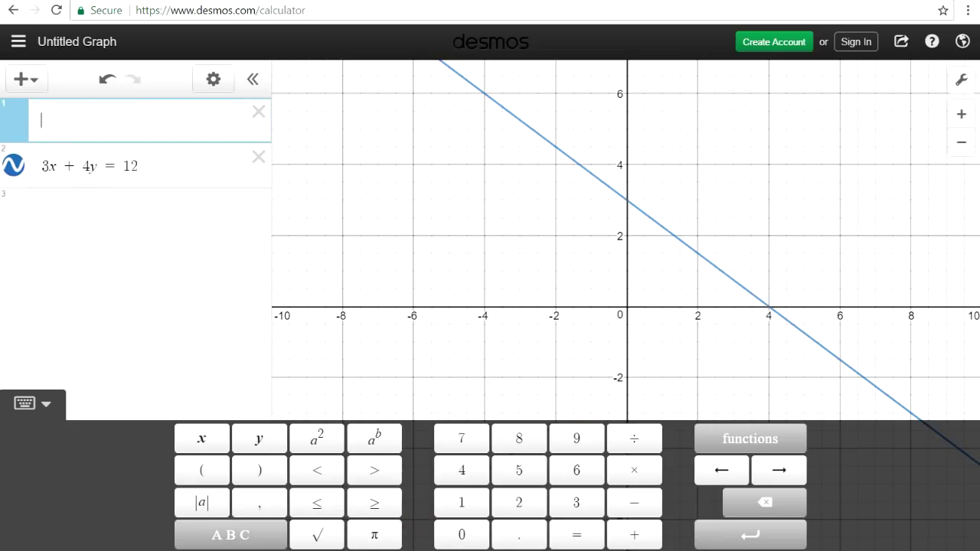
{"action": "key", "text": "Down"}
{"action": "key", "text": "shift+Left"}
{"action": "key", "text": "shift+Left"}
{"action": "key", "text": "shift+Left"}
{"action": "key", "text": "shift+Left"}
{"action": "key", "text": "shift+Left"}
{"action": "key", "text": "shift+Left"}
{"action": "key", "text": "shift+Left"}
{"action": "key", "text": "shift+Left"}
{"action": "type", "text": "3"}
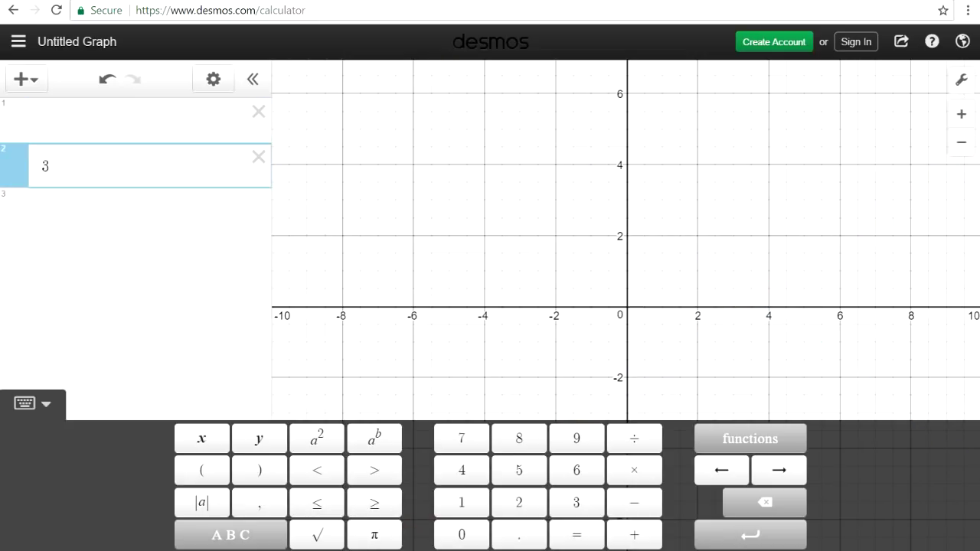
{"action": "key", "text": "BackSpace"}
Step: Graph the quadratic y = x² − 4x in the first expression and inspect its x-intercepts
{"action": "key", "text": "Up"}
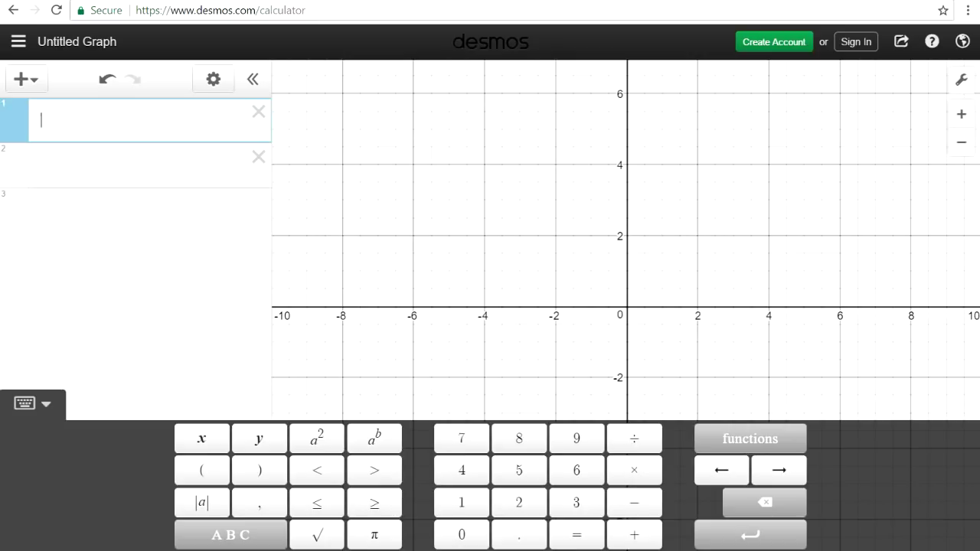
{"action": "type", "text": "y=x^2-4"}
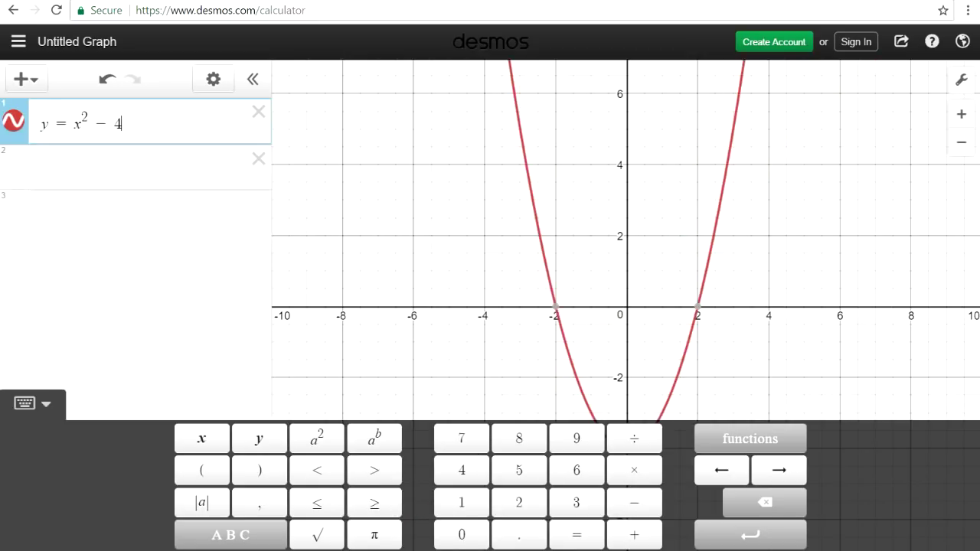
{"action": "type", "text": "x"}
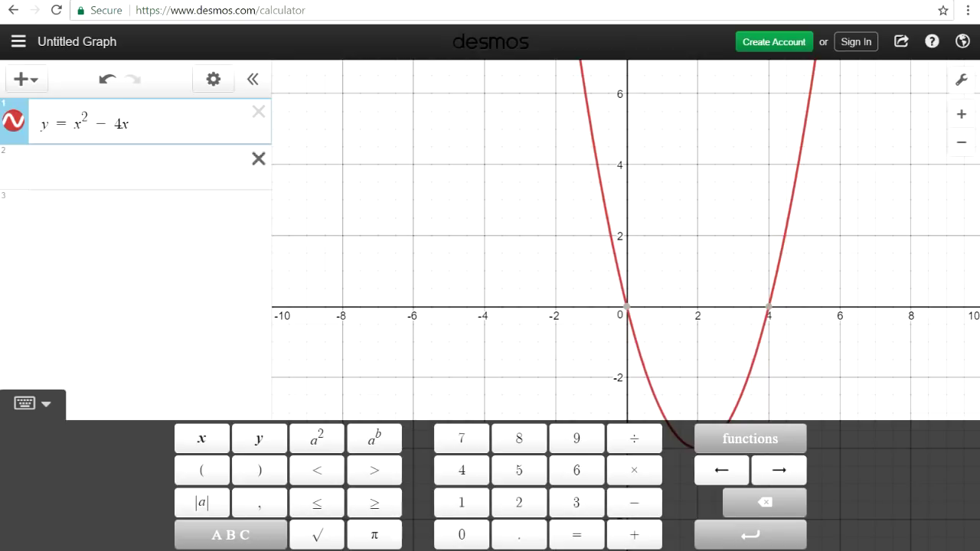
{"action": "mouse_move", "coordinate": [627, 307]}
{"action": "mouse_move", "coordinate": [769, 307]}
Step: Replace the quadratic with y = x² + 5x + 6 and inspect both of its x-intercepts
{"action": "key", "text": "BackSpace"}
{"action": "key", "text": "BackSpace"}
{"action": "key", "text": "BackSpace"}
{"action": "key", "text": "BackSpace"}
{"action": "key", "text": "BackSpace"}
{"action": "key", "text": "BackSpace"}
{"action": "key", "text": "BackSpace"}
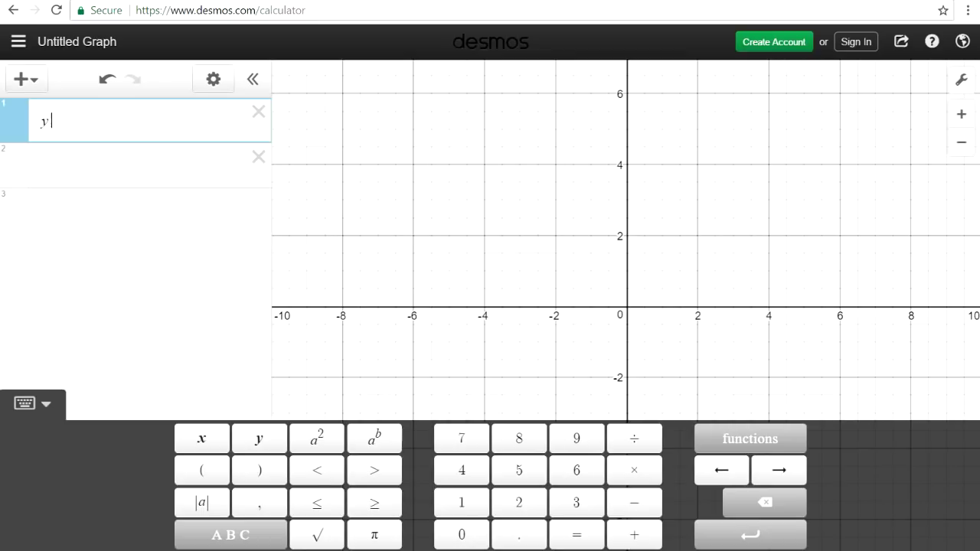
{"action": "key", "text": "BackSpace"}
{"action": "type", "text": "y=x^2"}
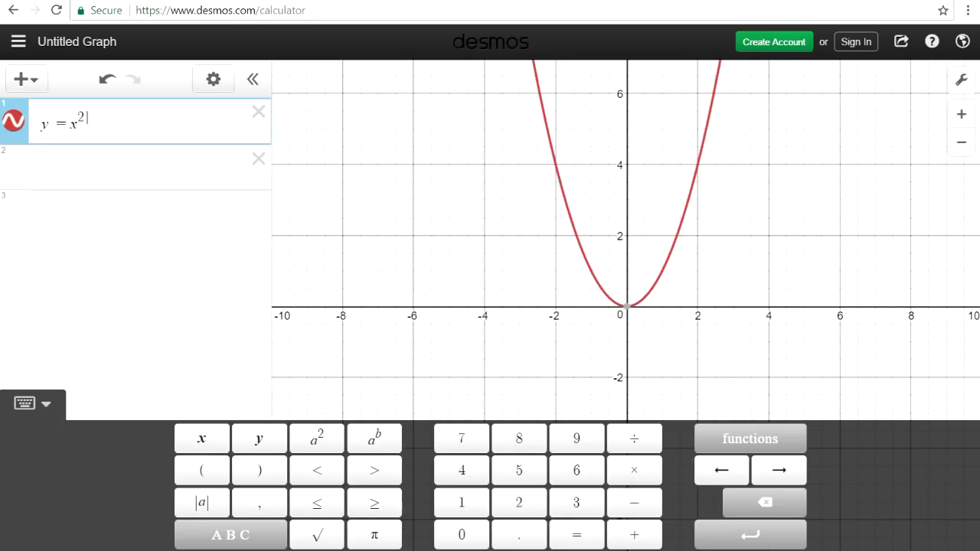
{"action": "type", "text": "+"}
{"action": "key", "text": "BackSpace"}
{"action": "type", "text": "+5x+6"}
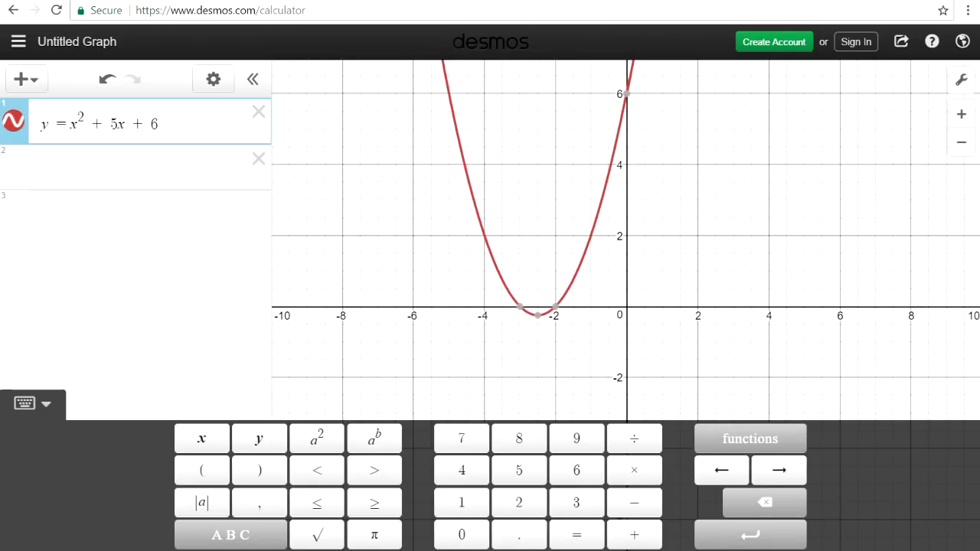
{"action": "left_click", "coordinate": [555, 307]}
{"action": "left_click", "coordinate": [520, 307]}
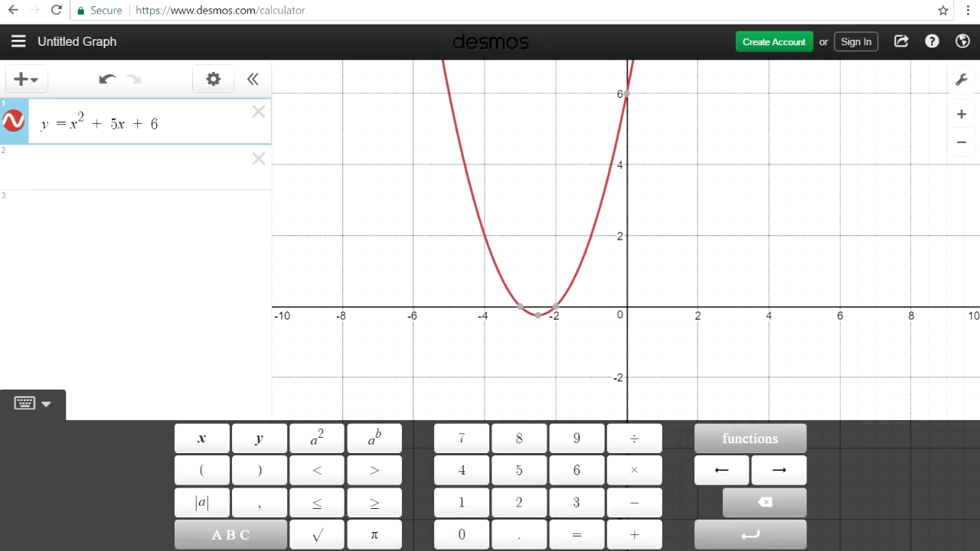
Step: Replace the quadratic with the rational function y = 1/(x − 2) + 3
{"action": "key", "text": "BackSpace"}
{"action": "key", "text": "BackSpace"}
{"action": "key", "text": "BackSpace"}
{"action": "key", "text": "BackSpace"}
{"action": "key", "text": "BackSpace"}
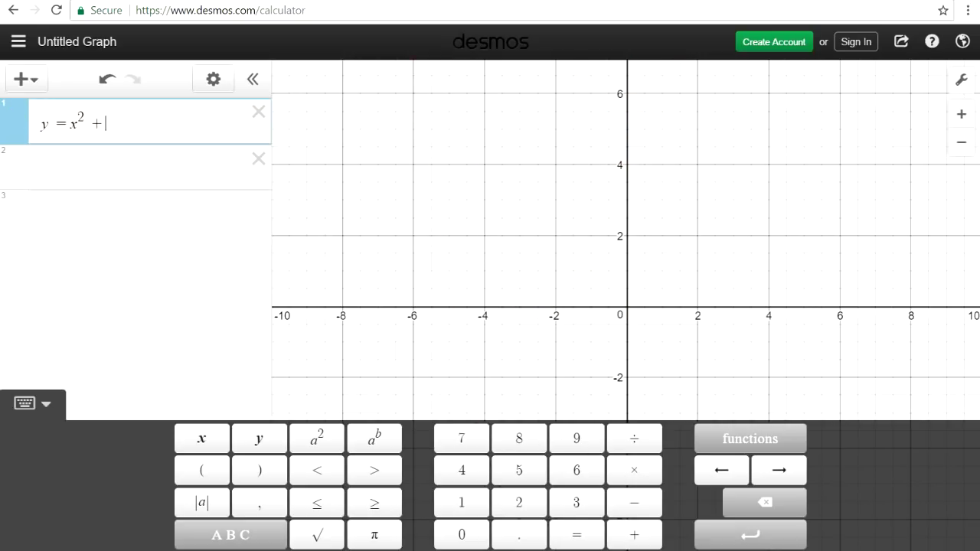
{"action": "key", "text": "BackSpace"}
{"action": "key", "text": "BackSpace"}
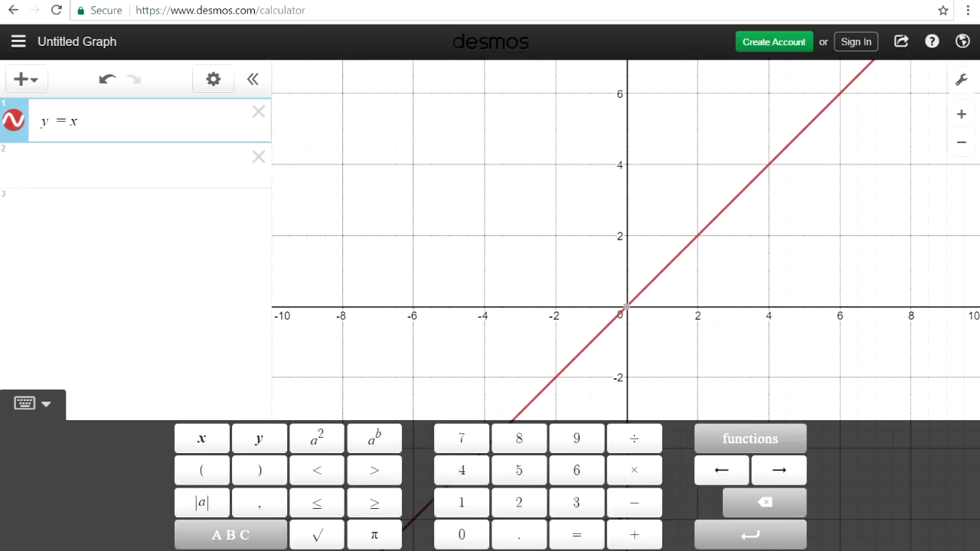
{"action": "key", "text": "BackSpace"}
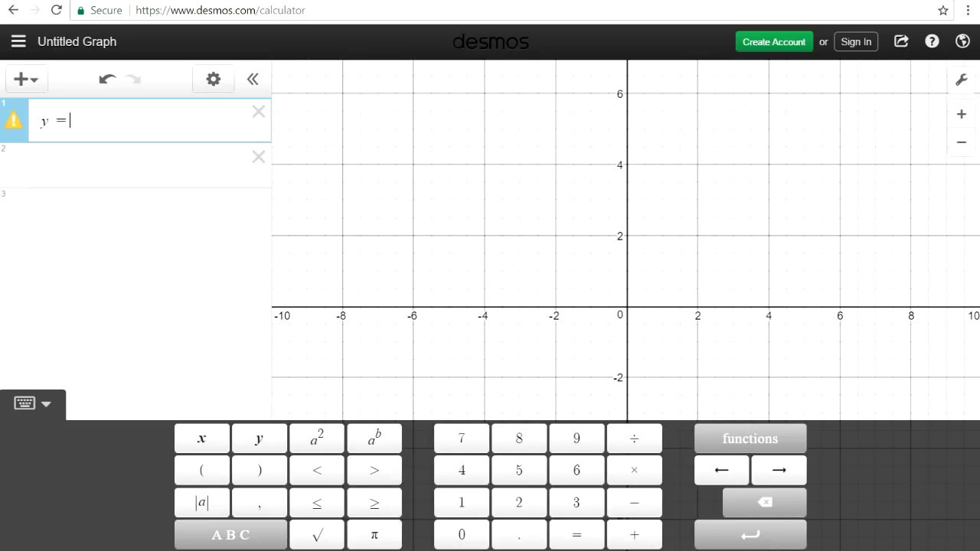
{"action": "type", "text": "1/"}
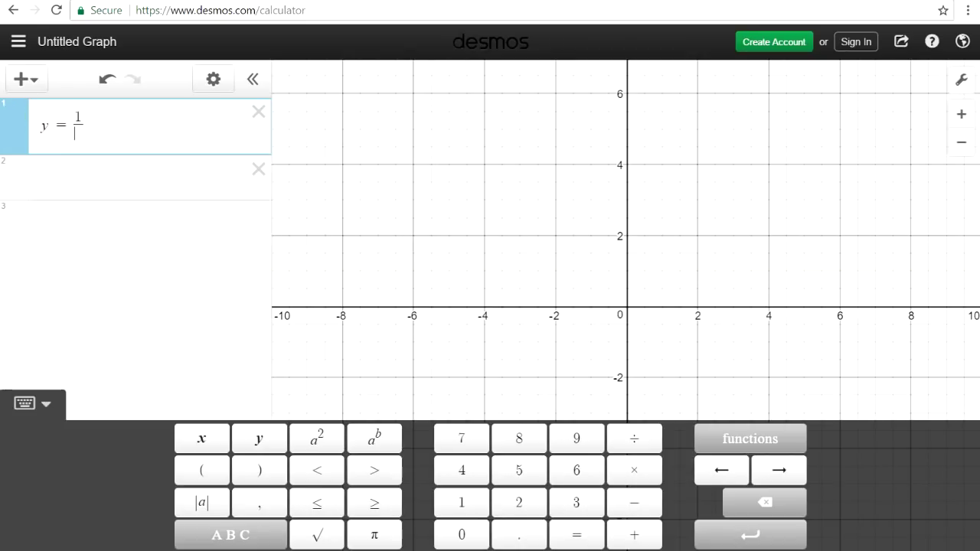
{"action": "type", "text": "(x-2)"}
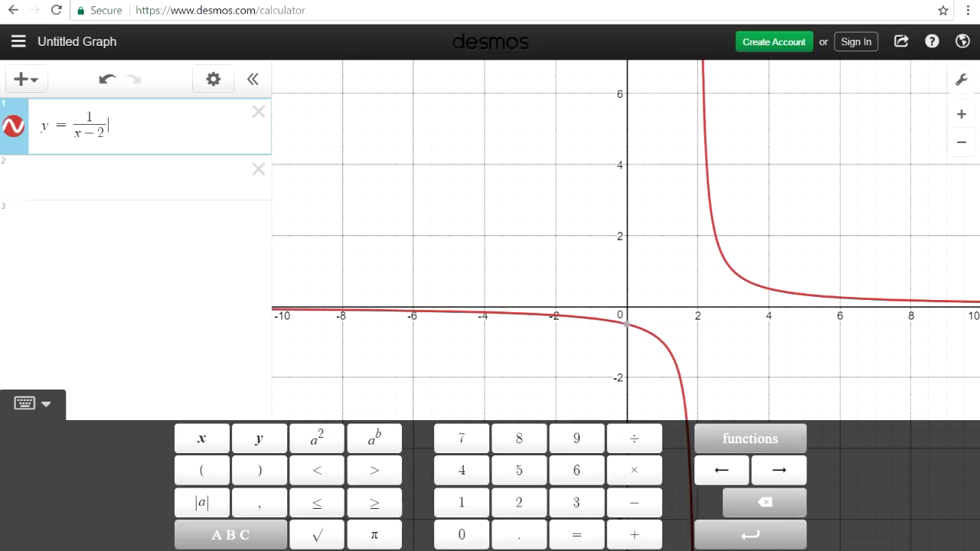
{"action": "type", "text": "+3"}
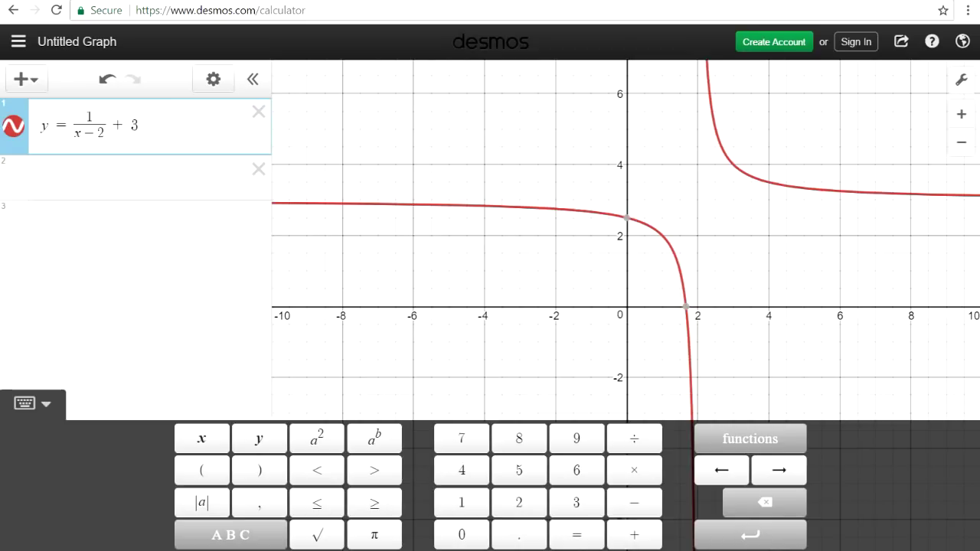
Step: Replace the right-hand side to graph the rational function y = (x² − 4)/((x − 2)(x + 3))
{"action": "key", "text": "BackSpace"}
{"action": "key", "text": "BackSpace"}
{"action": "key", "text": "BackSpace"}
{"action": "key", "text": "BackSpace"}
{"action": "key", "text": "BackSpace"}
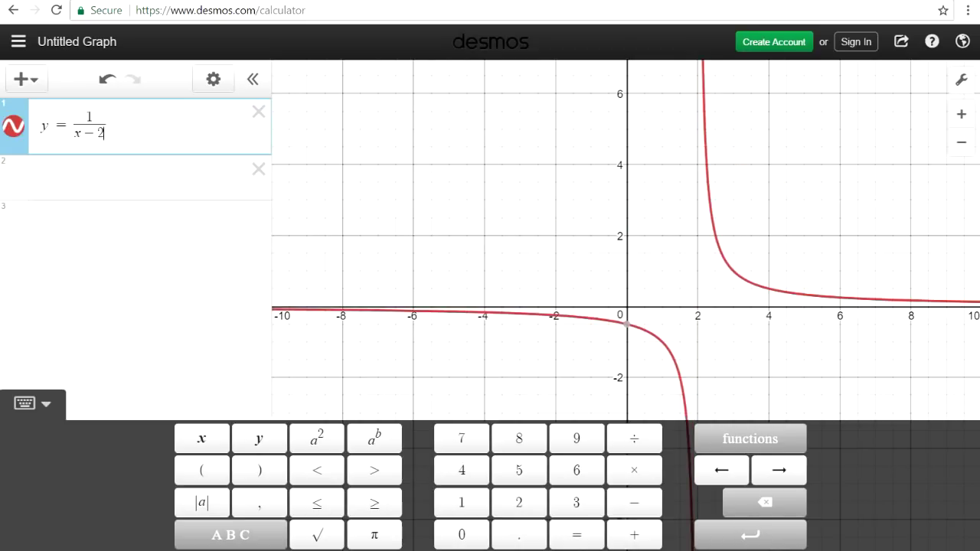
{"action": "key", "text": "BackSpace"}
{"action": "type", "text": "(x^2"}
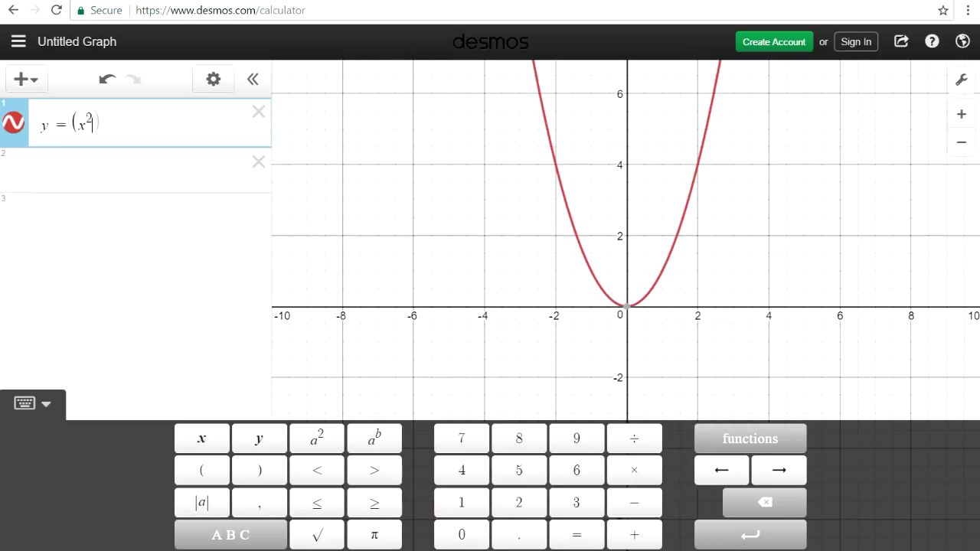
{"action": "type", "text": "-4)/("}
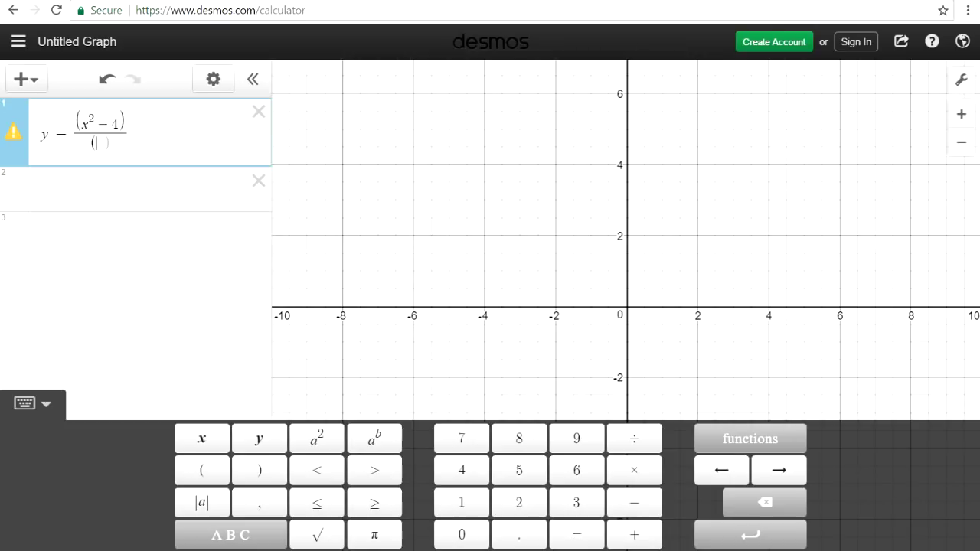
{"action": "type", "text": "x-2)(x+"}
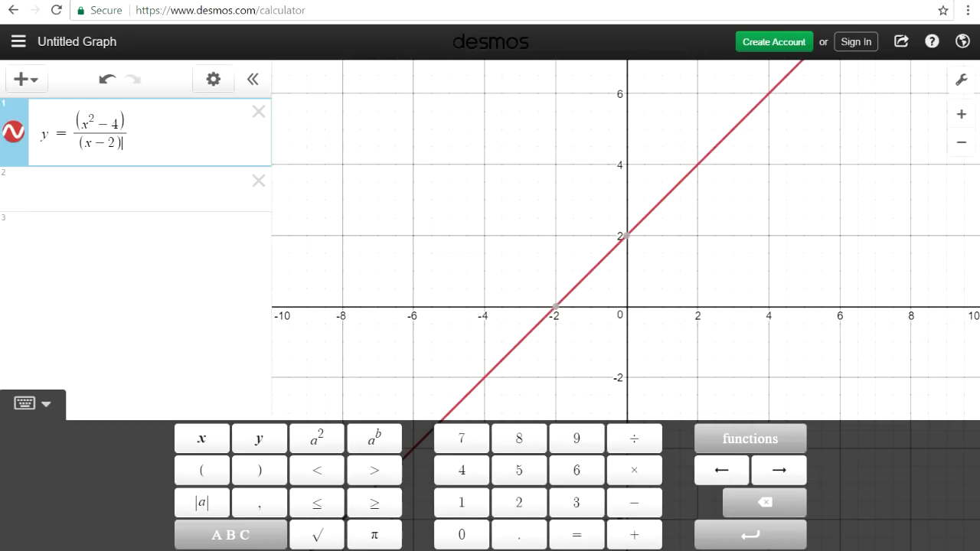
{"action": "type", "text": "3)"}
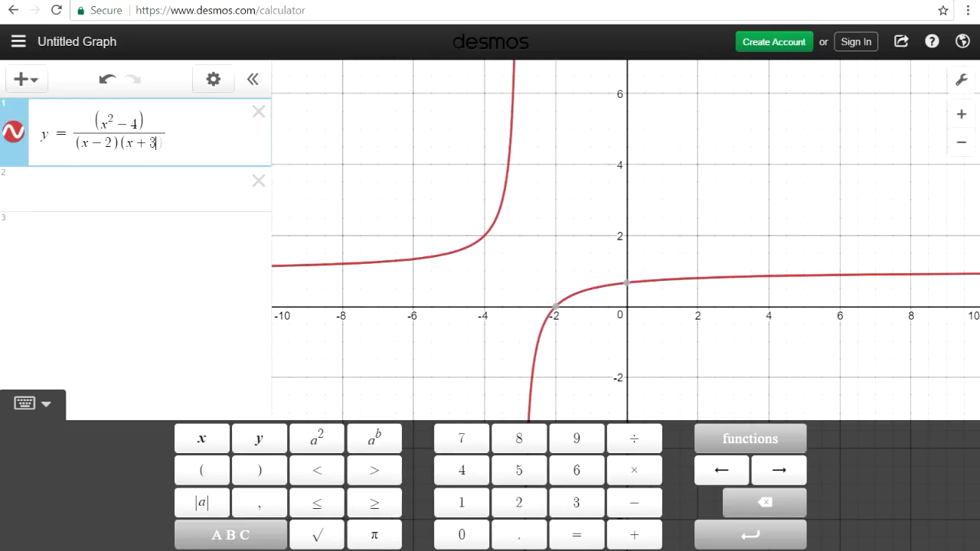
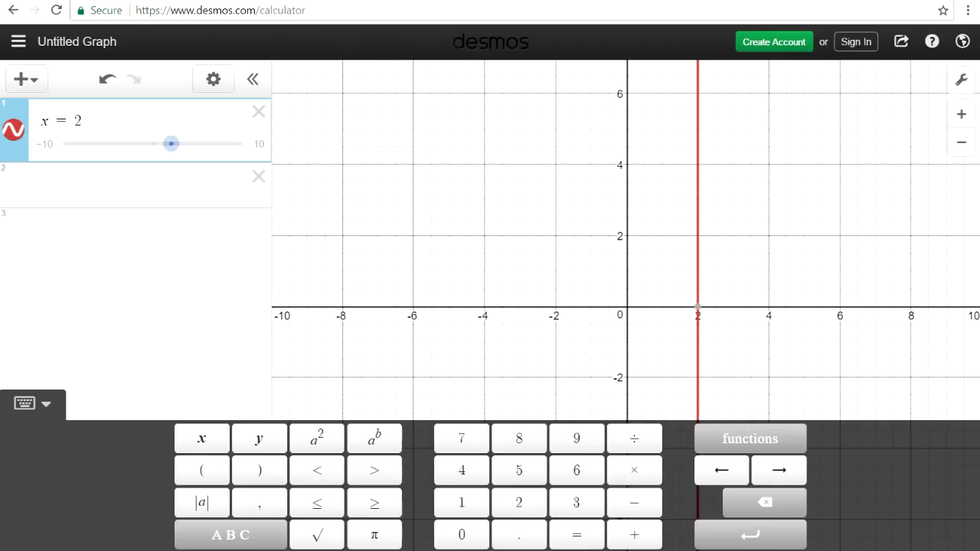
Step: Add the horizontal line y = 3 as a second expression below x = 2
{"action": "key", "text": "Return"}
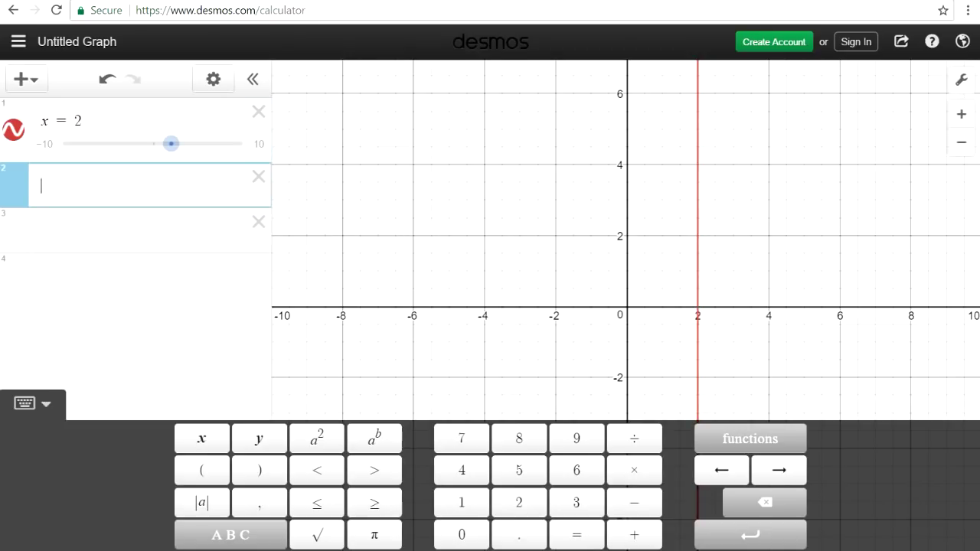
{"action": "type", "text": "y=3"}
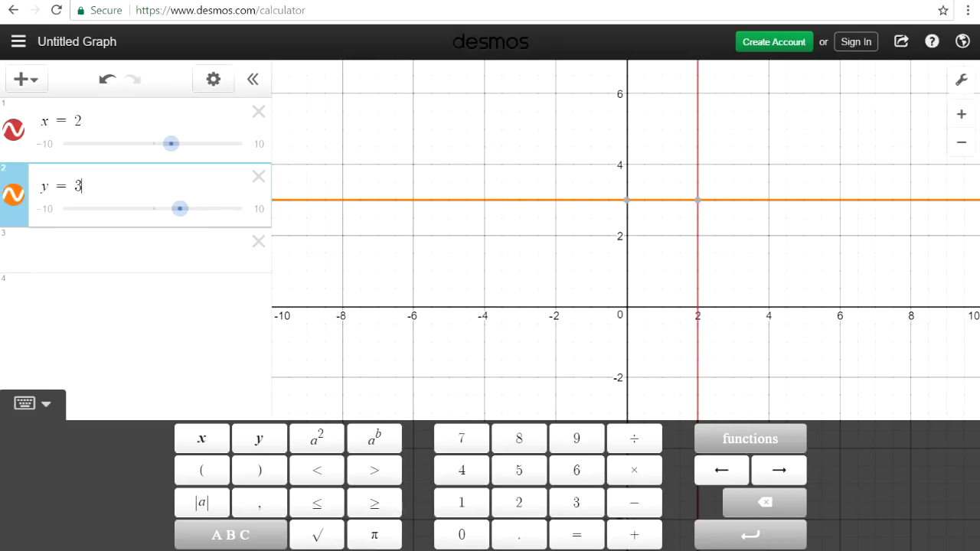
Step: Remove the horizontal line and change the first expression to the inequality x > 2
{"action": "key", "text": "BackSpace"}
{"action": "key", "text": "BackSpace"}
{"action": "key", "text": "BackSpace"}
{"action": "key", "text": "BackSpace"}
{"action": "key", "text": "BackSpace"}
{"action": "key", "text": "BackSpace"}
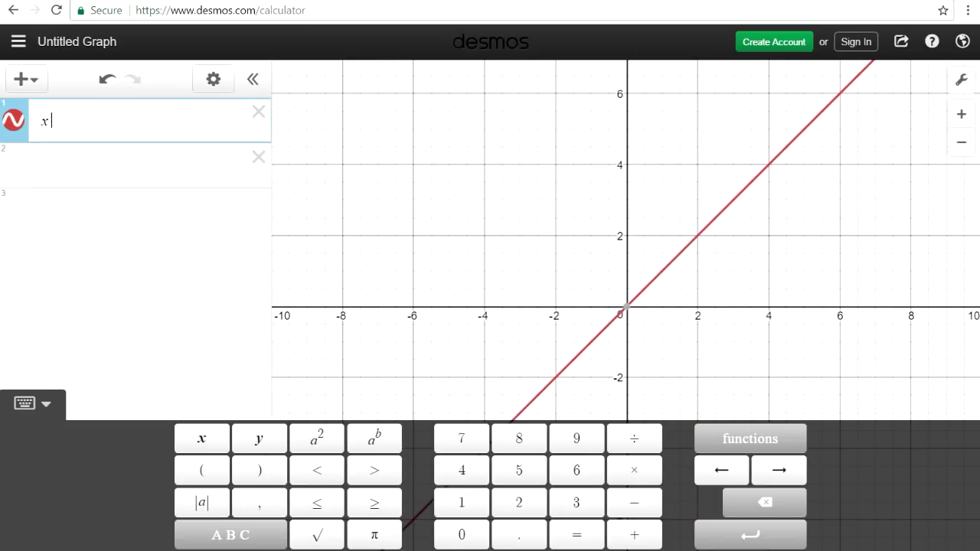
{"action": "type", "text": ">2"}
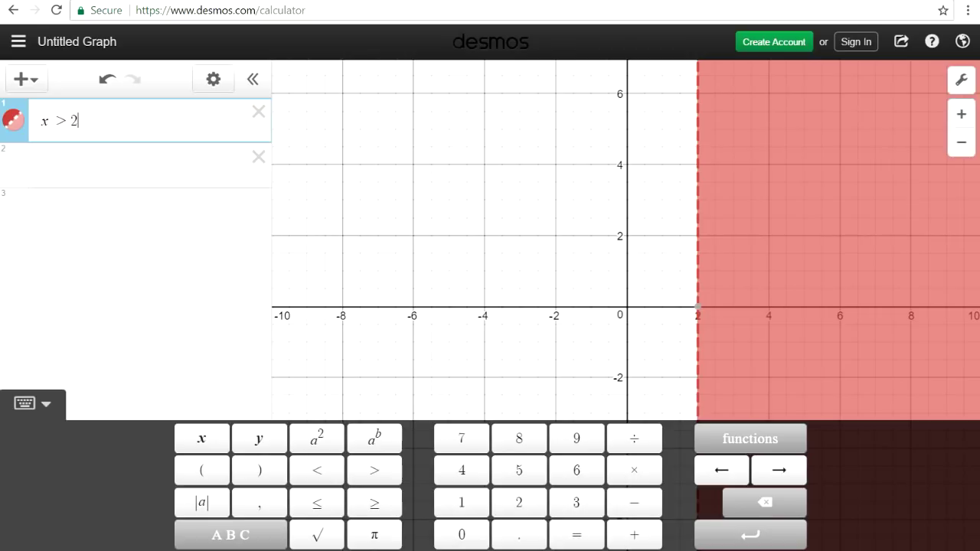
Step: Change the inequality to x ≥ 3
{"action": "key", "text": "BackSpace"}
{"action": "key", "text": "BackSpace"}
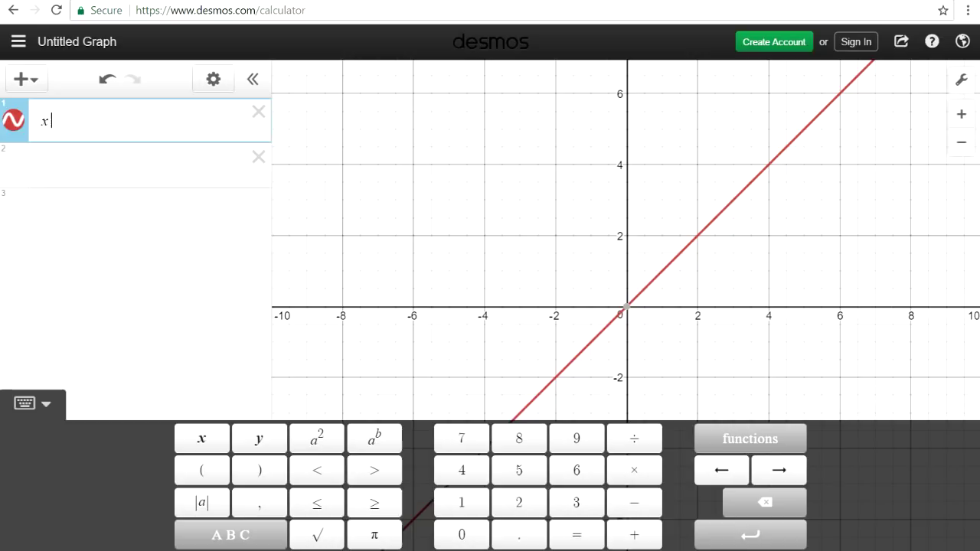
{"action": "type", "text": ">=3"}
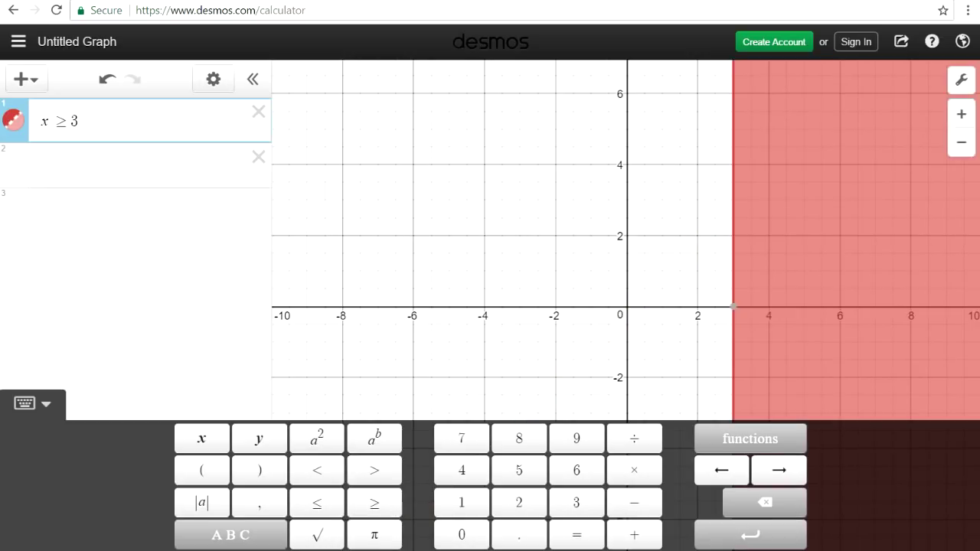
Step: Replace the inequality in x with y ≤ −1
{"action": "key", "text": "BackSpace"}
{"action": "key", "text": "BackSpace"}
{"action": "key", "text": "BackSpace"}
{"action": "type", "text": "y"}
{"action": "type", "text": "<=-1"}
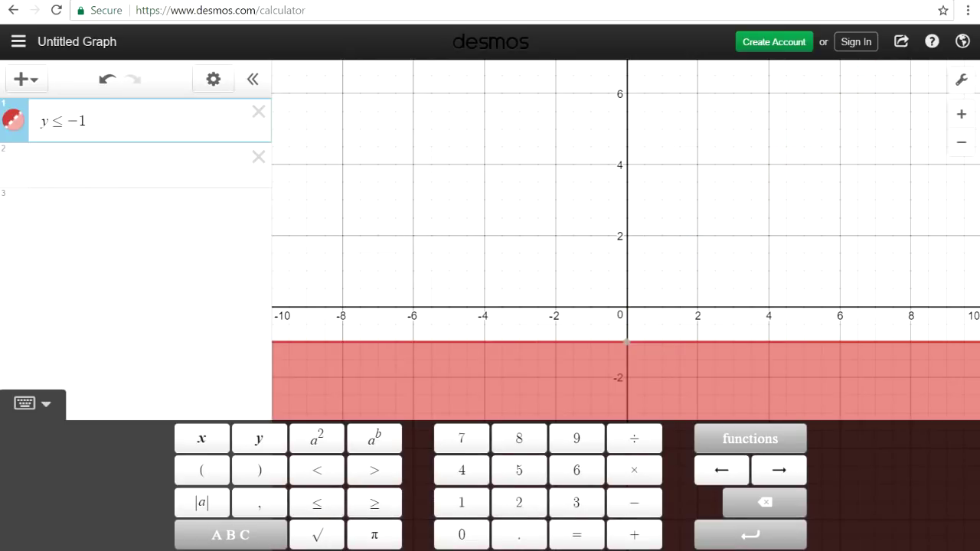
Step: Change the inequality's right-hand side to graph y ≤ 3x − 5 and move on to the second expression
{"action": "key", "text": "BackSpace"}
{"action": "key", "text": "BackSpace"}
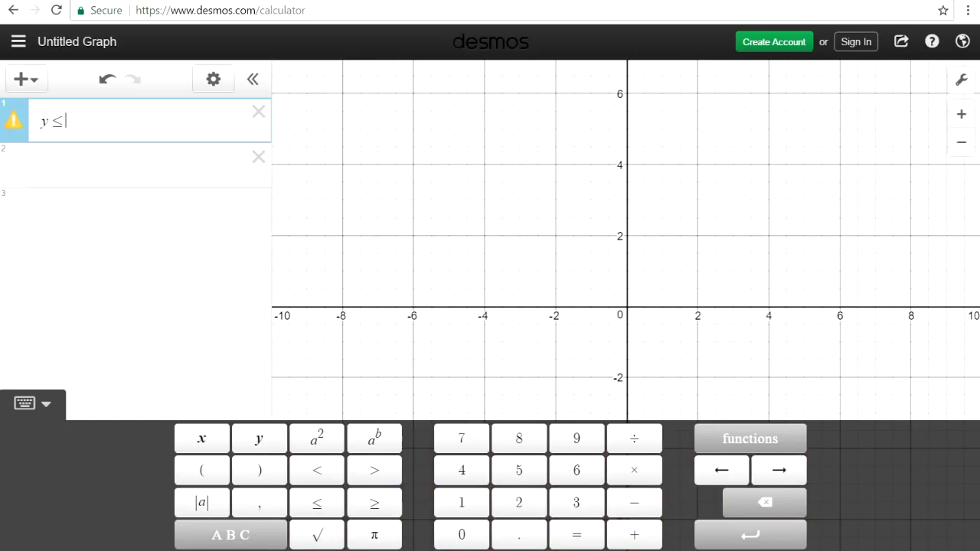
{"action": "type", "text": "3x"}
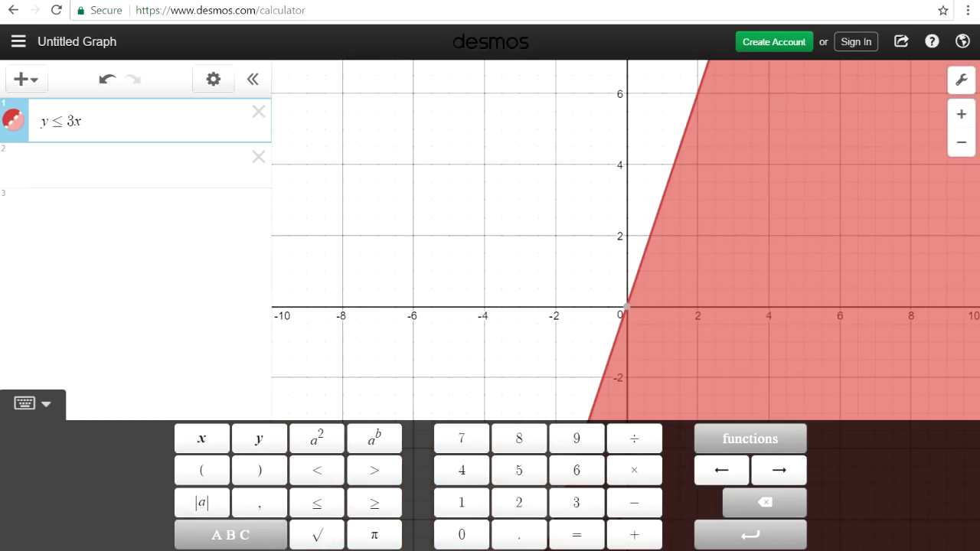
{"action": "type", "text": "-5"}
{"action": "key", "text": "Return"}
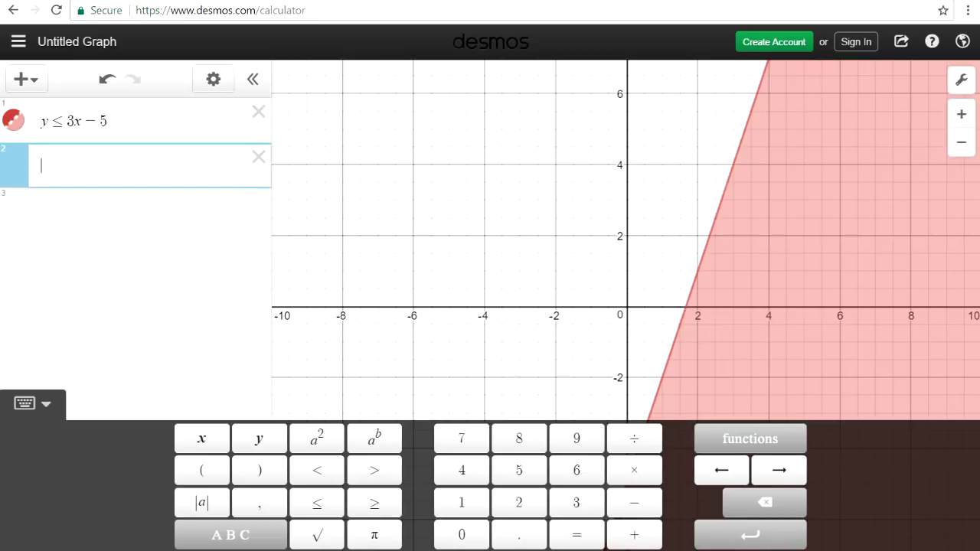
Step: Graph the inequality y > 2x + 3 in the second expression
{"action": "type", "text": "y > 2"}
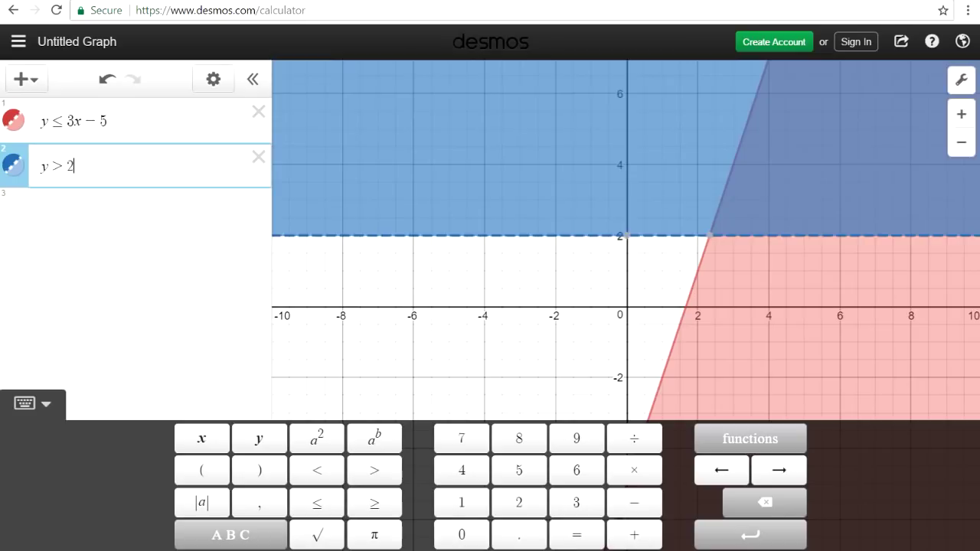
{"action": "type", "text": "x + 3"}
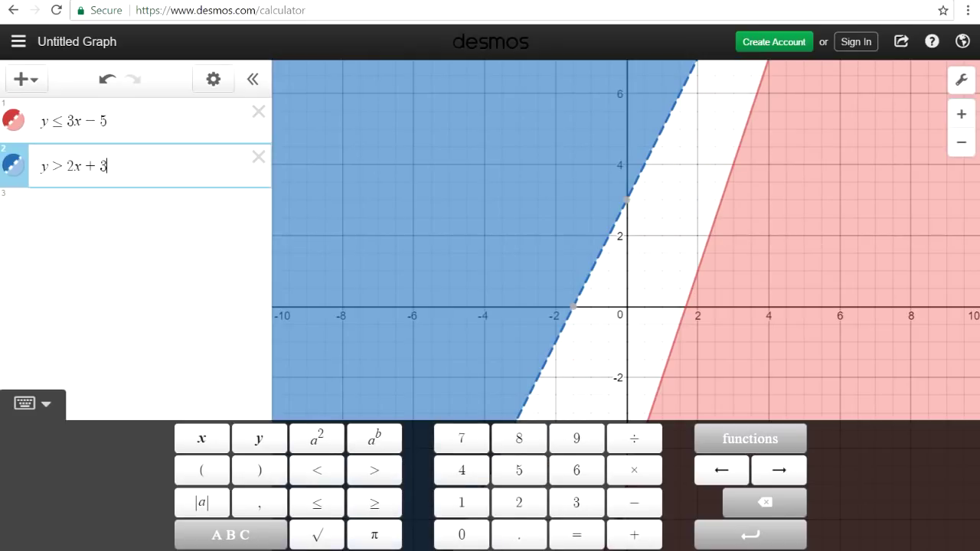
Step: Remove the second inequality and change the first one to y ≤ −2x + 8
{"action": "key", "text": "BackSpace"}
{"action": "key", "text": "BackSpace"}
{"action": "key", "text": "BackSpace"}
{"action": "key", "text": "BackSpace"}
{"action": "key", "text": "BackSpace"}
{"action": "key", "text": "BackSpace"}
{"action": "key", "text": "BackSpace"}
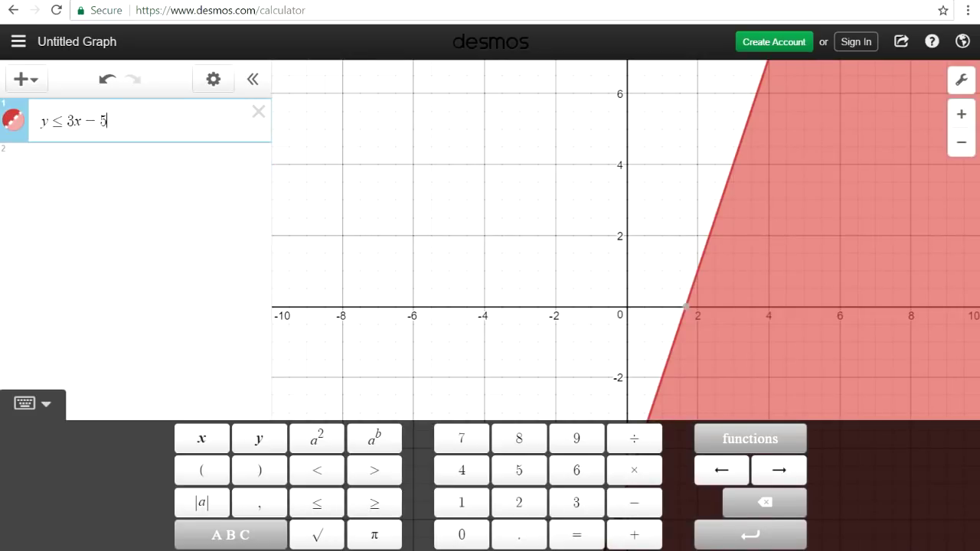
{"action": "key", "text": "BackSpace"}
{"action": "key", "text": "BackSpace"}
{"action": "key", "text": "BackSpace"}
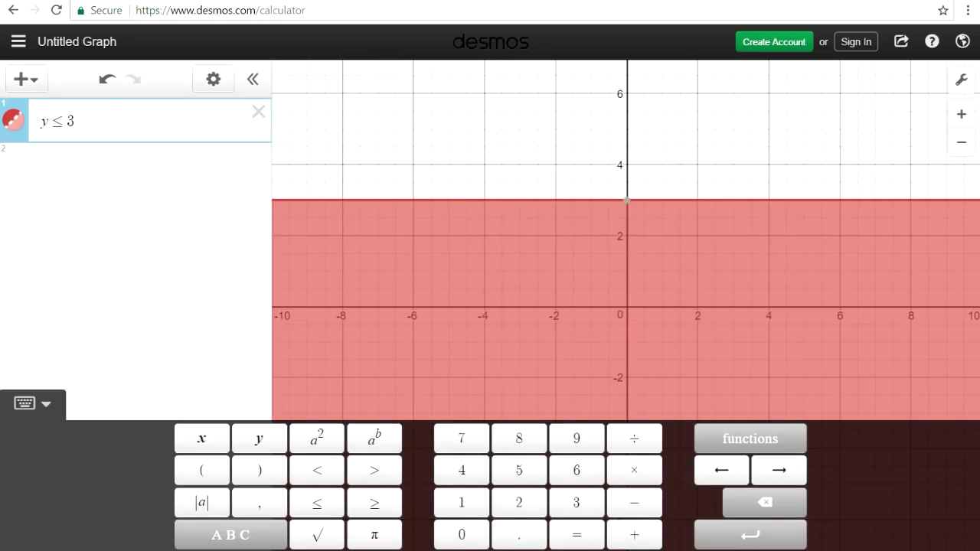
{"action": "key", "text": "BackSpace"}
{"action": "type", "text": "-2x+"}
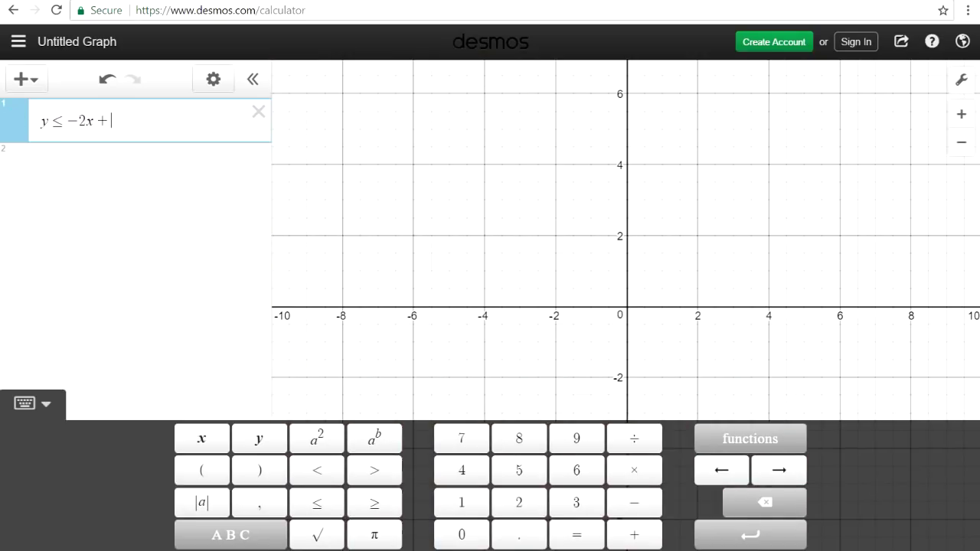
{"action": "type", "text": "8"}
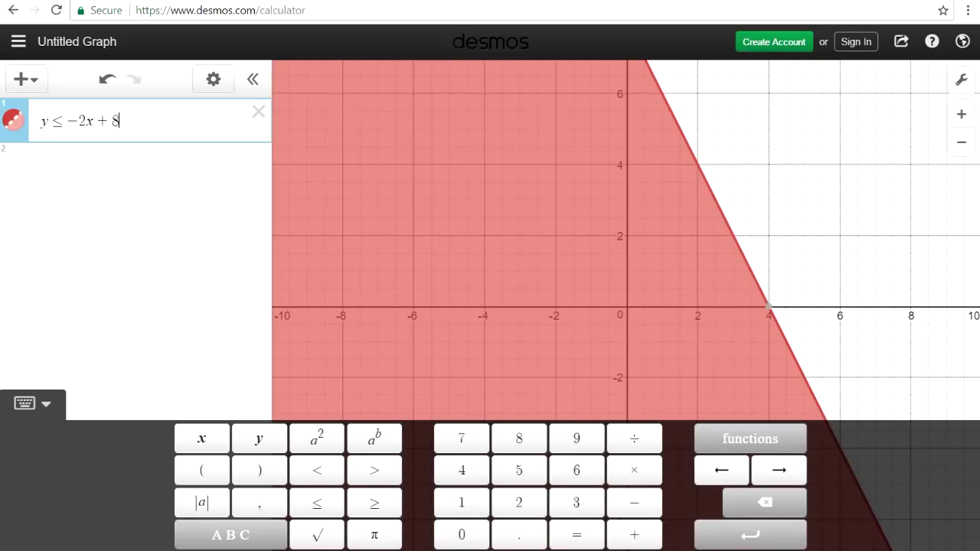
Step: Add y > 3x − 5 as a second inequality below the first one
{"action": "key", "text": "Return"}
{"action": "type", "text": "y>"}
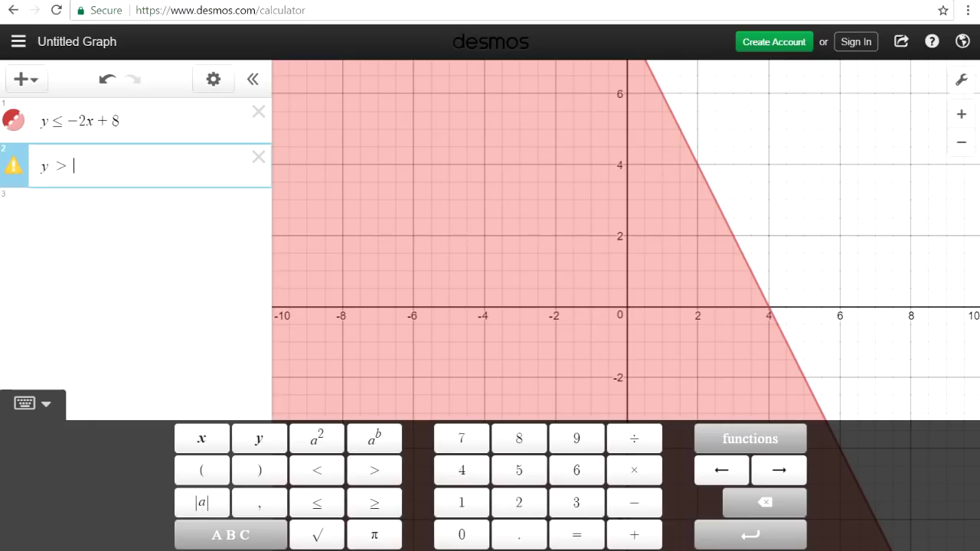
{"action": "type", "text": "3x"}
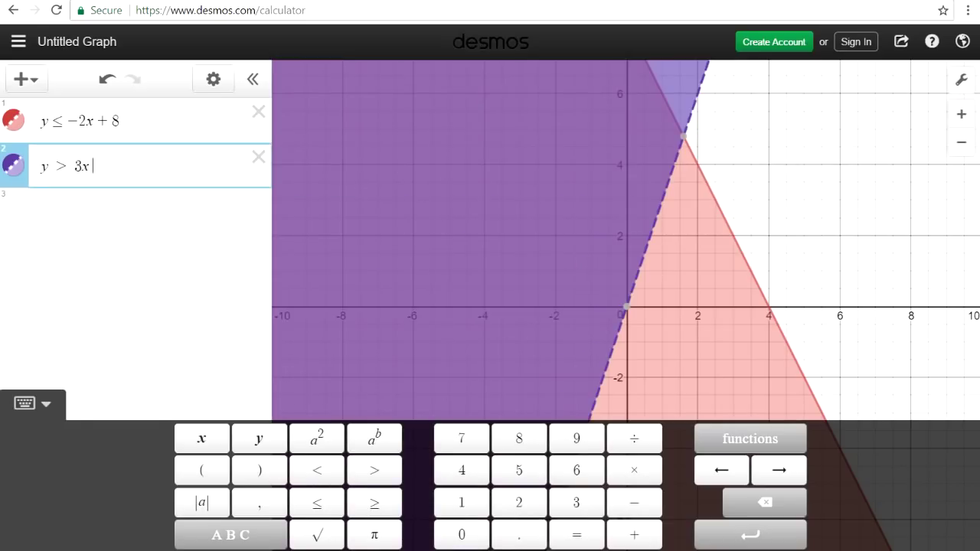
{"action": "type", "text": "-5"}
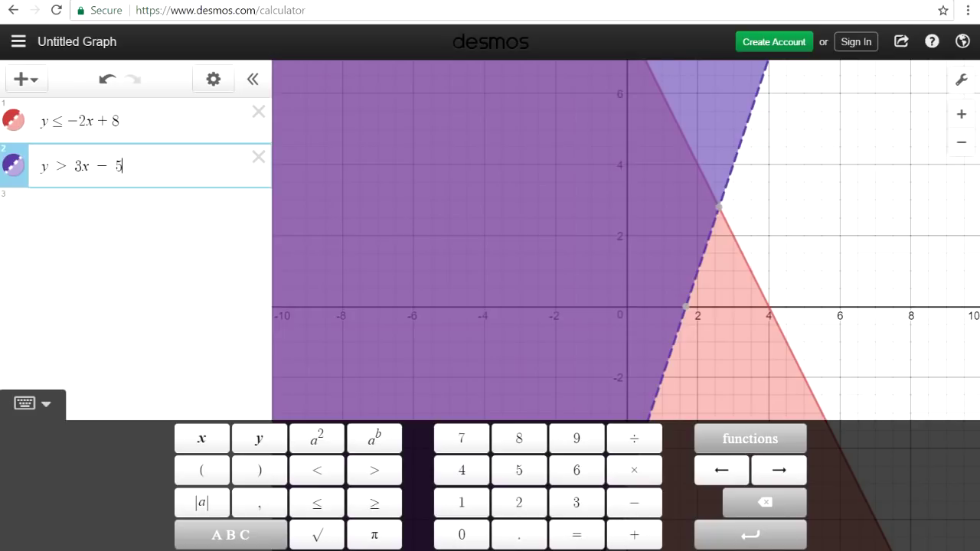
Step: Clear both inequalities from the expression list
{"action": "key", "text": "Up"}
{"action": "key", "text": "shift+Left"}
{"action": "key", "text": "shift+Left"}
{"action": "key", "text": "shift+Left"}
{"action": "key", "text": "shift+Left"}
{"action": "key", "text": "shift+Left"}
{"action": "key", "text": "shift+Left"}
{"action": "key", "text": "shift+Left"}
{"action": "key", "text": "BackSpace"}
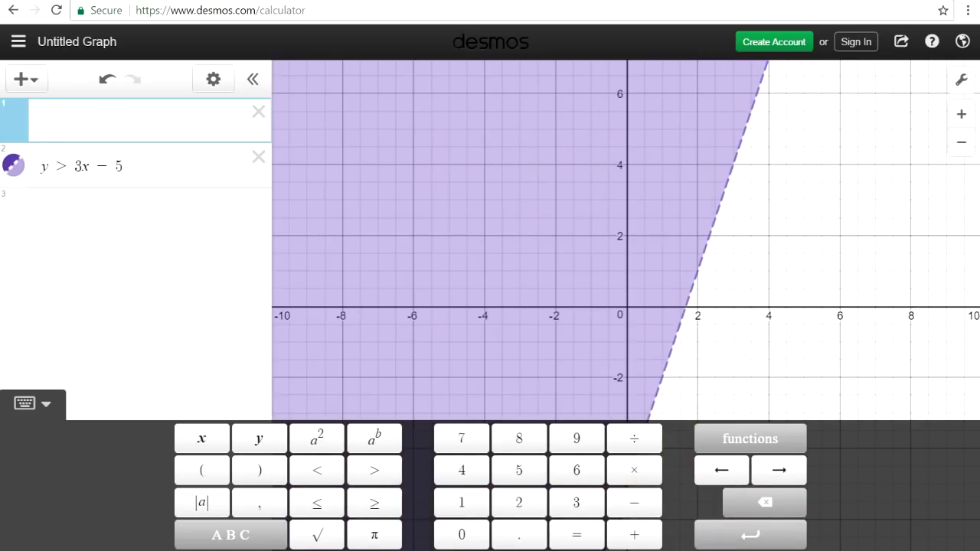
{"action": "key", "text": "Down"}
{"action": "key", "text": "shift+Left"}
{"action": "key", "text": "shift+Left"}
{"action": "key", "text": "shift+Left"}
{"action": "key", "text": "shift+Left"}
{"action": "key", "text": "shift+Left"}
{"action": "key", "text": "BackSpace"}
{"action": "key", "text": "BackSpace"}
{"action": "key", "text": "Up"}
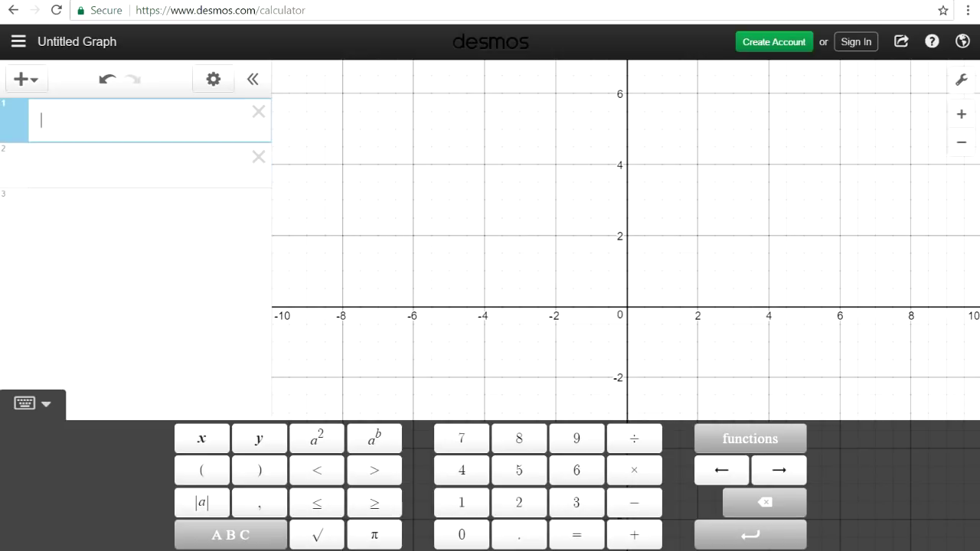
{"action": "key", "text": "Escape"}
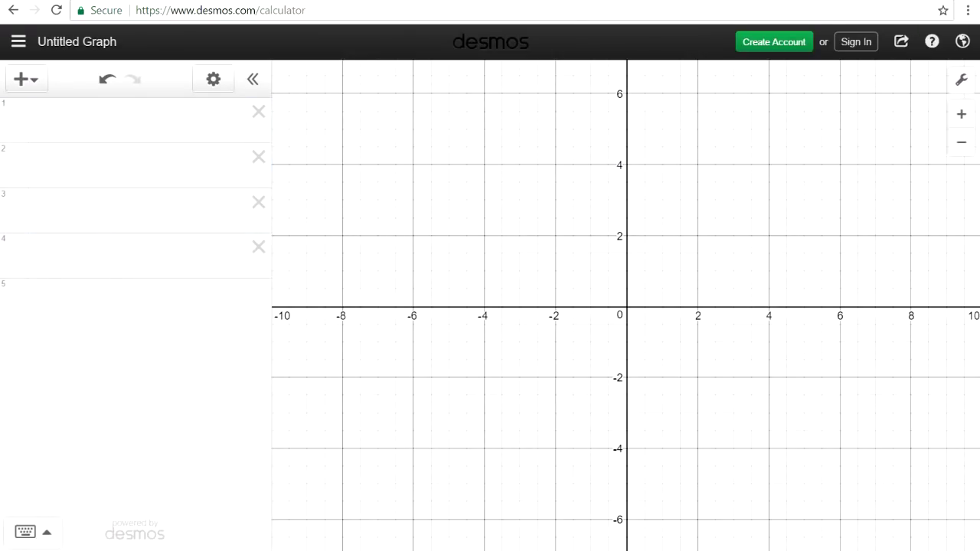
Step: Graph the exponential function y = 2^x in the first expression and extend it to y = 2^x + 3
{"action": "left_click", "coordinate": [115, 120]}
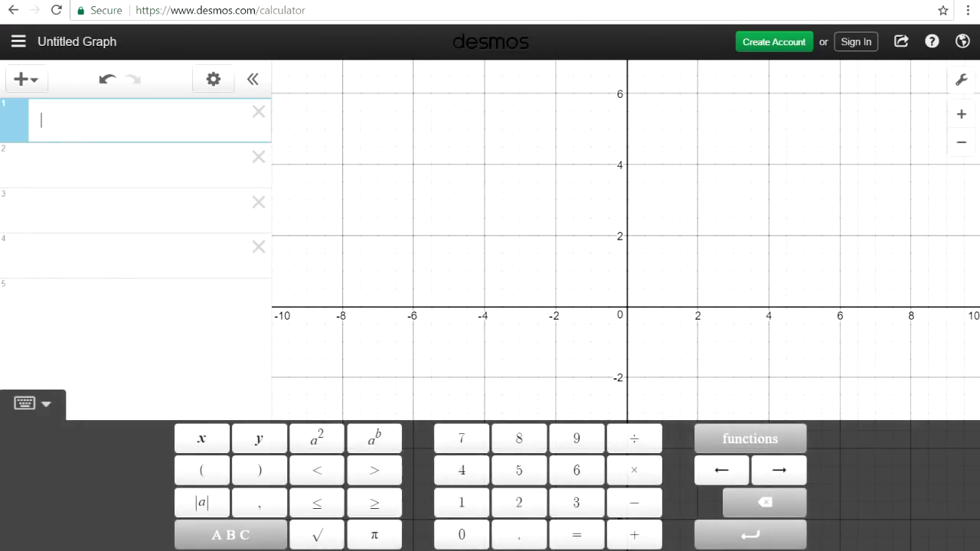
{"action": "type", "text": "y=2^x"}
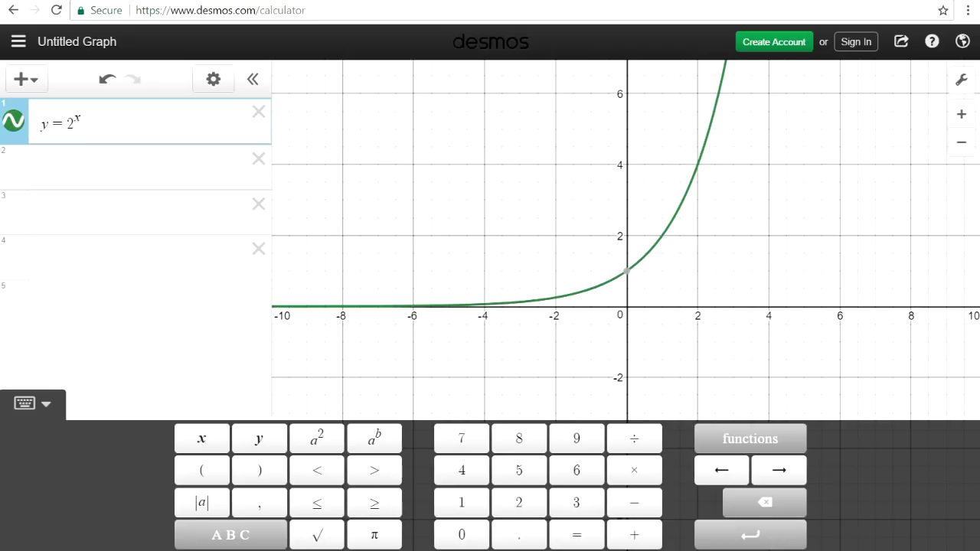
{"action": "key", "text": "Right"}
{"action": "type", "text": "+3"}
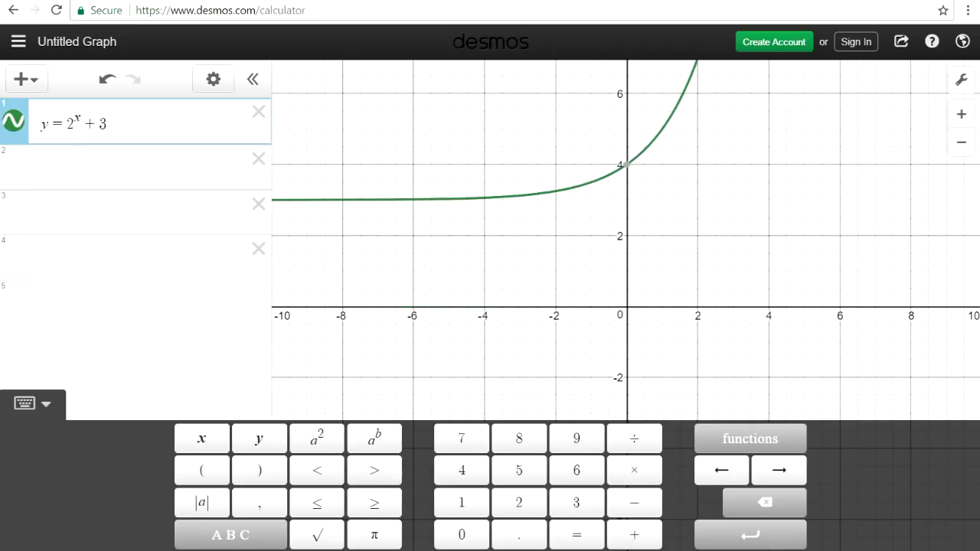
Step: Replace the right-hand side of the exponential equation with e^x
{"action": "key", "text": "BackSpace"}
{"action": "key", "text": "BackSpace"}
{"action": "key", "text": "BackSpace"}
{"action": "key", "text": "BackSpace"}
{"action": "key", "text": "BackSpace"}
{"action": "key", "text": "BackSpace"}
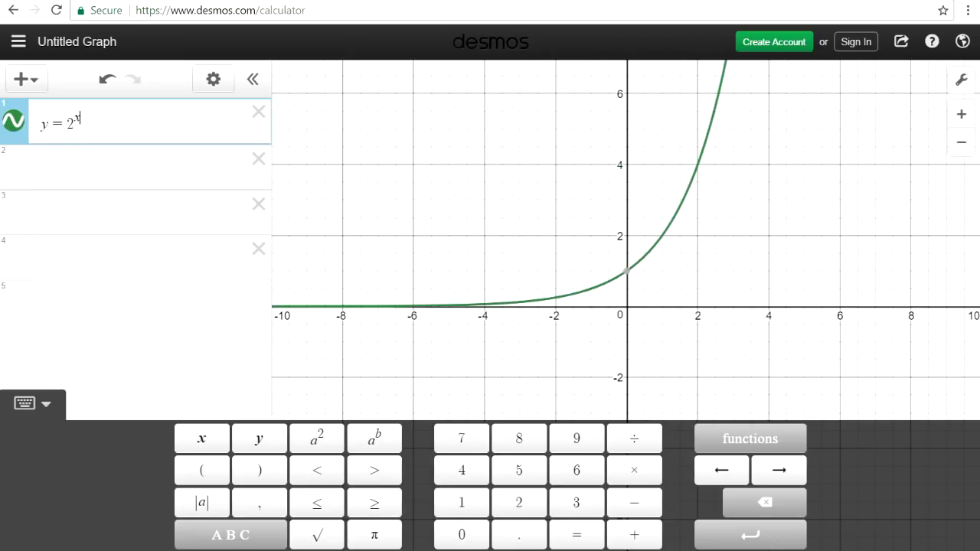
{"action": "type", "text": "e^x"}
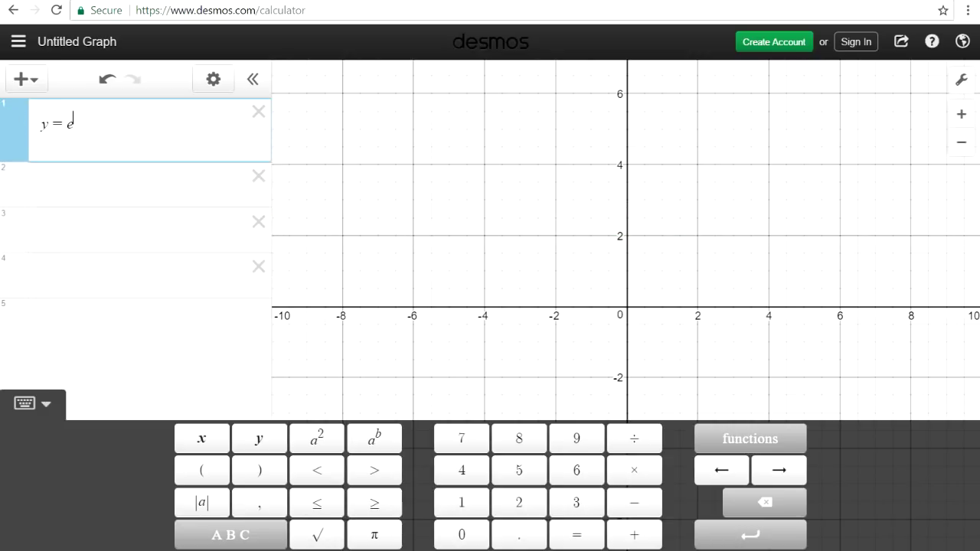
Step: Change the right-hand side of the equation to graph y = ln x
{"action": "key", "text": "BackSpace"}
{"action": "key", "text": "BackSpace"}
{"action": "key", "text": "BackSpace"}
{"action": "type", "text": "lnx"}
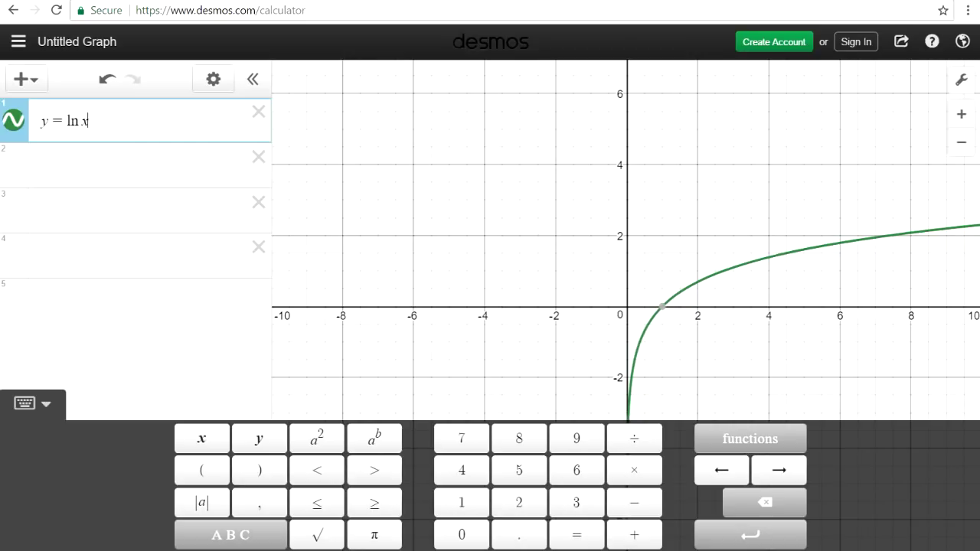
Step: Clear the logarithmic equation and calculate the product 4 · 3 in the first expression
{"action": "key", "text": "BackSpace"}
{"action": "key", "text": "BackSpace"}
{"action": "key", "text": "BackSpace"}
{"action": "key", "text": "BackSpace"}
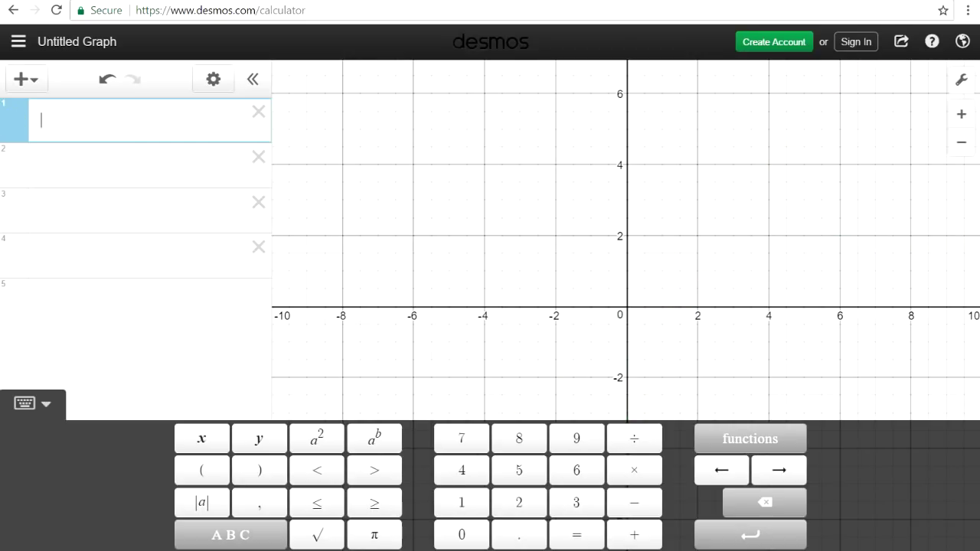
{"action": "type", "text": "4*3"}
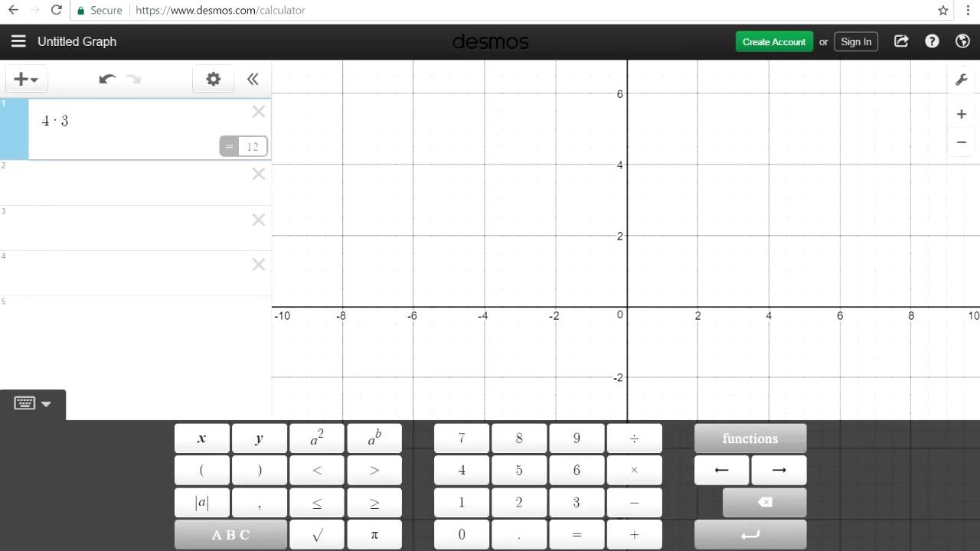
Step: Replace the product with the sum 8 + 5
{"action": "key", "text": "BackSpace"}
{"action": "key", "text": "BackSpace"}
{"action": "key", "text": "BackSpace"}
{"action": "type", "text": "8+5"}
Step: Replace the sum with the subtraction 126 − 39
{"action": "key", "text": "BackSpace"}
{"action": "key", "text": "BackSpace"}
{"action": "key", "text": "BackSpace"}
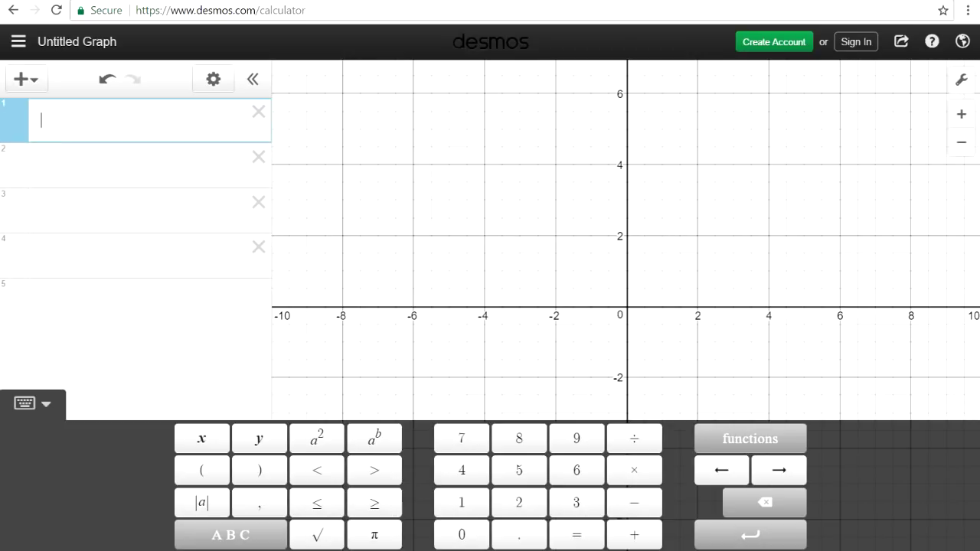
{"action": "type", "text": "126-39"}
Step: Replace the subtraction with the fraction 3/4
{"action": "key", "text": "BackSpace"}
{"action": "key", "text": "BackSpace"}
{"action": "key", "text": "BackSpace"}
{"action": "key", "text": "BackSpace"}
{"action": "key", "text": "BackSpace"}
{"action": "key", "text": "BackSpace"}
{"action": "type", "text": "3/4"}
Step: Replace the fraction with the decimal 0.25
{"action": "key", "text": "BackSpace"}
{"action": "key", "text": "BackSpace"}
{"action": "key", "text": "BackSpace"}
{"action": "type", "text": "0.25"}
{"action": "key", "text": "BackSpace"}
{"action": "key", "text": "BackSpace"}
{"action": "key", "text": "BackSpace"}
{"action": "key", "text": "BackSpace"}
{"action": "key", "text": "BackSpace"}
{"action": "type", "text": "0.25"}
Step: Replace the decimal with the fraction 4/9 to evaluate it
{"action": "key", "text": "Return"}
{"action": "key", "text": "BackSpace"}
{"action": "key", "text": "BackSpace"}
{"action": "key", "text": "BackSpace"}
{"action": "key", "text": "BackSpace"}
{"action": "key", "text": "BackSpace"}
{"action": "type", "text": "4/9"}
Step: Clear the fraction and graph the polar equation r = 3 cos(8θ) in the first expression
{"action": "key", "text": "ctrl+a"}
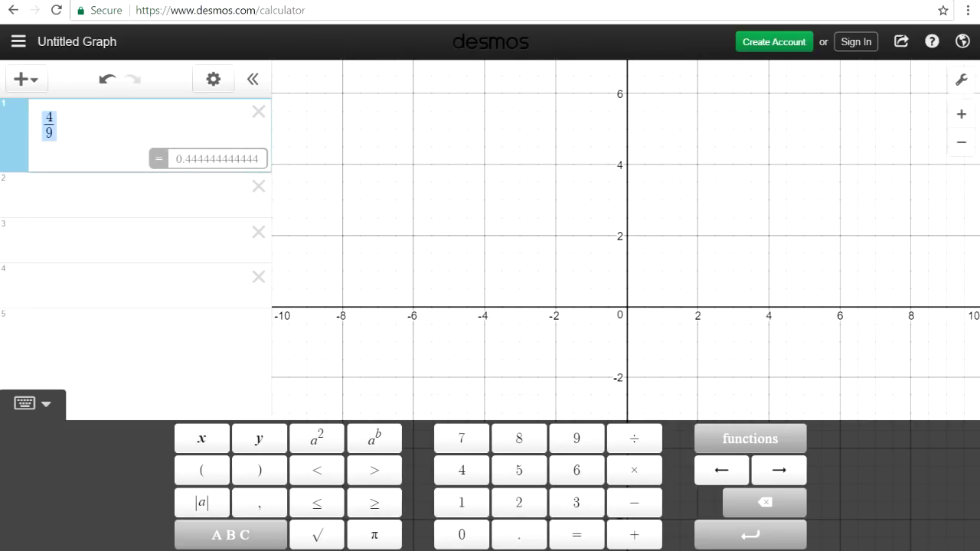
{"action": "key", "text": "BackSpace"}
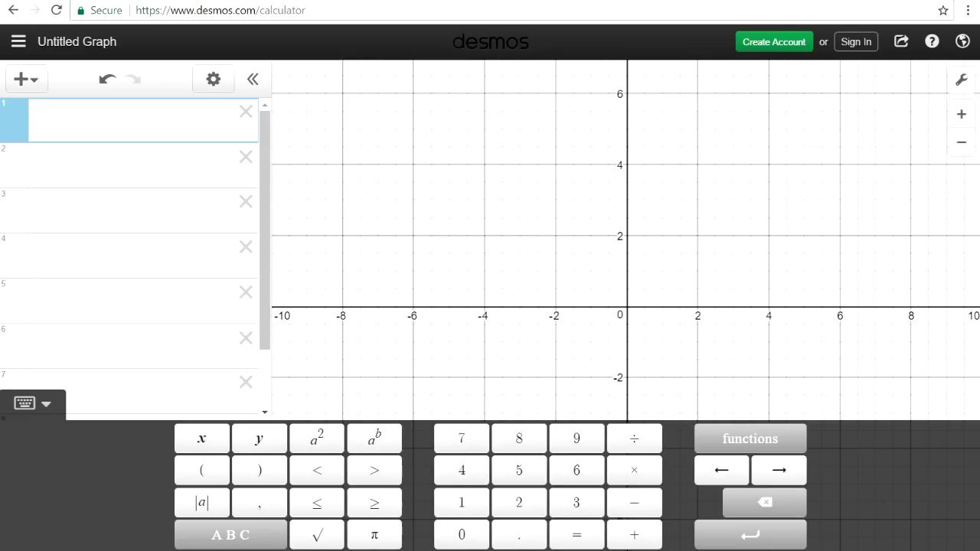
{"action": "type", "text": "r = 3 cos"}
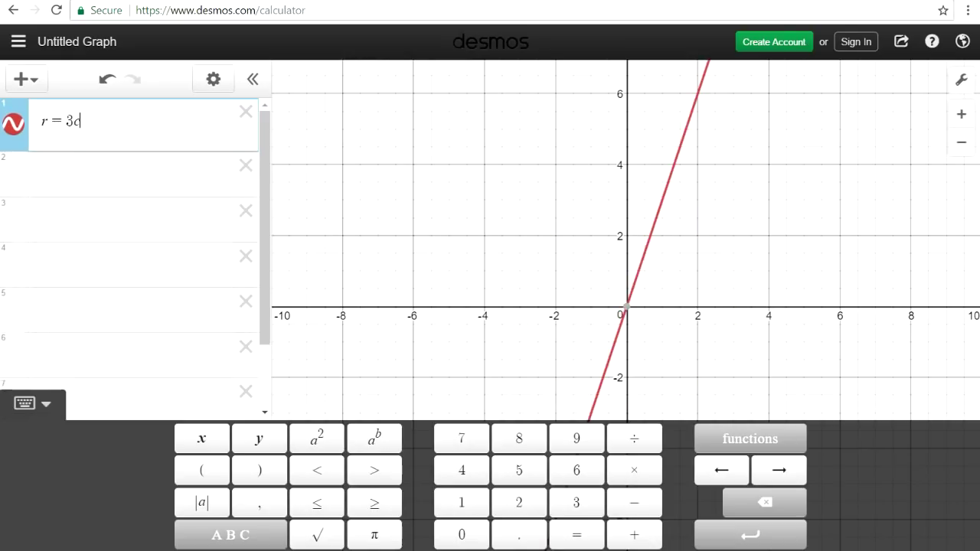
{"action": "type", "text": "(80"}
{"action": "key", "text": "Right"}
{"action": "key", "text": "Left"}
{"action": "key", "text": "BackSpace"}
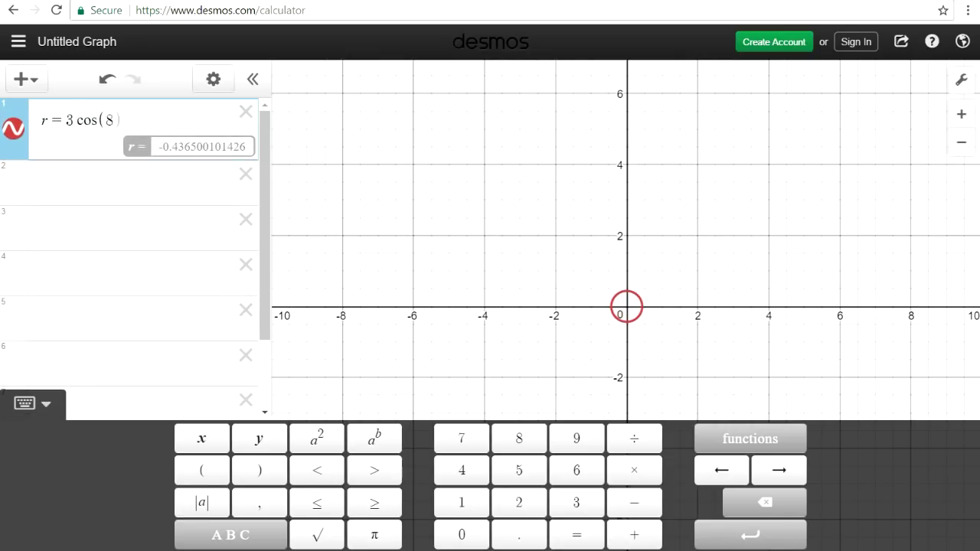
{"action": "left_click", "coordinate": [750, 438]}
{"action": "left_click", "coordinate": [232, 535]}
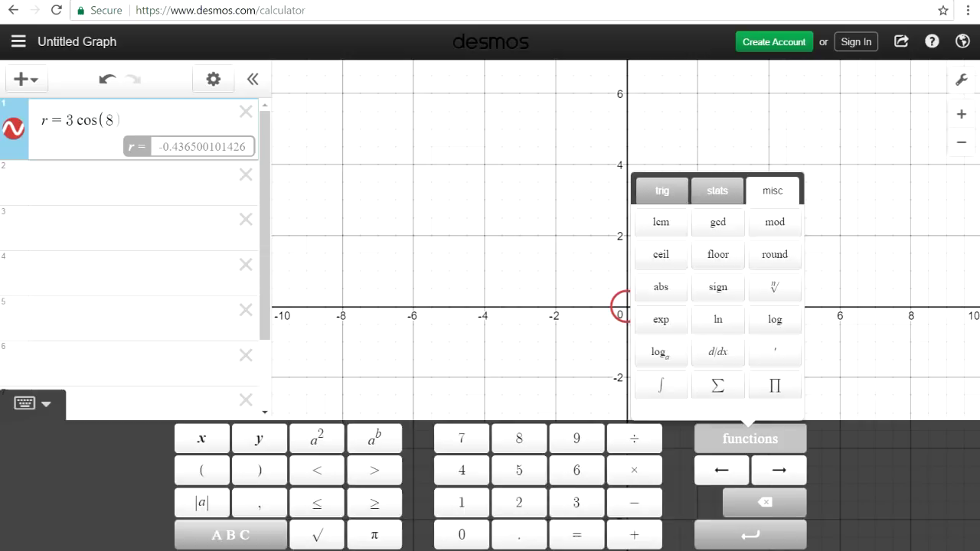
{"action": "left_click", "coordinate": [776, 469]}
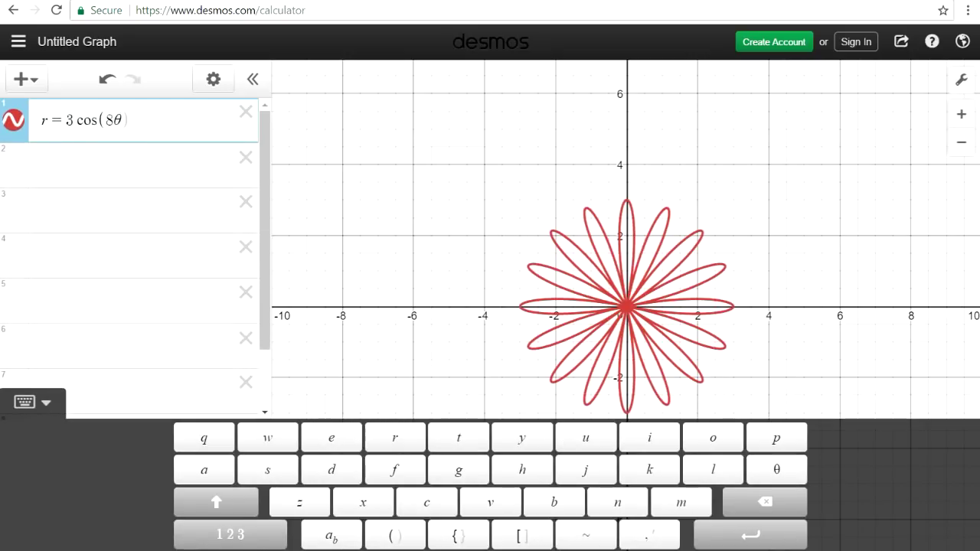
{"action": "type", "text": ")"}
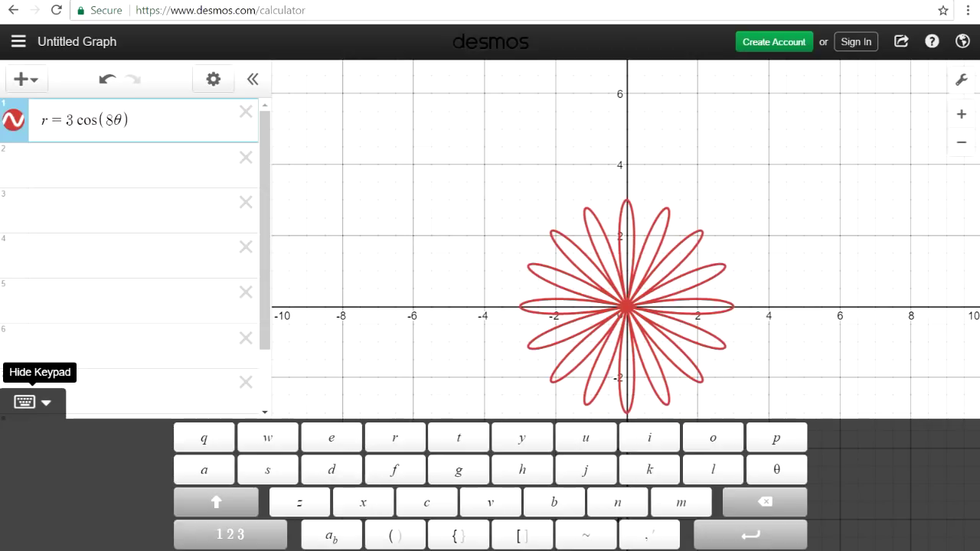
Step: Hide the keypad and inspect the polar rose at closer zoom, returning to the original scale
{"action": "left_click", "coordinate": [34, 402]}
{"action": "left_click", "coordinate": [961, 114]}
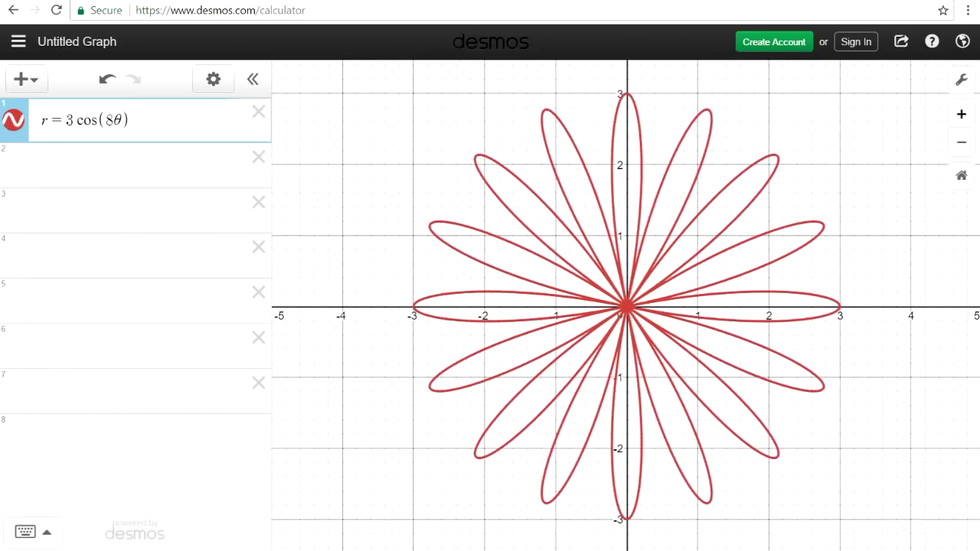
{"action": "left_click", "coordinate": [961, 114]}
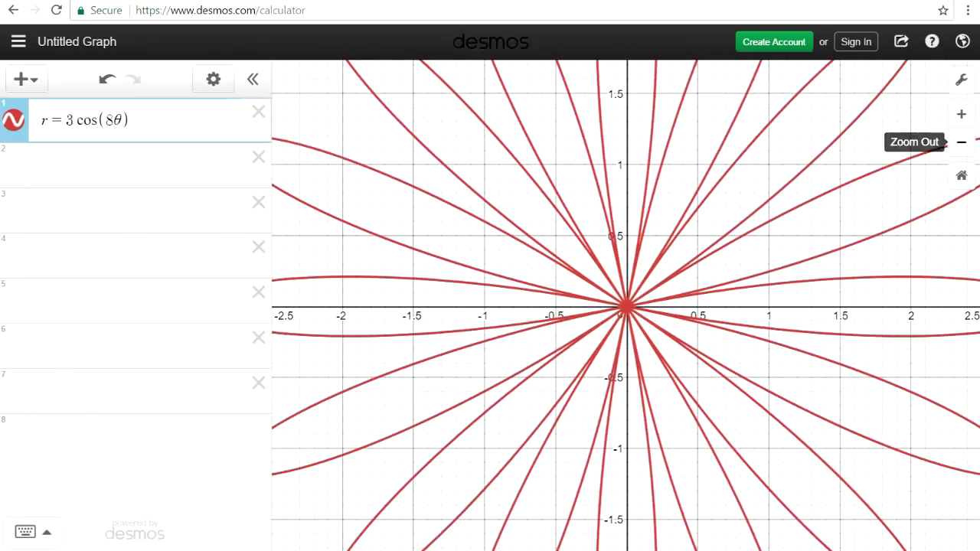
{"action": "left_click", "coordinate": [961, 143]}
{"action": "left_click", "coordinate": [961, 143]}
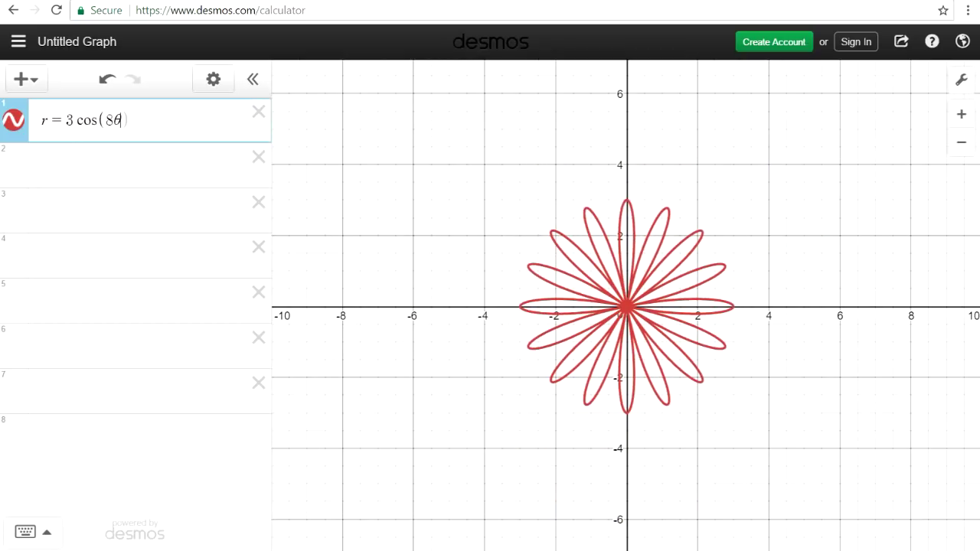
Step: Delete the polar equation and calculate the base-2 logarithm of 8 in the first expression
{"action": "key", "text": "ctrl+a"}
{"action": "key", "text": "BackSpace"}
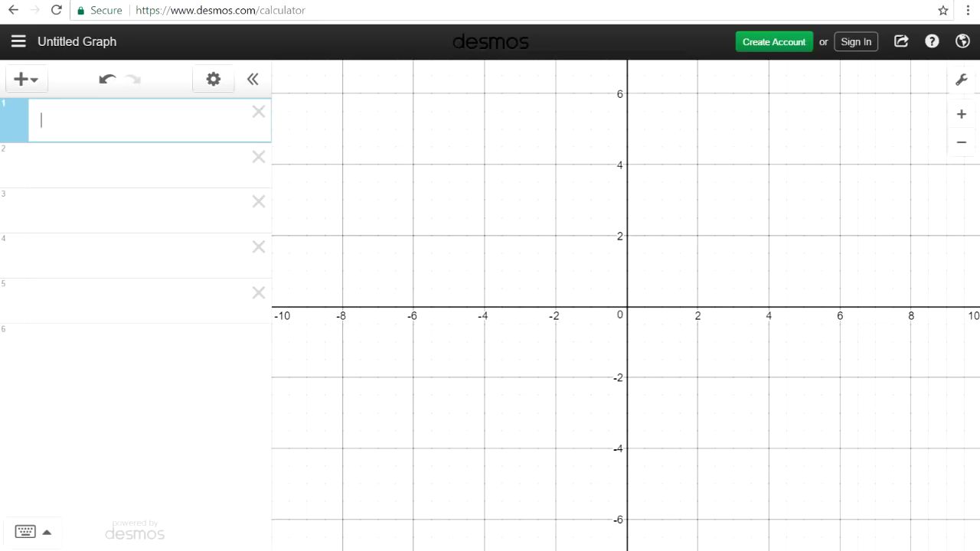
{"action": "left_click", "coordinate": [26, 531]}
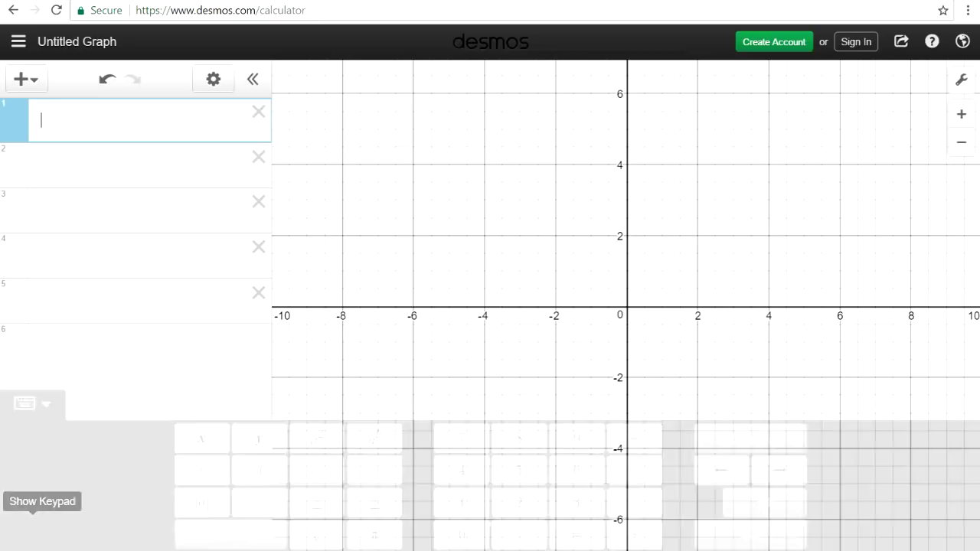
{"action": "left_click", "coordinate": [750, 438]}
{"action": "left_click", "coordinate": [775, 319]}
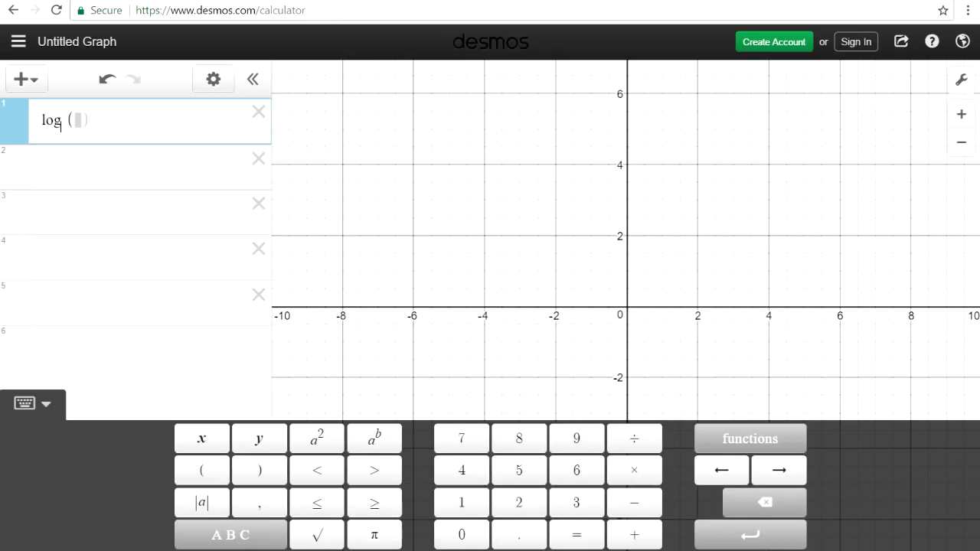
{"action": "type", "text": "4"}
{"action": "key", "text": "Right"}
{"action": "type", "text": "8"}
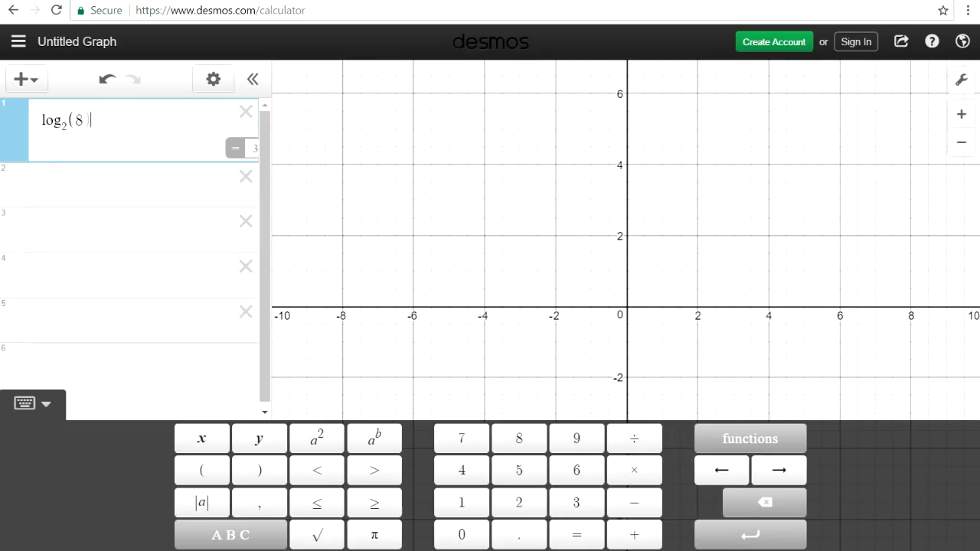
Step: Clear the base-2 logarithm from the first expression
{"action": "key", "text": "BackSpace"}
{"action": "key", "text": "BackSpace"}
{"action": "key", "text": "BackSpace"}
{"action": "key", "text": "BackSpace"}
{"action": "key", "text": "BackSpace"}
{"action": "key", "text": "BackSpace"}
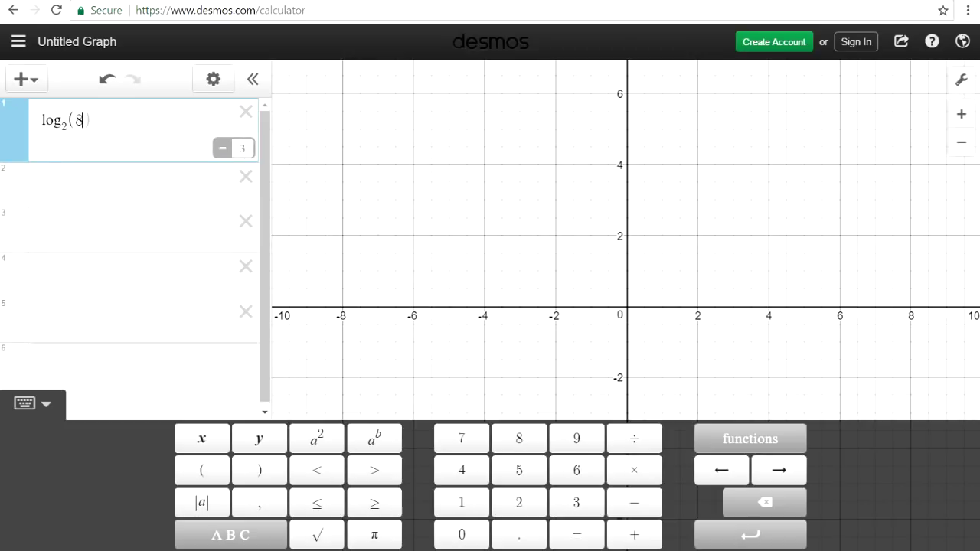
{"action": "key", "text": "BackSpace"}
{"action": "key", "text": "BackSpace"}
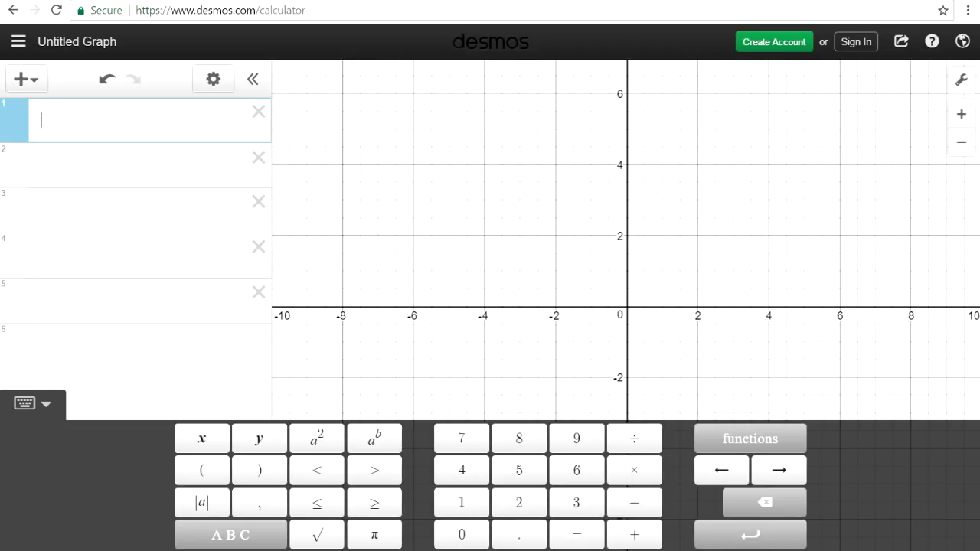
Step: Calculate the base-4 logarithm of 64 in the first expression
{"action": "left_click", "coordinate": [751, 439]}
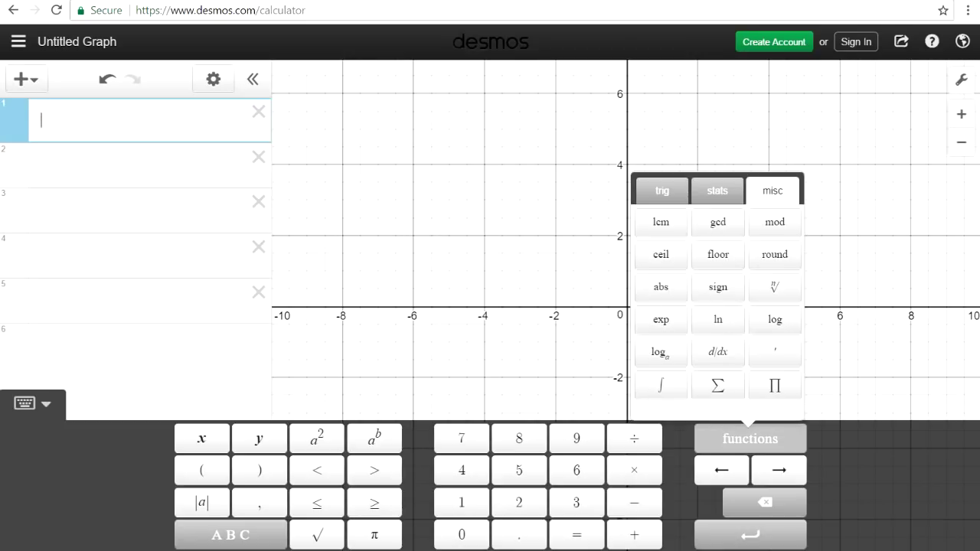
{"action": "left_click", "coordinate": [660, 352]}
{"action": "type", "text": "4"}
{"action": "key", "text": "Right"}
{"action": "type", "text": "64"}
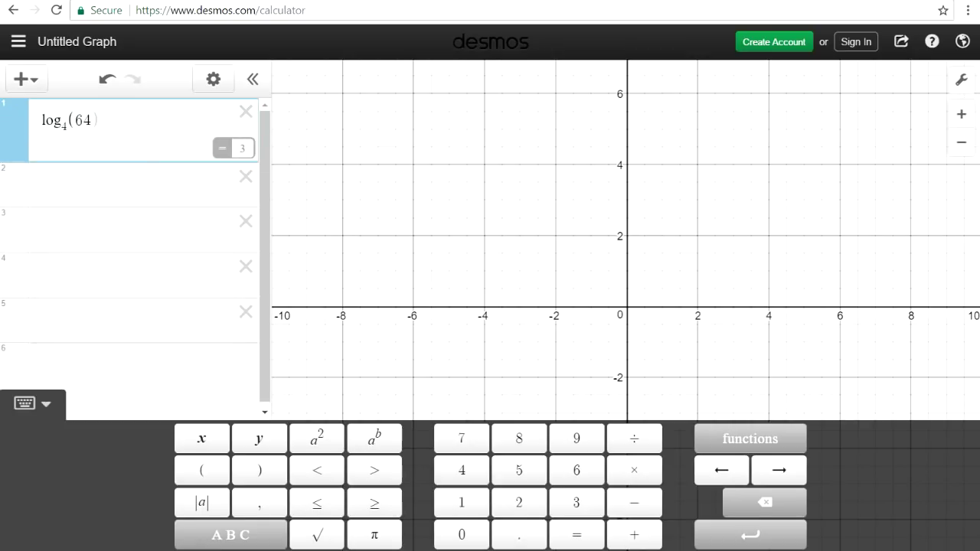
Step: Clear the base-4 logarithm from the first expression
{"action": "key", "text": "BackSpace"}
{"action": "key", "text": "BackSpace"}
{"action": "key", "text": "BackSpace"}
{"action": "key", "text": "BackSpace"}
{"action": "key", "text": "BackSpace"}
{"action": "key", "text": "BackSpace"}
{"action": "key", "text": "BackSpace"}
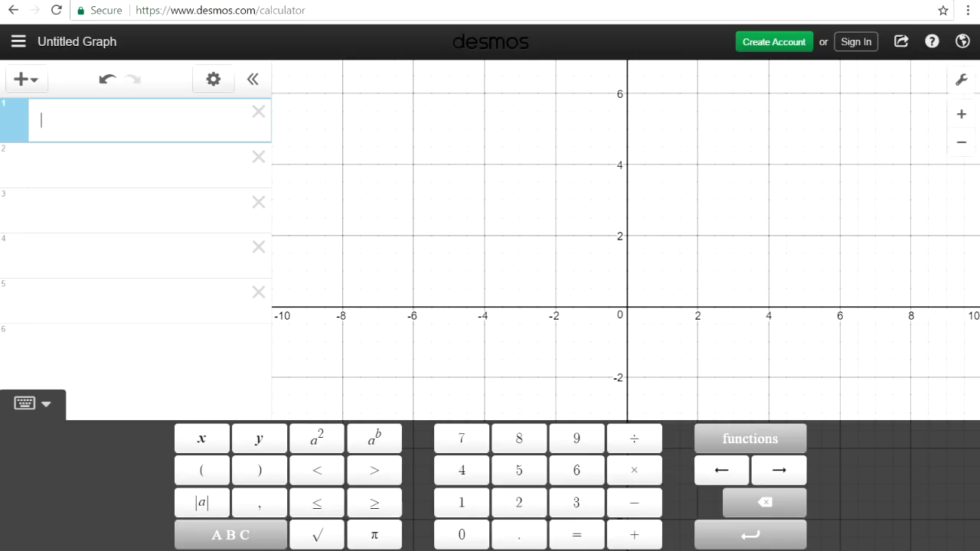
Step: Evaluate the definite integral of x² dx from 1 to 2 in the first expression
{"action": "left_click", "coordinate": [751, 439]}
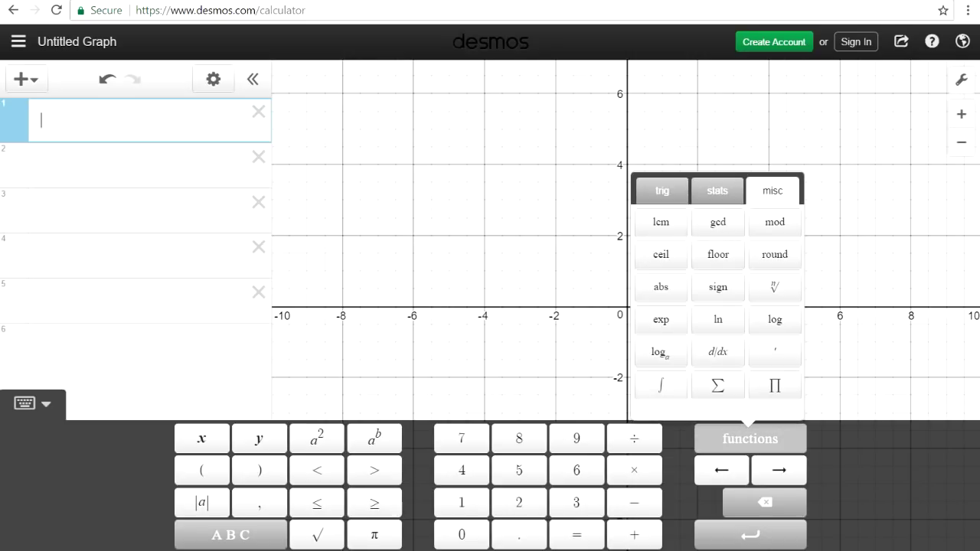
{"action": "left_click", "coordinate": [661, 385]}
{"action": "type", "text": "1^2"}
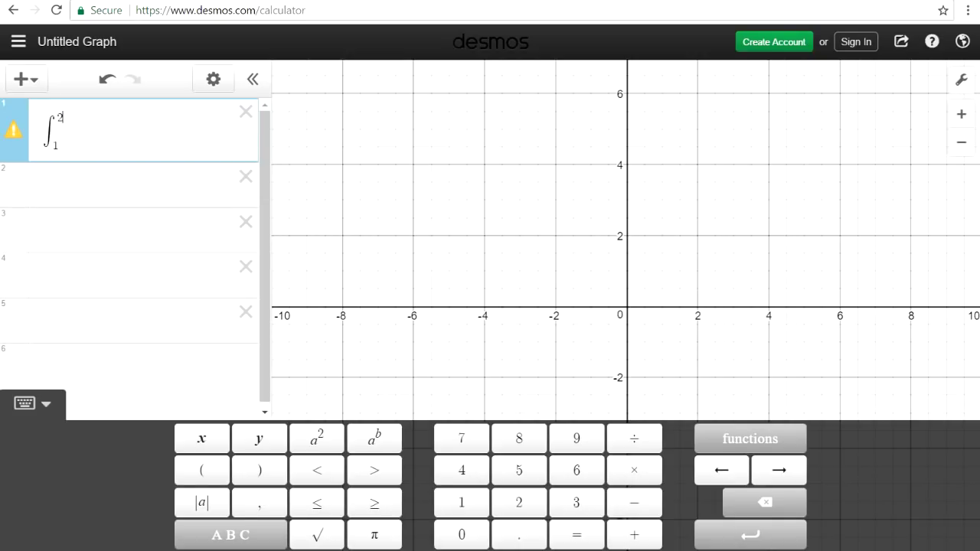
{"action": "type", "text": "^2"}
{"action": "key", "text": "Right"}
{"action": "type", "text": "dx"}
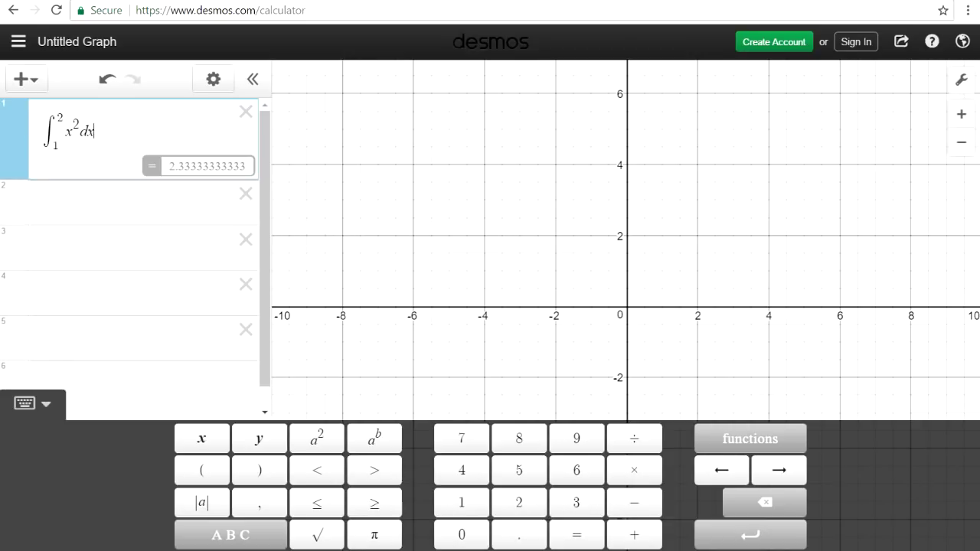
Step: Clear the definite integral from the first expression
{"action": "key", "text": "BackSpace"}
{"action": "key", "text": "BackSpace"}
{"action": "key", "text": "BackSpace"}
{"action": "key", "text": "BackSpace"}
{"action": "key", "text": "BackSpace"}
{"action": "key", "text": "BackSpace"}
{"action": "key", "text": "BackSpace"}
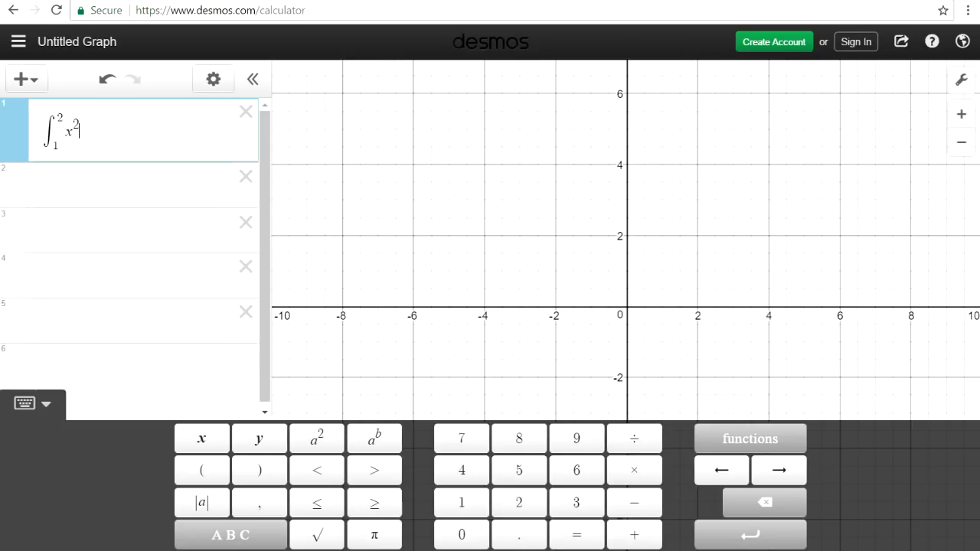
{"action": "key", "text": "BackSpace"}
{"action": "key", "text": "BackSpace"}
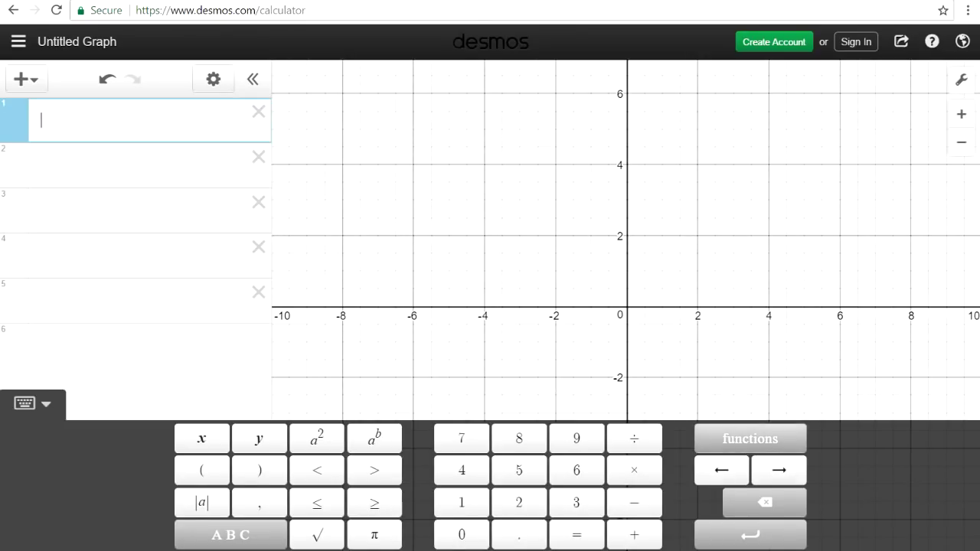
Step: Calculate the mean of 7, 9 and 11 in the first expression, and recalculate it with 13 as the last value
{"action": "left_click", "coordinate": [24, 404]}
{"action": "left_click", "coordinate": [26, 531]}
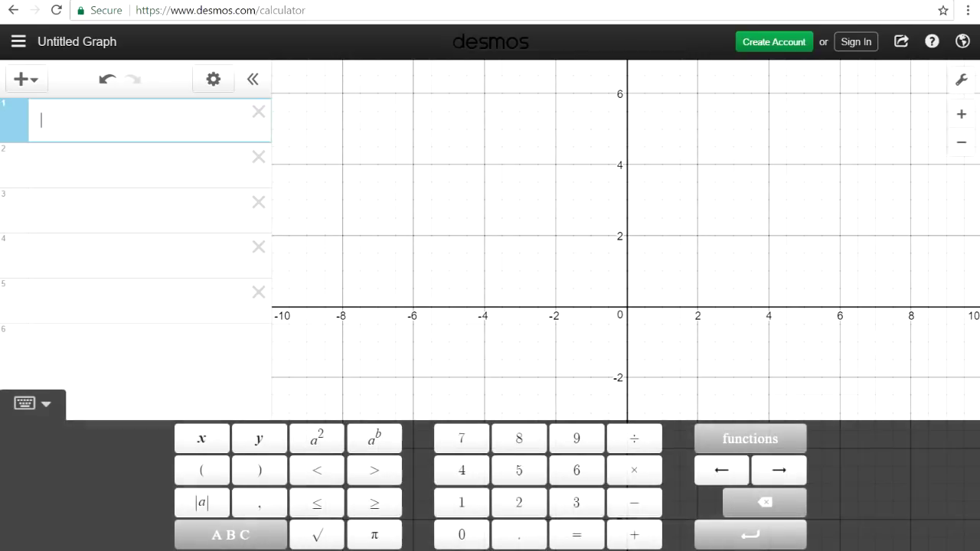
{"action": "left_click", "coordinate": [750, 438]}
{"action": "left_click", "coordinate": [718, 191]}
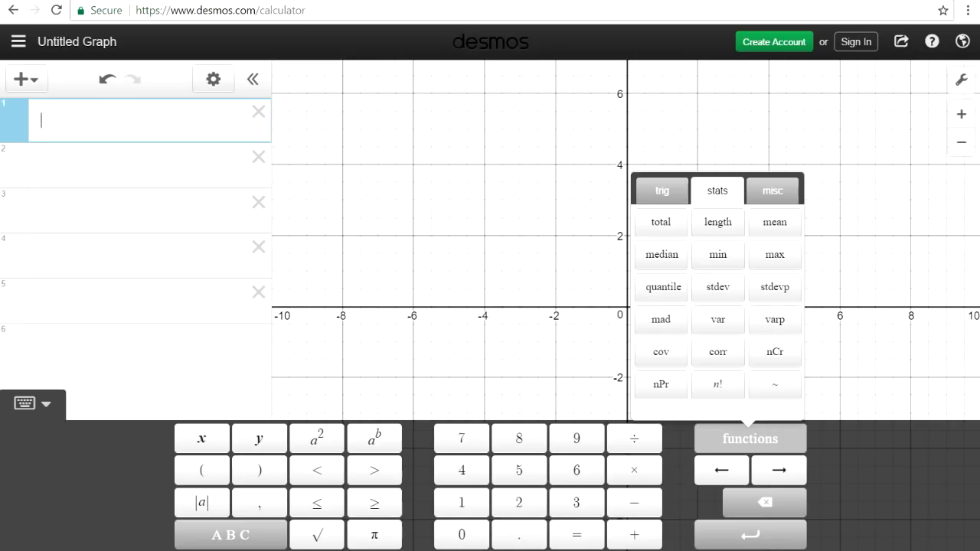
{"action": "left_click", "coordinate": [775, 222]}
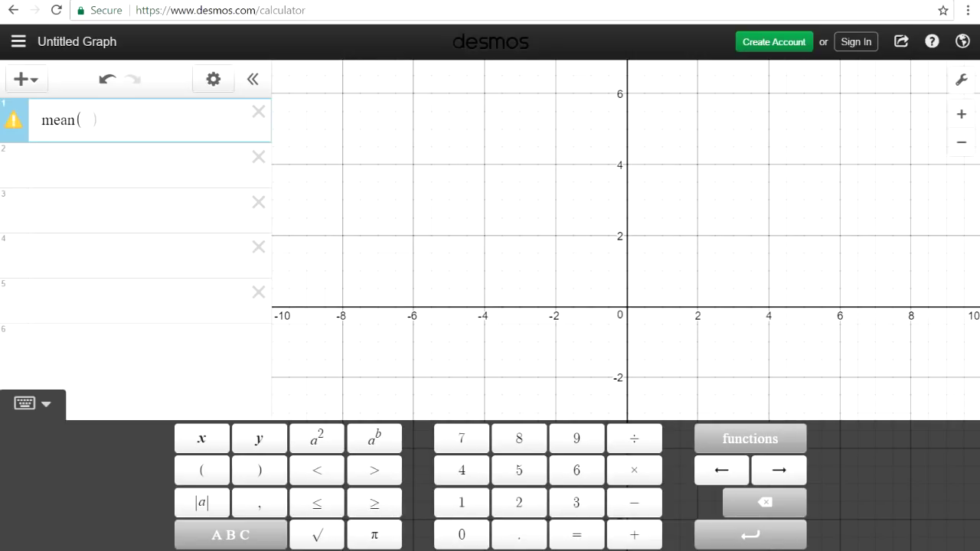
{"action": "type", "text": "7,9,11"}
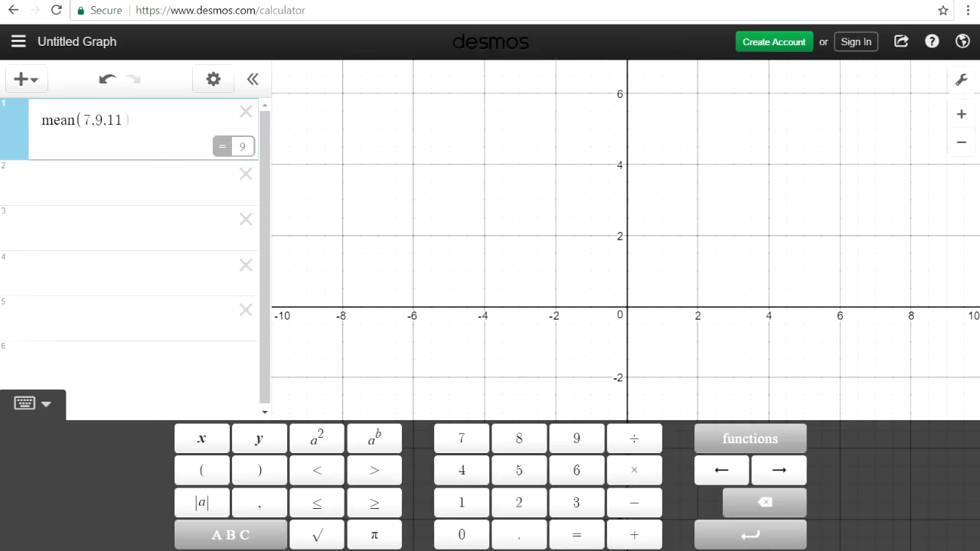
{"action": "key", "text": "BackSpace"}
{"action": "type", "text": "3"}
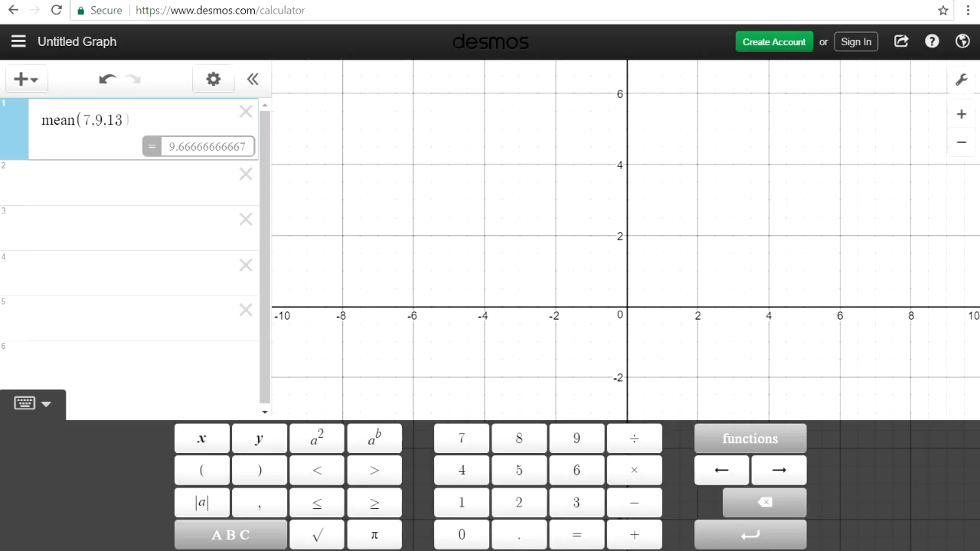
Step: Clear the mean calculation from the first expression
{"action": "key", "text": "BackSpace"}
{"action": "key", "text": "BackSpace"}
{"action": "key", "text": "BackSpace"}
{"action": "key", "text": "BackSpace"}
{"action": "key", "text": "BackSpace"}
{"action": "key", "text": "BackSpace"}
{"action": "key", "text": "BackSpace"}
{"action": "key", "text": "BackSpace"}
{"action": "key", "text": "BackSpace"}
{"action": "key", "text": "BackSpace"}
{"action": "key", "text": "BackSpace"}
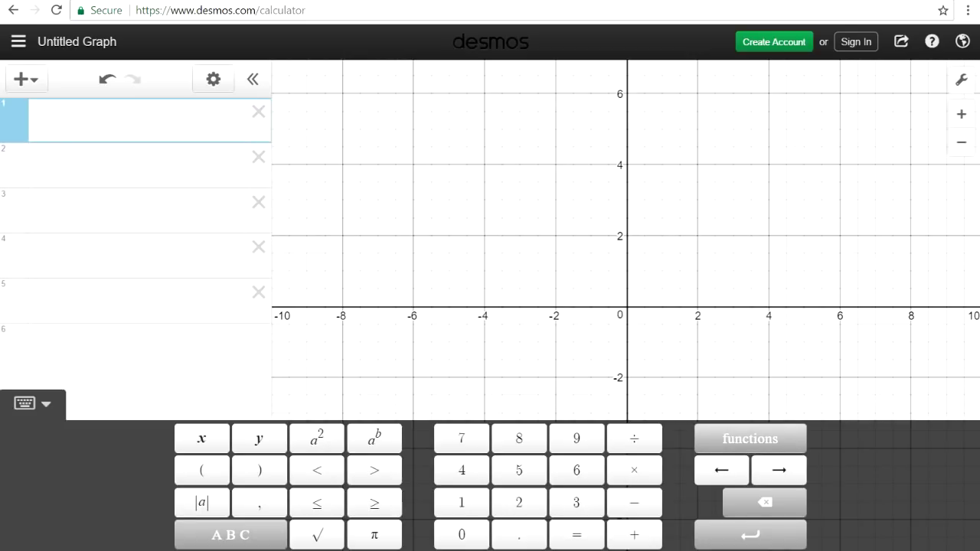
Step: Calculate the standard deviation (stdev) of 3, 4, 6, 7 and 8 in the first expression
{"action": "left_click", "coordinate": [750, 438]}
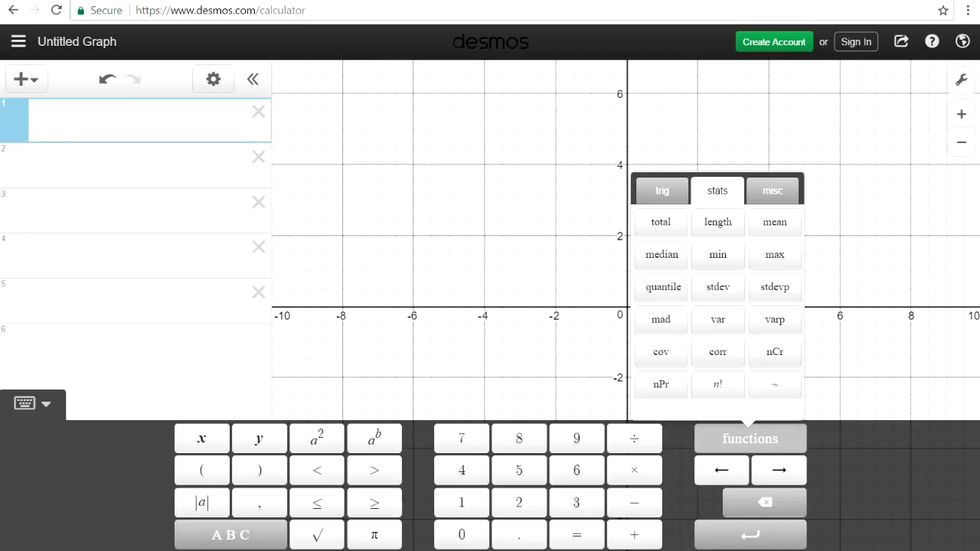
{"action": "left_click", "coordinate": [718, 286]}
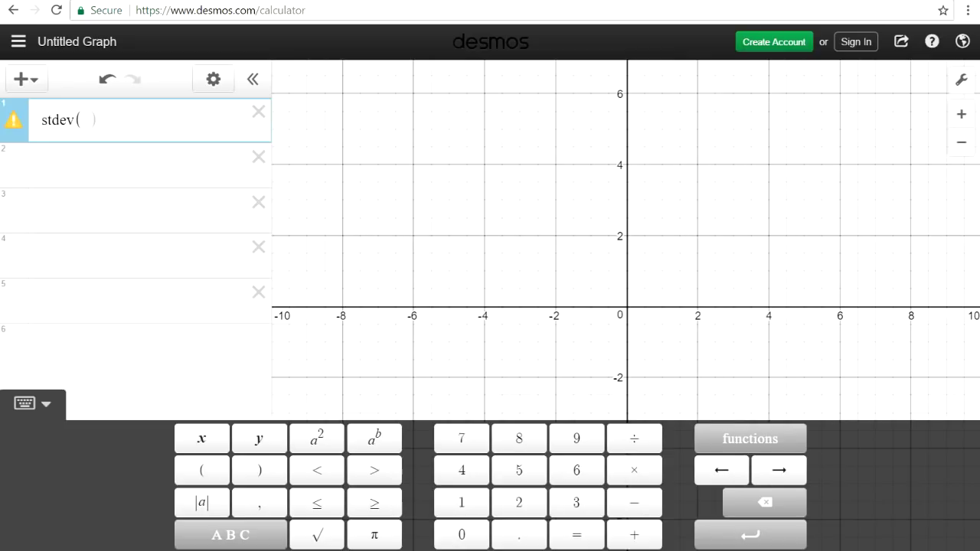
{"action": "type", "text": "3,4"}
{"action": "type", "text": ","}
{"action": "type", "text": "6,7"}
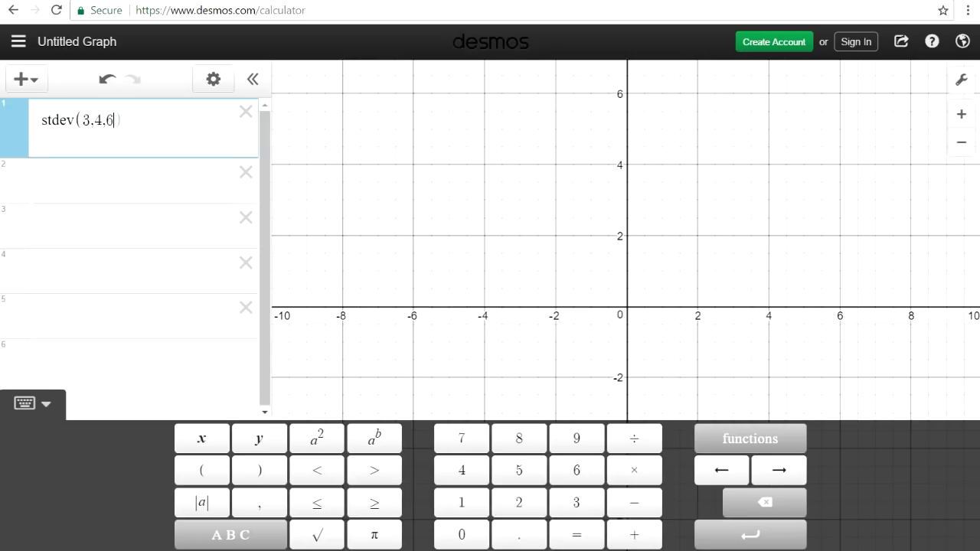
{"action": "type", "text": ",8"}
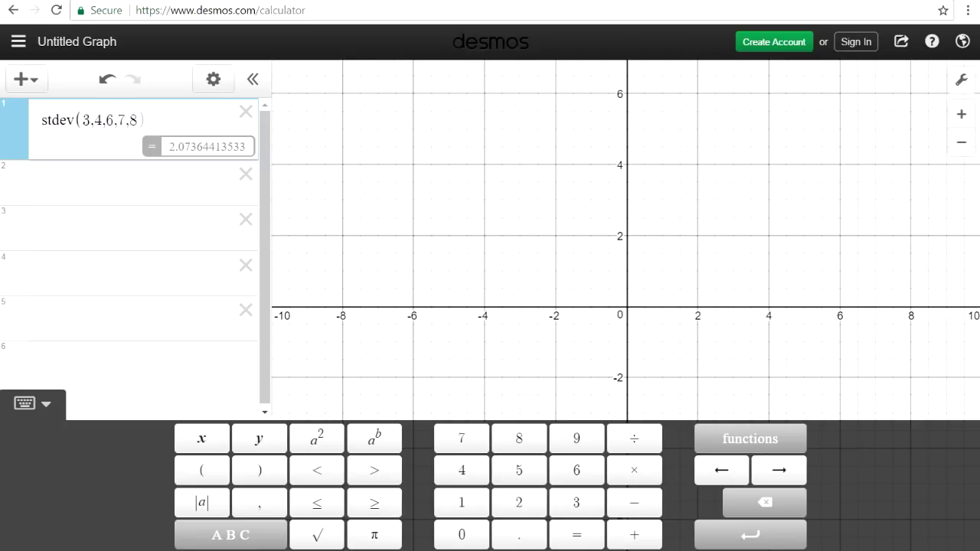
Step: Clear the standard deviation calculation from the first expression
{"action": "key", "text": "BackSpace"}
{"action": "key", "text": "BackSpace"}
{"action": "key", "text": "BackSpace"}
{"action": "key", "text": "BackSpace"}
{"action": "key", "text": "BackSpace"}
{"action": "key", "text": "BackSpace"}
{"action": "key", "text": "BackSpace"}
{"action": "key", "text": "BackSpace"}
{"action": "key", "text": "BackSpace"}
{"action": "key", "text": "BackSpace"}
{"action": "key", "text": "BackSpace"}
{"action": "key", "text": "BackSpace"}
{"action": "key", "text": "BackSpace"}
{"action": "key", "text": "BackSpace"}
{"action": "key", "text": "BackSpace"}
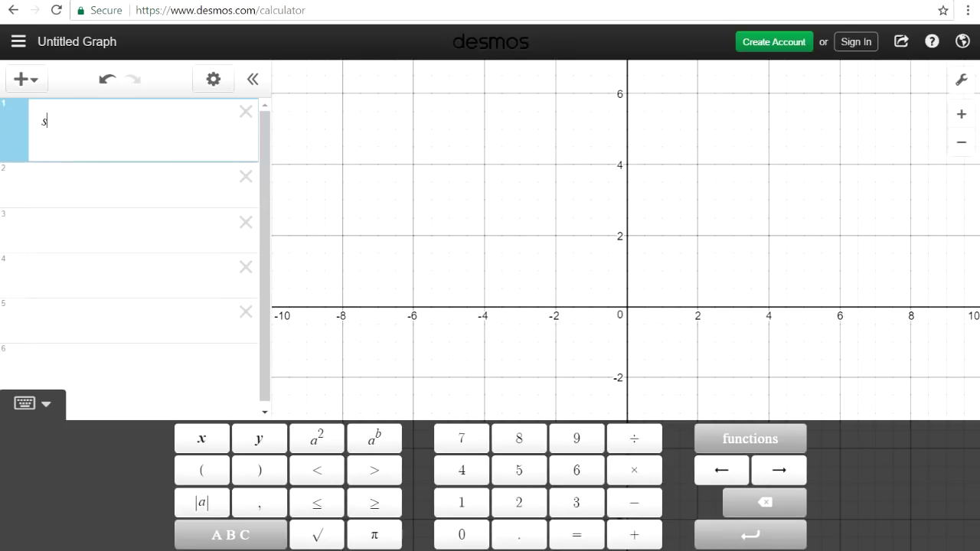
Step: Calculate the permutation nPr(5,3) in the first expression
{"action": "left_click", "coordinate": [751, 439]}
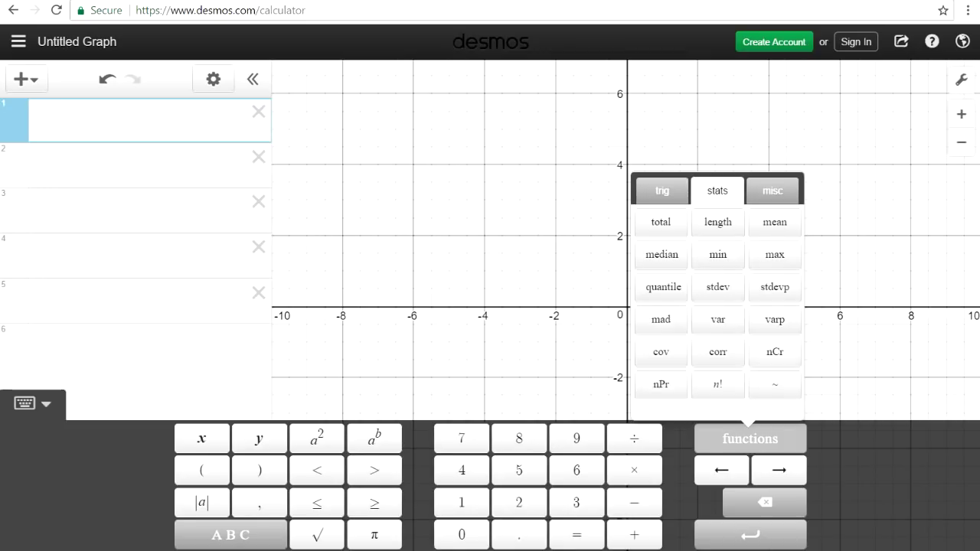
{"action": "left_click", "coordinate": [661, 385]}
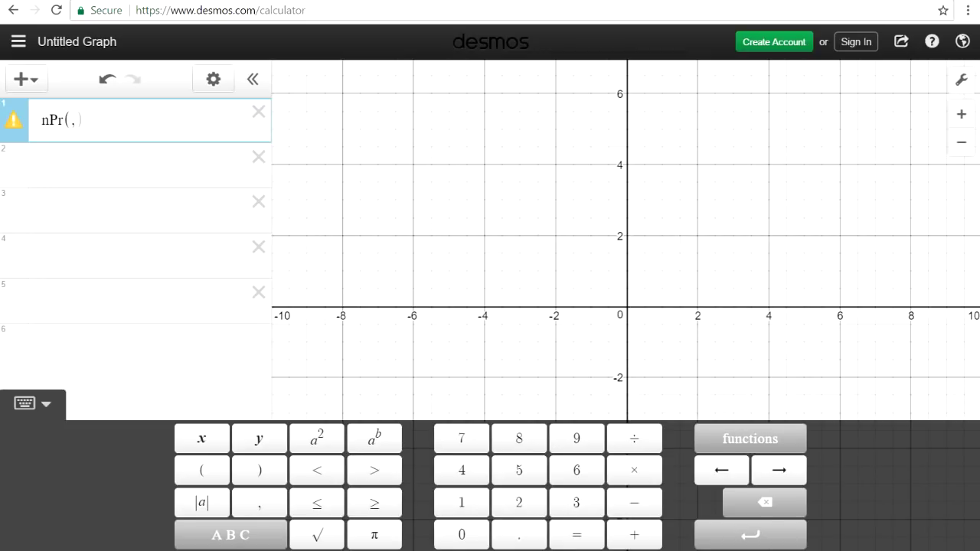
{"action": "type", "text": "5"}
{"action": "type", "text": "3"}
{"action": "key", "text": "BackSpace"}
{"action": "type", "text": ",3"}
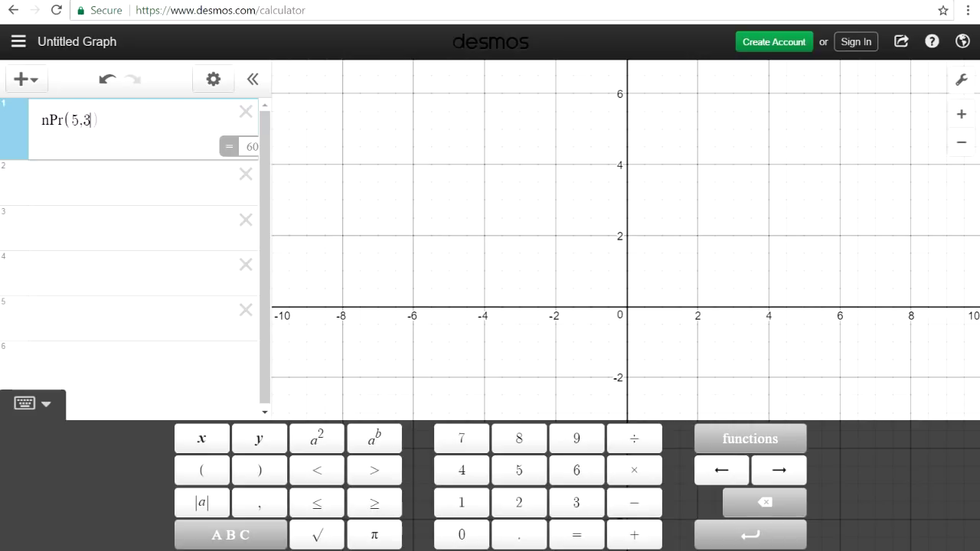
Step: Clear the permutation from the first expression
{"action": "key", "text": "BackSpace"}
{"action": "key", "text": "BackSpace"}
{"action": "key", "text": "BackSpace"}
{"action": "key", "text": "BackSpace"}
{"action": "key", "text": "BackSpace"}
{"action": "key", "text": "BackSpace"}
{"action": "key", "text": "BackSpace"}
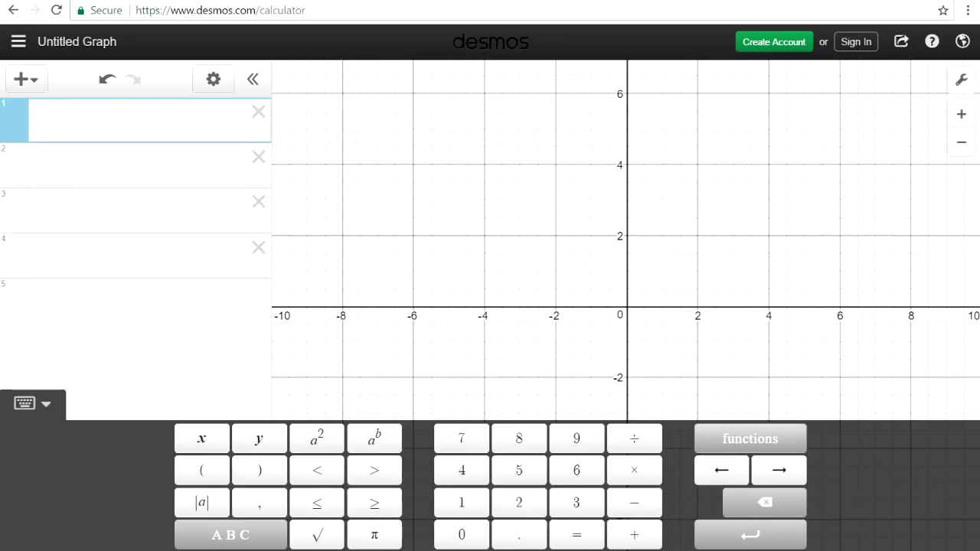
Step: Evaluate the factorial 5! in the first expression
{"action": "left_click", "coordinate": [750, 439]}
{"action": "left_click", "coordinate": [718, 383]}
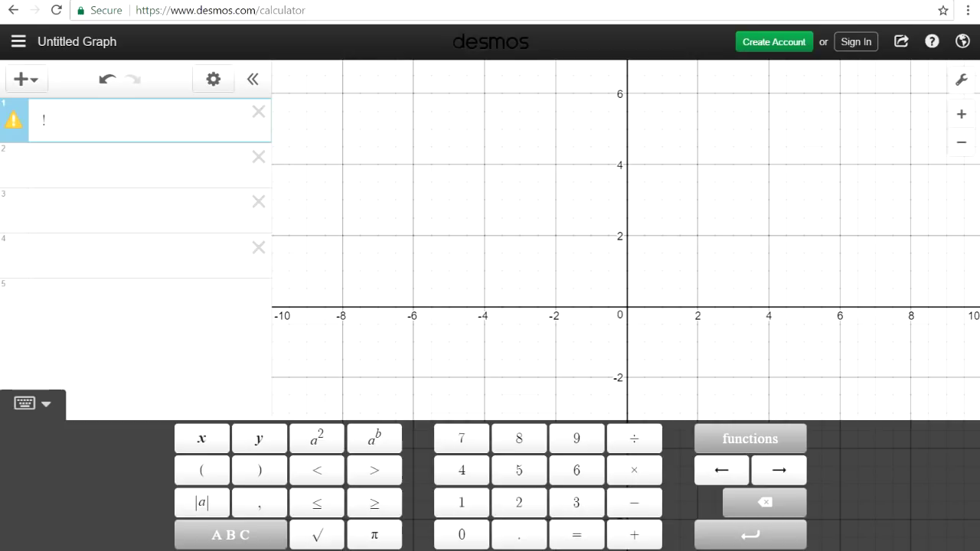
{"action": "type", "text": "5"}
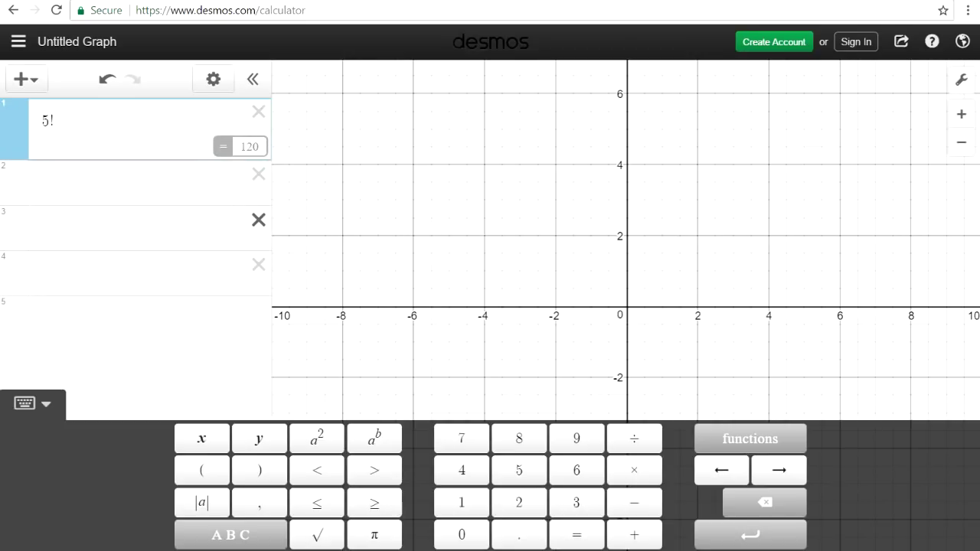
Step: Replace the factorial with the summation of n² from n = 1 to 5
{"action": "key", "text": "Delete"}
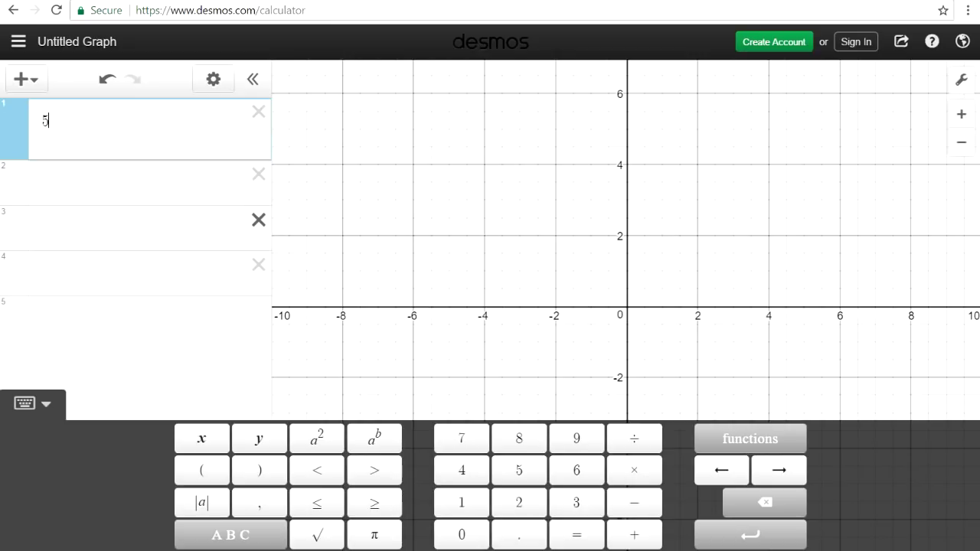
{"action": "key", "text": "BackSpace"}
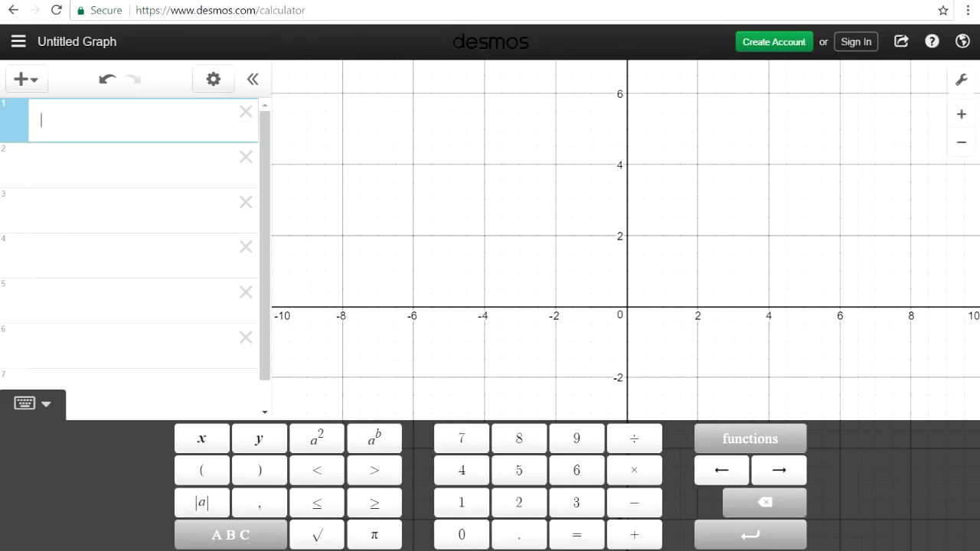
{"action": "left_click", "coordinate": [750, 439]}
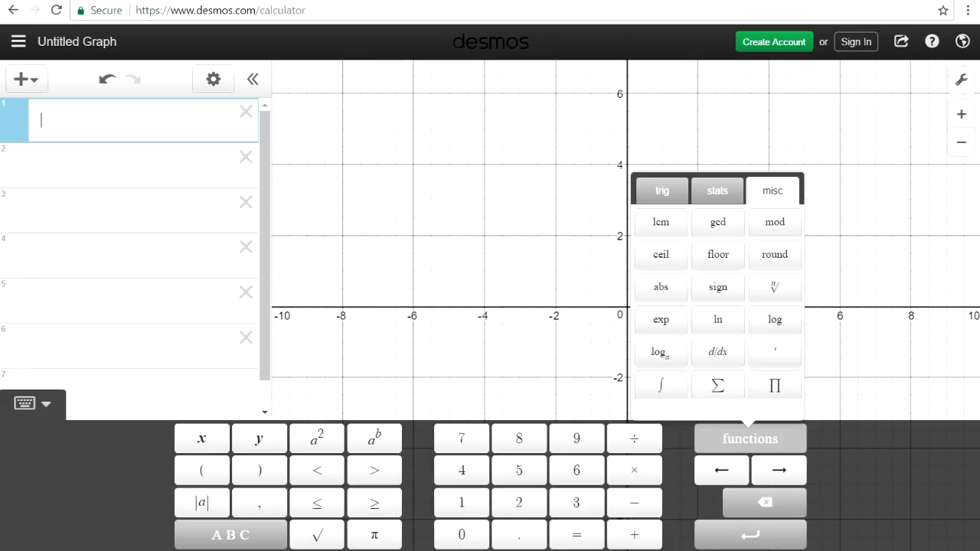
{"action": "left_click", "coordinate": [717, 385]}
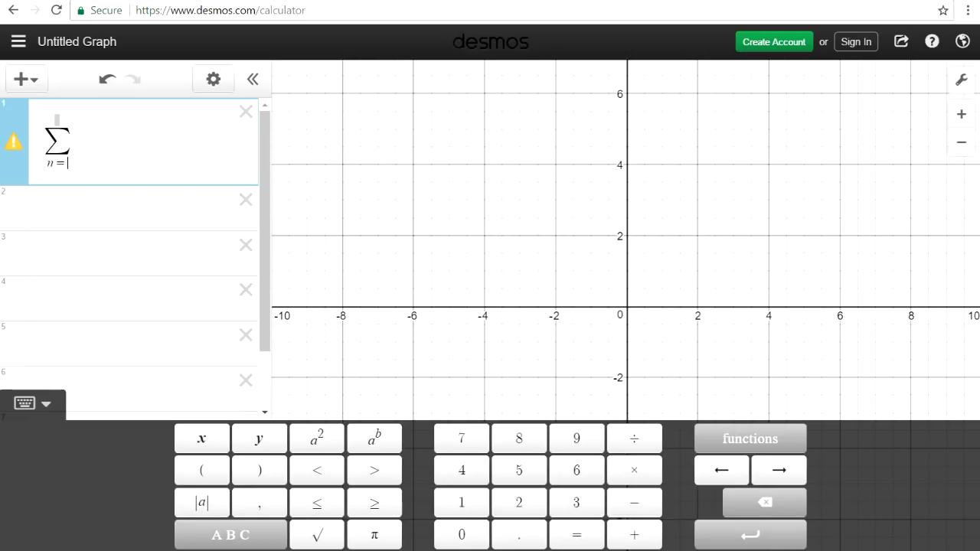
{"action": "type", "text": "1"}
{"action": "key", "text": "Right"}
{"action": "type", "text": "5"}
{"action": "key", "text": "Right"}
{"action": "type", "text": "n^2"}
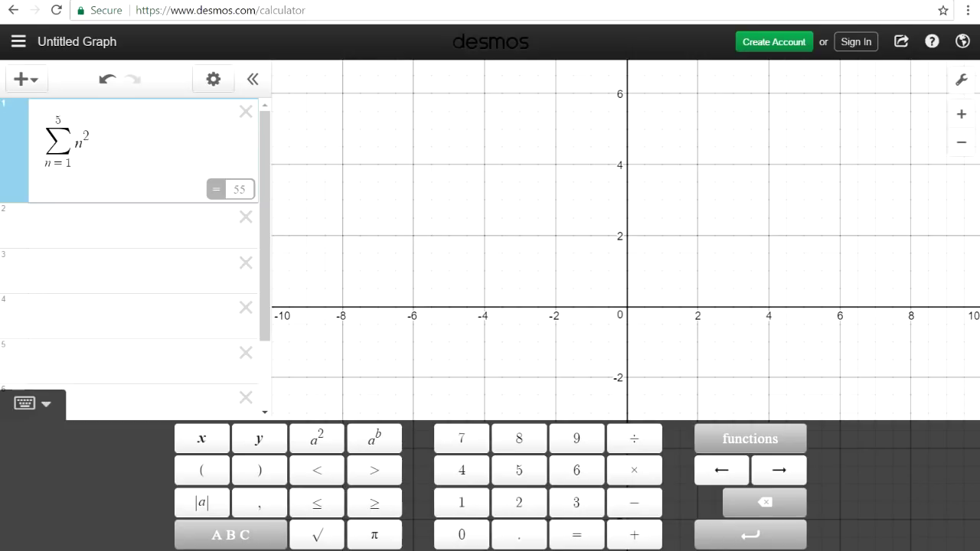
Step: Clear the summation from the first expression
{"action": "key", "text": "BackSpace"}
{"action": "key", "text": "BackSpace"}
{"action": "key", "text": "BackSpace"}
{"action": "key", "text": "BackSpace"}
{"action": "key", "text": "BackSpace"}
{"action": "key", "text": "BackSpace"}
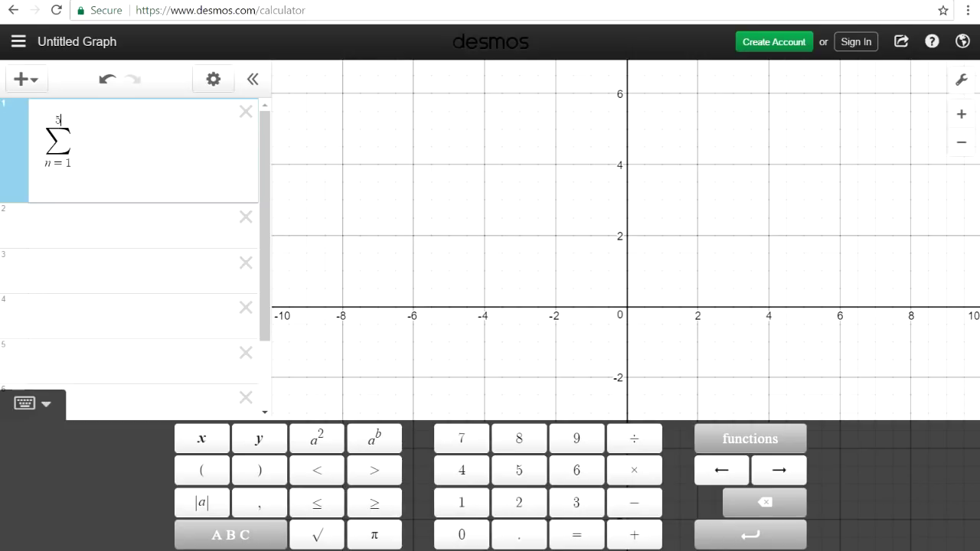
{"action": "key", "text": "BackSpace"}
Step: Evaluate sin(45) in the first expression and switch the angle unit to degrees
{"action": "left_click", "coordinate": [751, 438]}
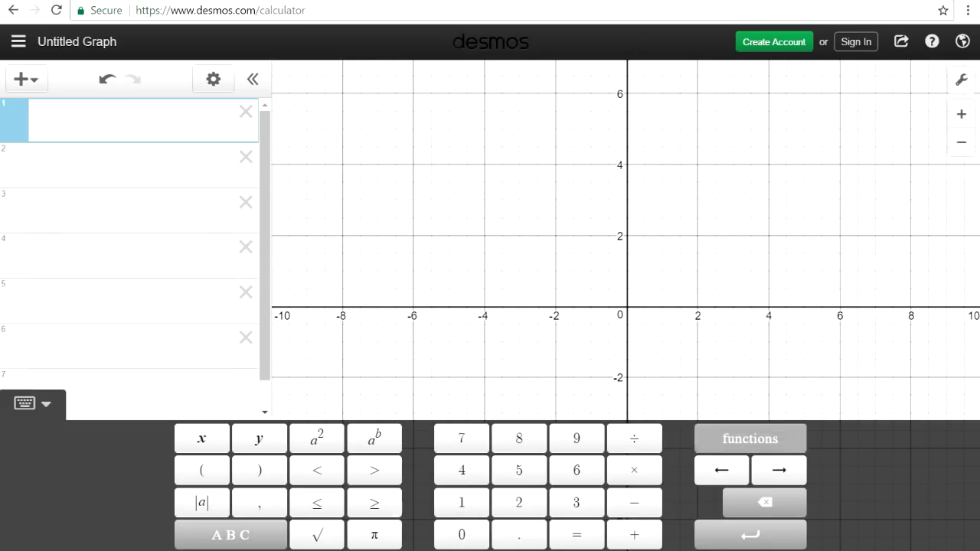
{"action": "left_click", "coordinate": [662, 190]}
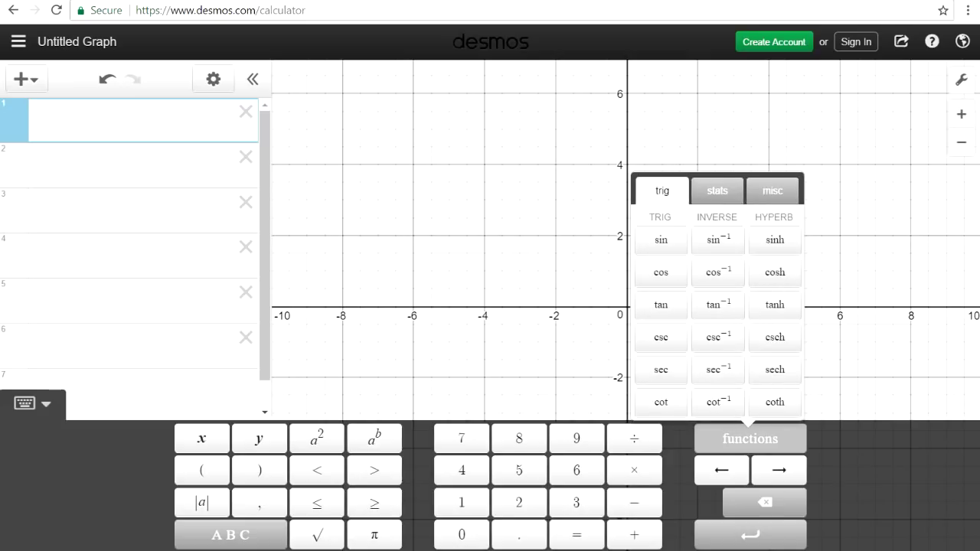
{"action": "left_click", "coordinate": [661, 240]}
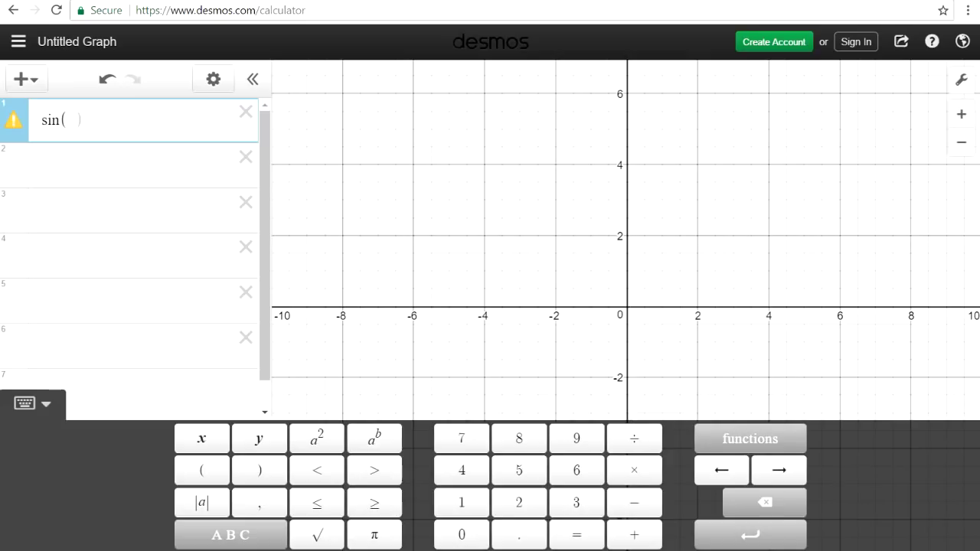
{"action": "type", "text": "45"}
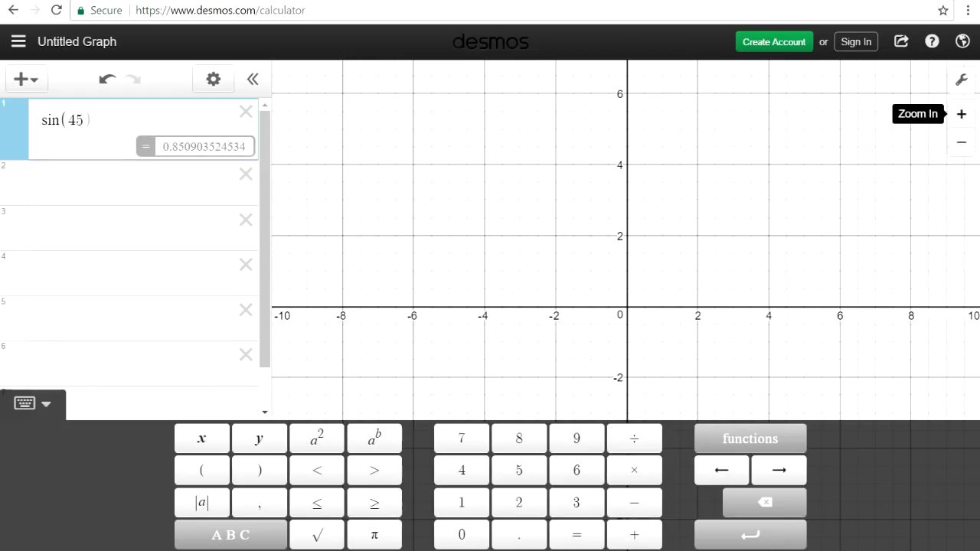
{"action": "left_click", "coordinate": [961, 79]}
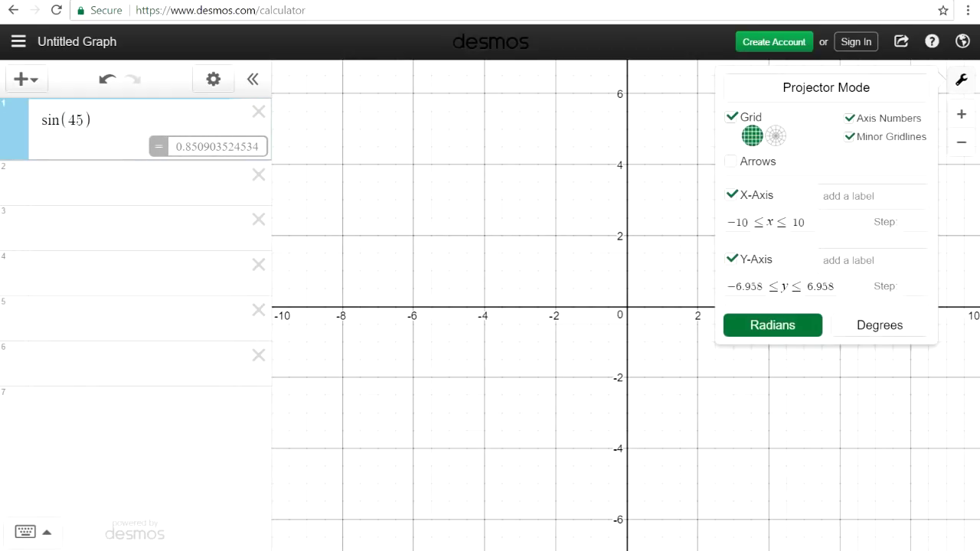
{"action": "left_click", "coordinate": [880, 325]}
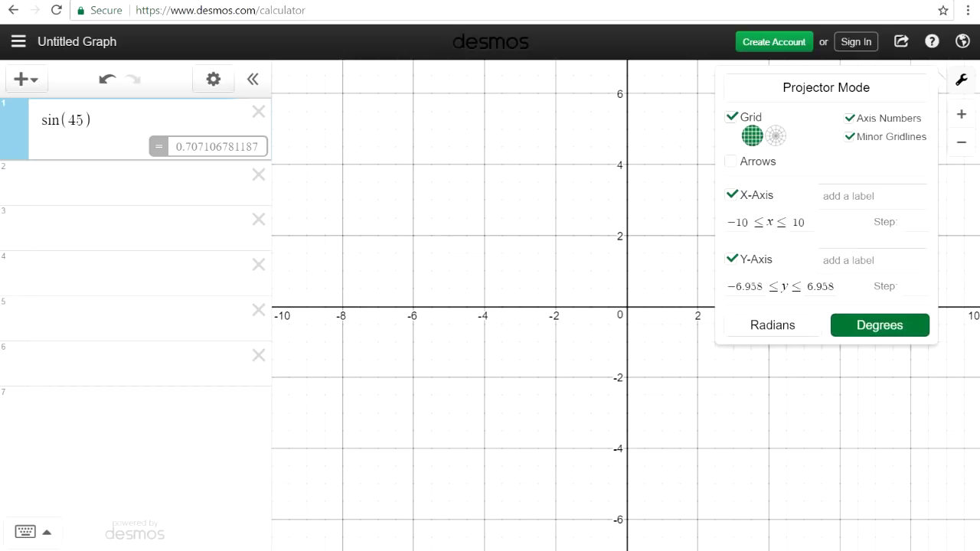
Step: Change the sine's argument in the first expression to 30
{"action": "left_click", "coordinate": [91, 120]}
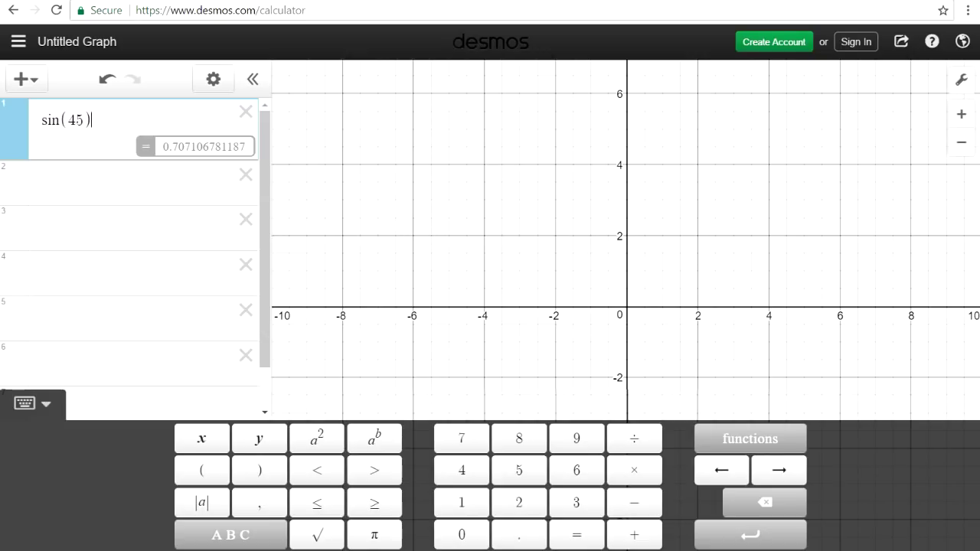
{"action": "left_click", "coordinate": [83, 120]}
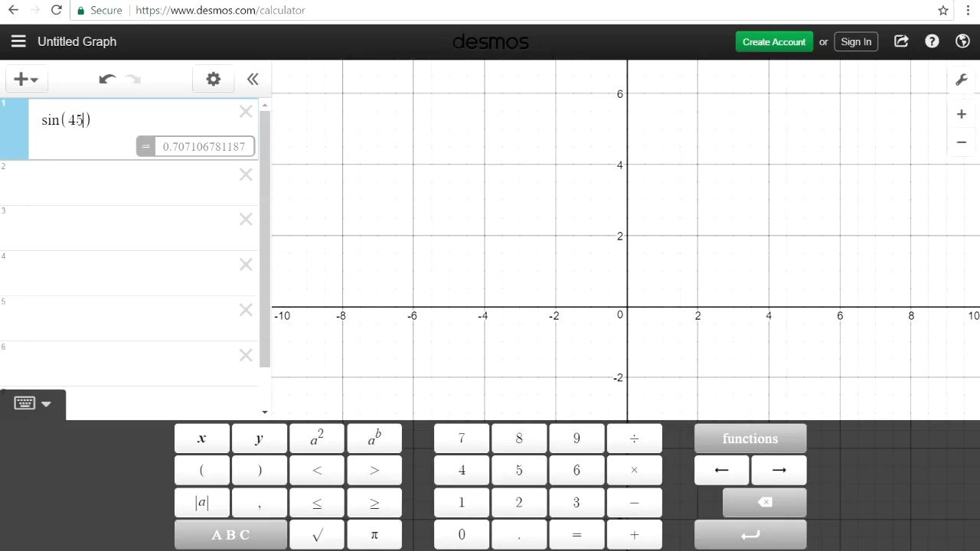
{"action": "key", "text": "BackSpace"}
{"action": "key", "text": "BackSpace"}
{"action": "type", "text": "30"}
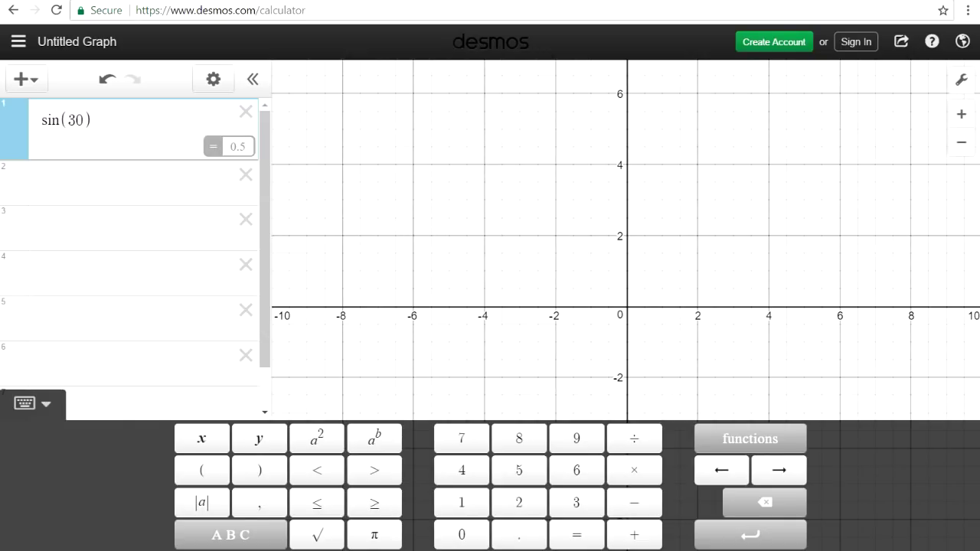
Step: Set the sine's argument in the first expression to 60
{"action": "key", "text": "BackSpace"}
{"action": "key", "text": "BackSpace"}
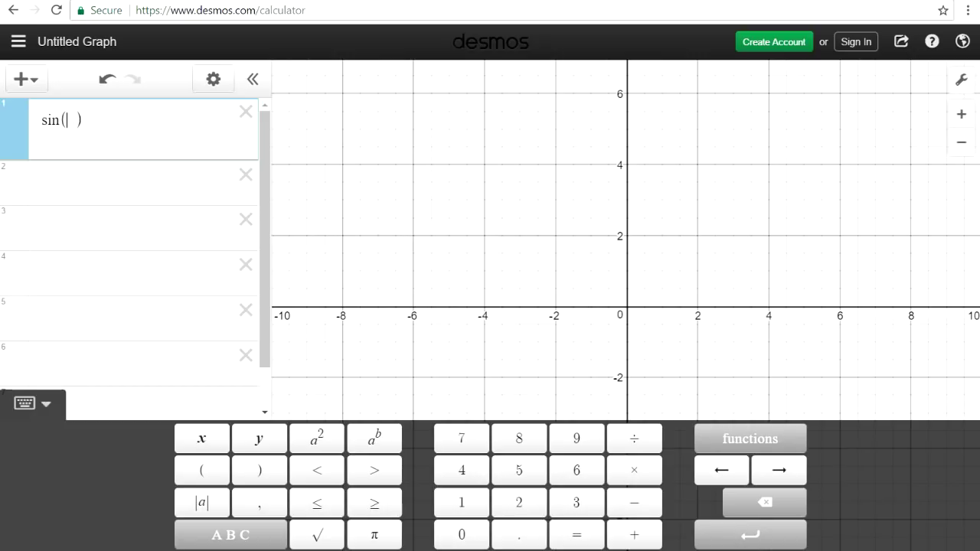
{"action": "type", "text": "60"}
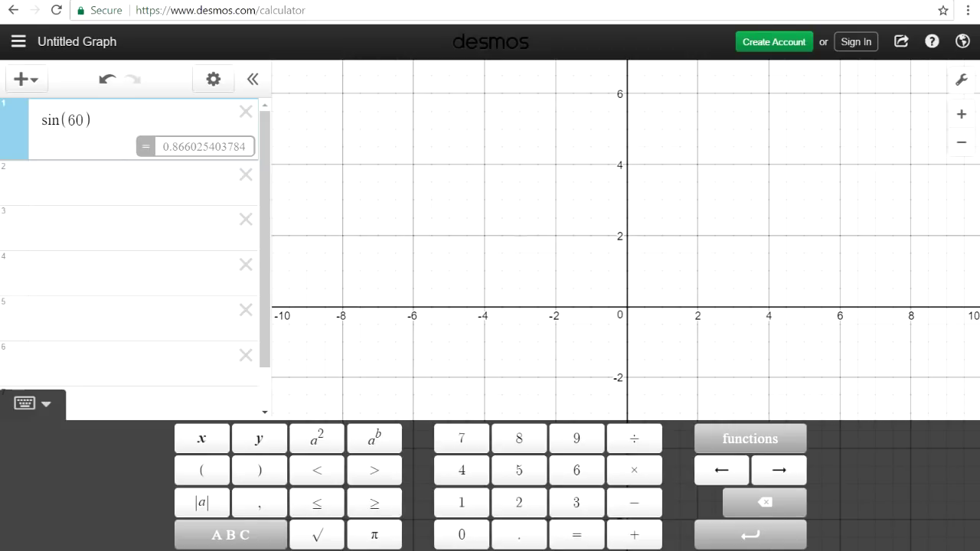
Step: Switch the graph's angle unit back to radians and close the graph settings
{"action": "left_click", "coordinate": [961, 80]}
{"action": "left_click", "coordinate": [772, 324]}
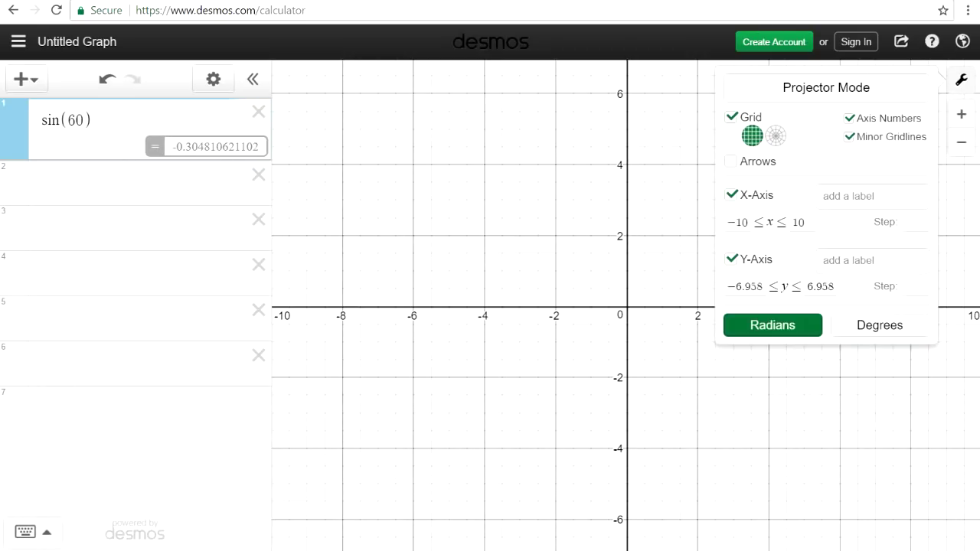
{"action": "left_click", "coordinate": [961, 80]}
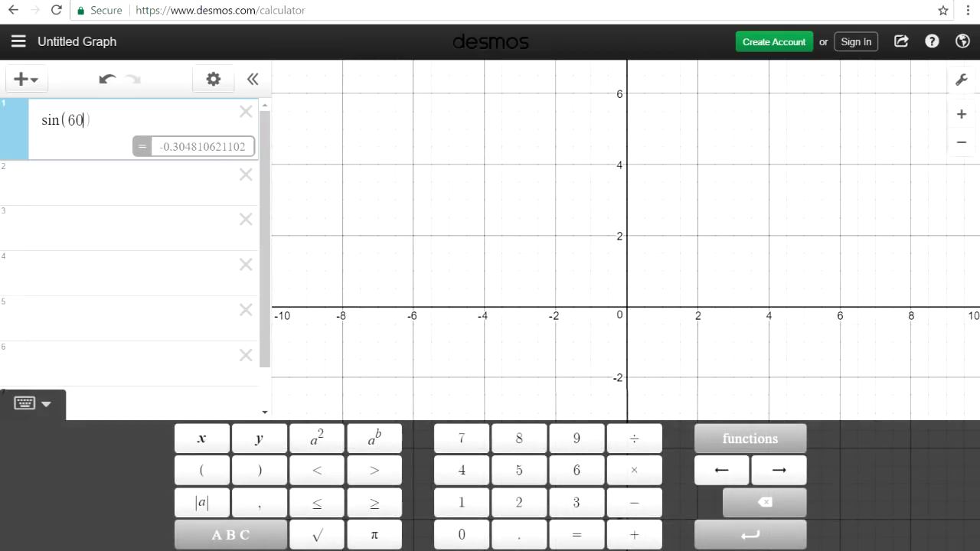
Step: Clear the sine expression from the first expression line
{"action": "key", "text": "BackSpace"}
{"action": "key", "text": "BackSpace"}
{"action": "key", "text": "BackSpace"}
{"action": "key", "text": "BackSpace"}
{"action": "key", "text": "BackSpace"}
{"action": "key", "text": "BackSpace"}
{"action": "key", "text": "BackSpace"}
Step: Evaluate sin(π/3) in the first expression, and change the fraction's denominator to 6
{"action": "type", "text": "sin("}
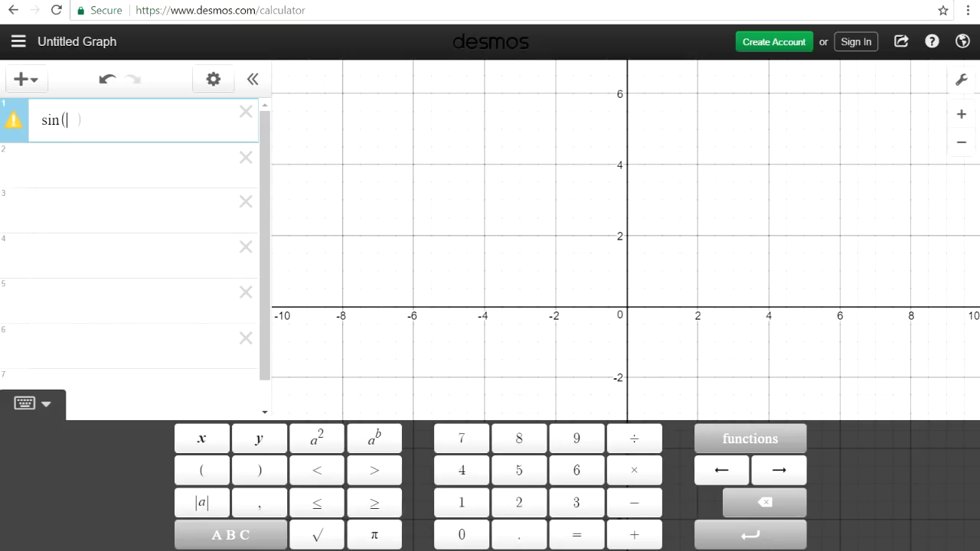
{"action": "left_click", "coordinate": [375, 534]}
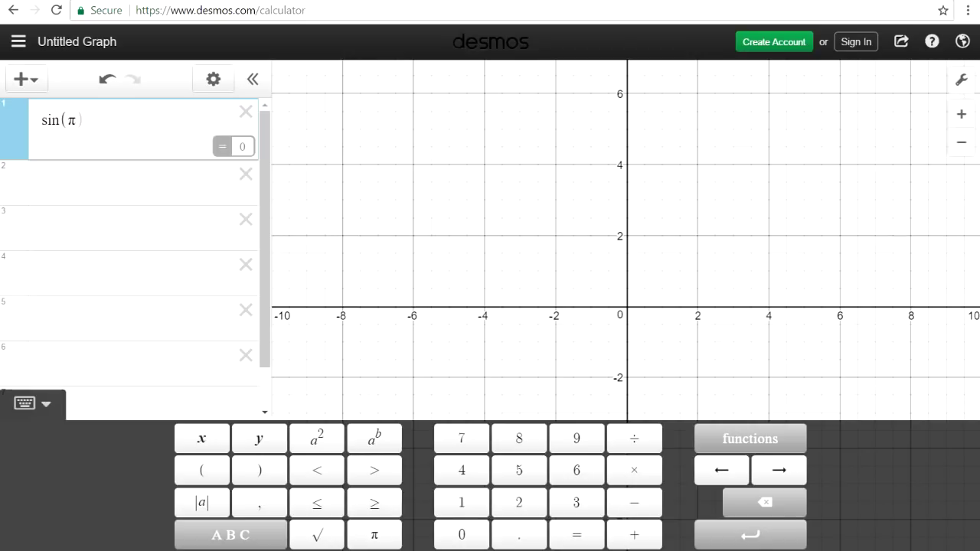
{"action": "type", "text": "/3"}
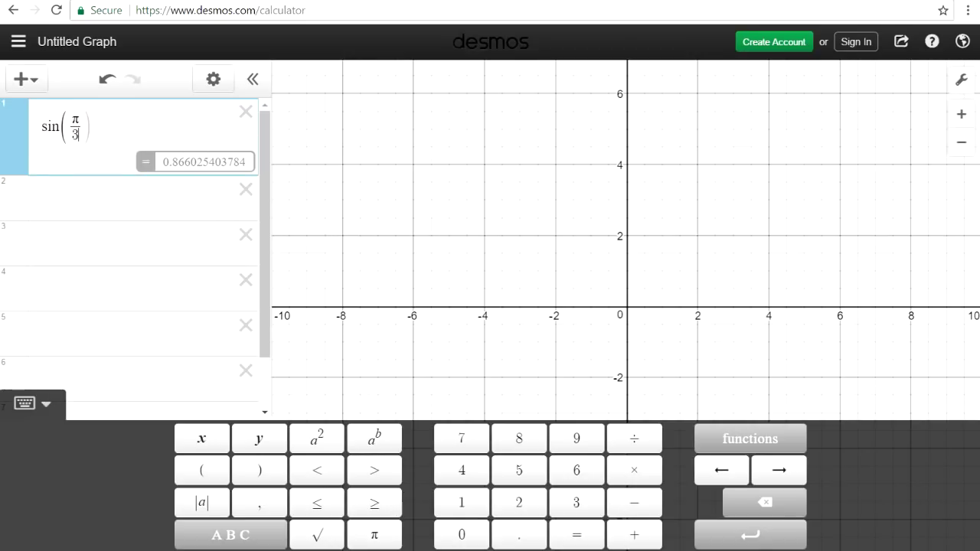
{"action": "key", "text": "BackSpace"}
{"action": "type", "text": "6"}
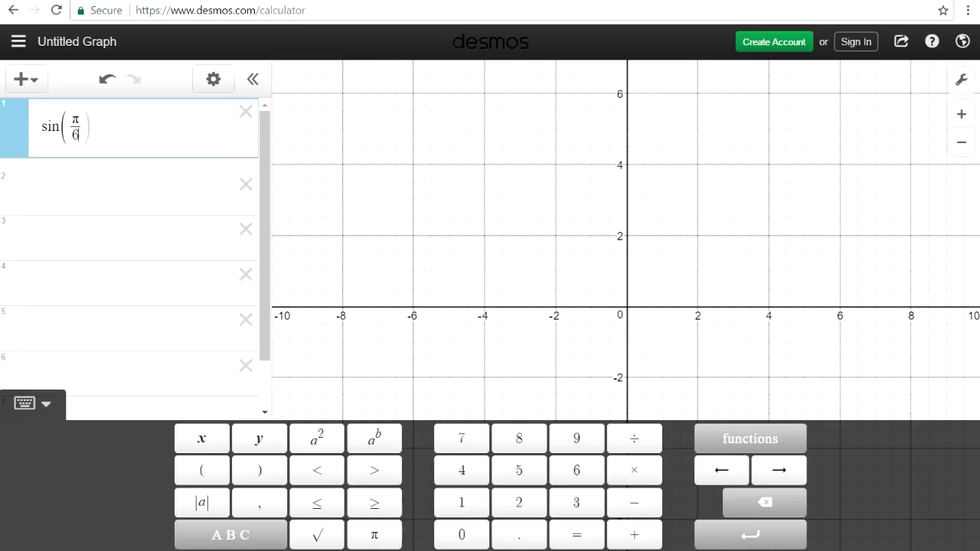